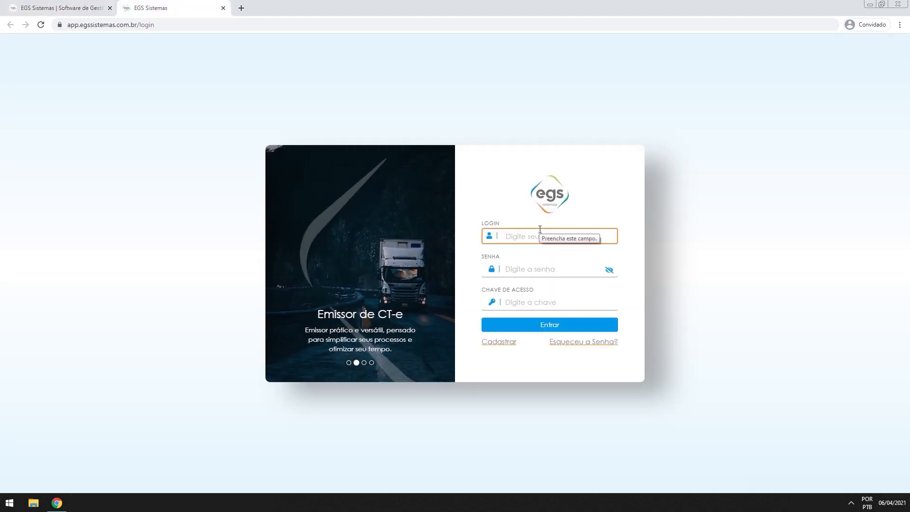
Log in as 'admin' with the account password and access key, then enter the system
key("Tab")
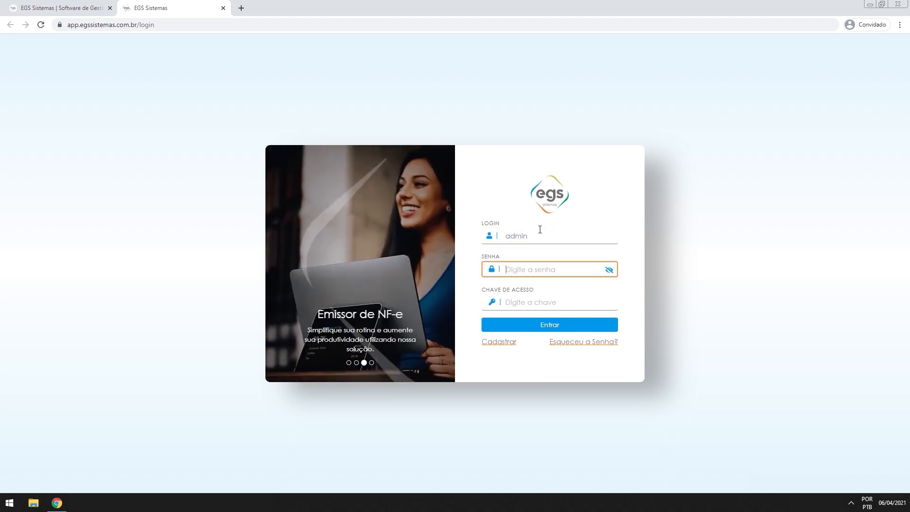
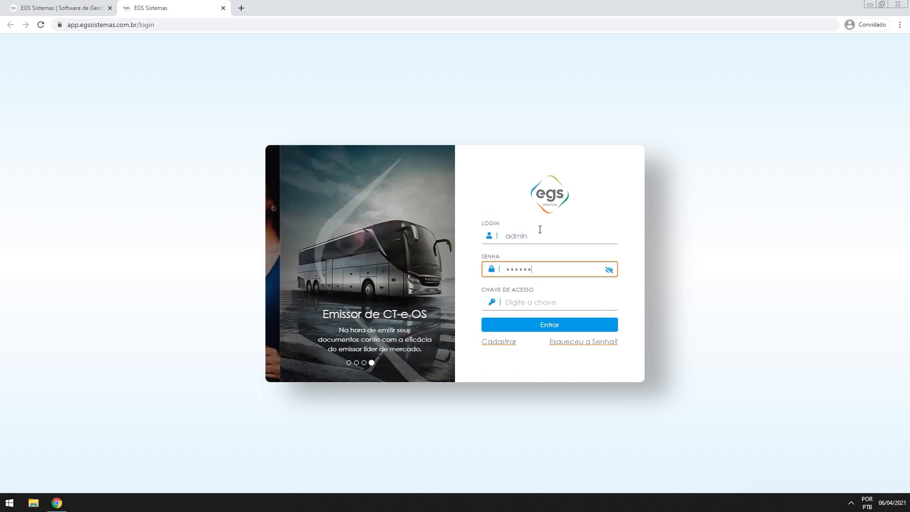
key("Tab")
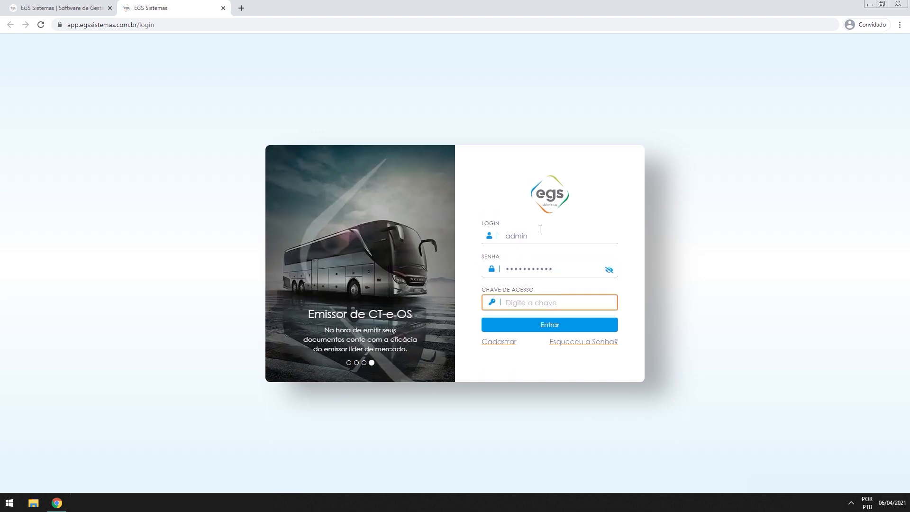
left_click(551, 329)
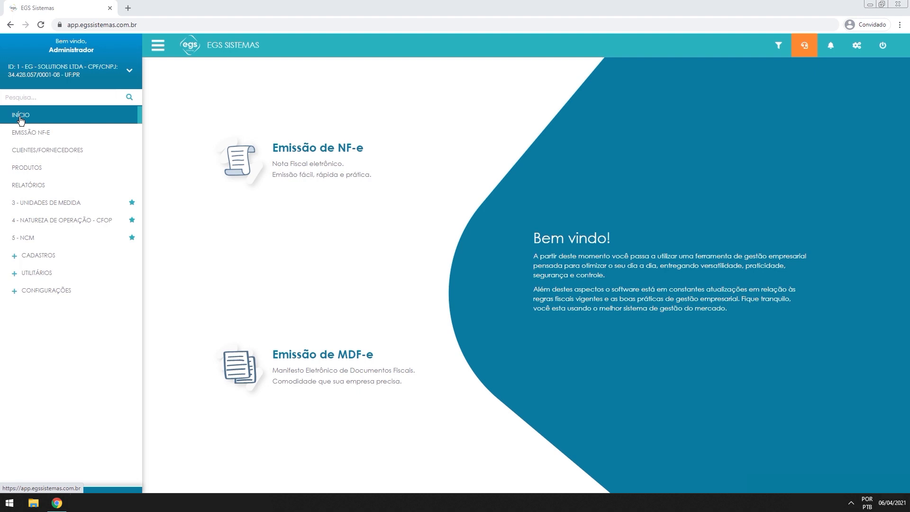
left_click(38, 135)
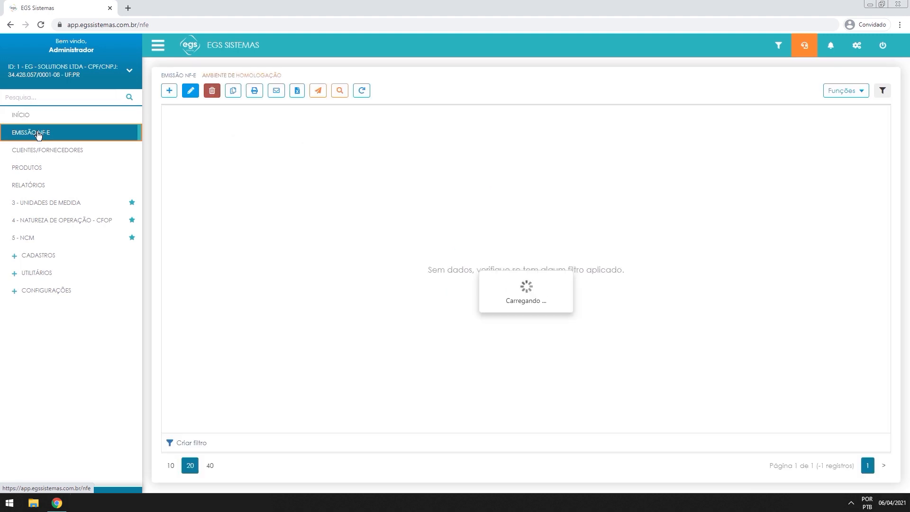
left_click(50, 115)
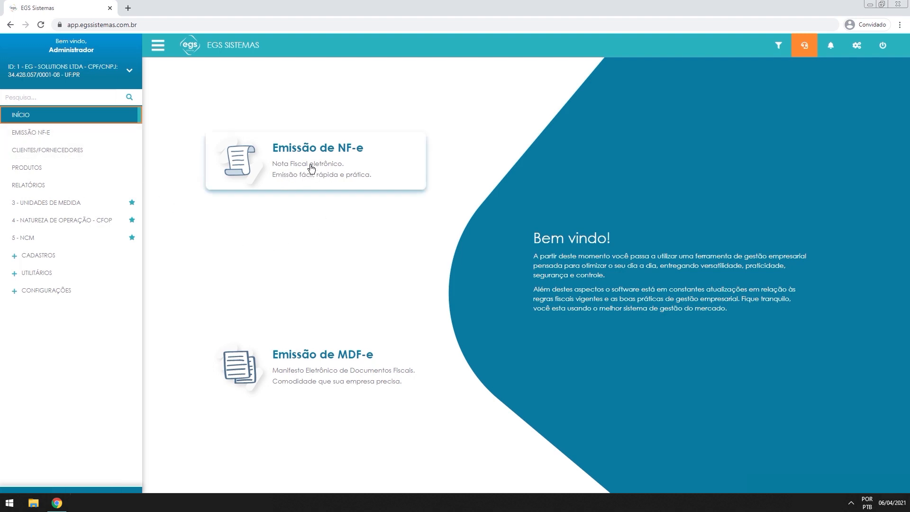
left_click(247, 157)
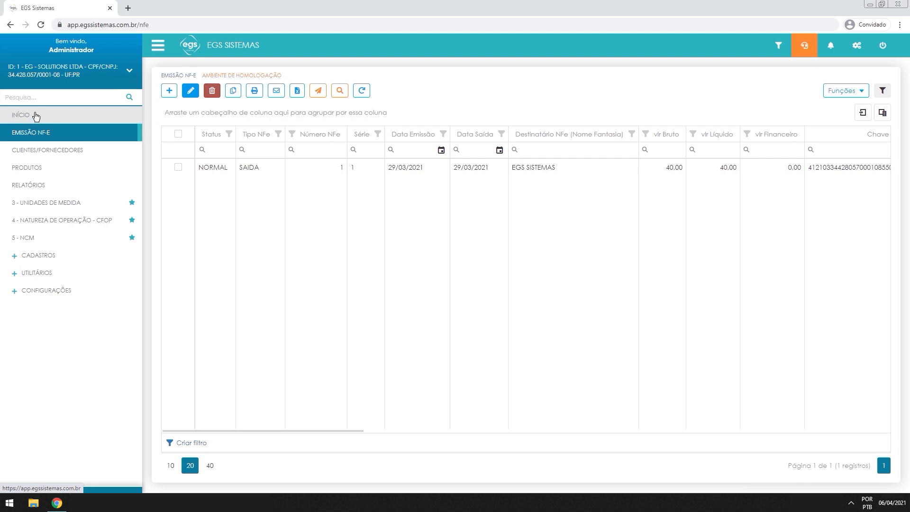
left_click(189, 48)
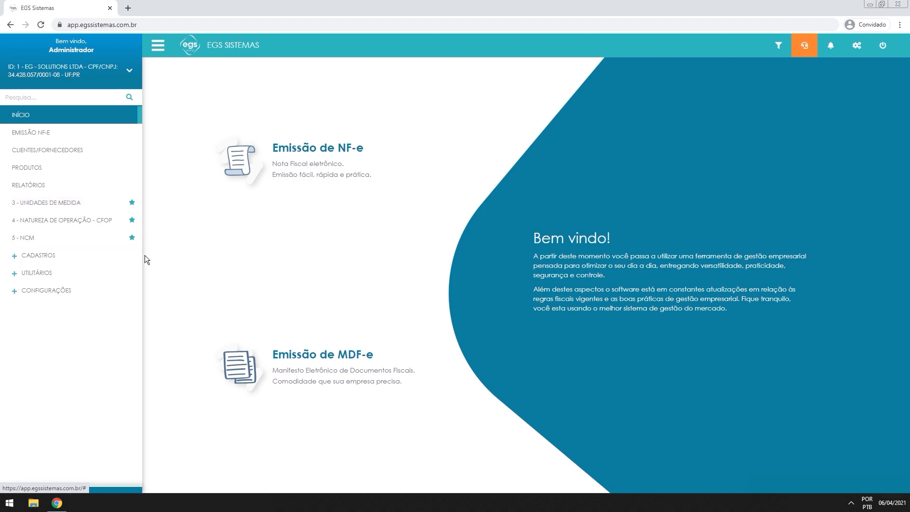
left_click(131, 237)
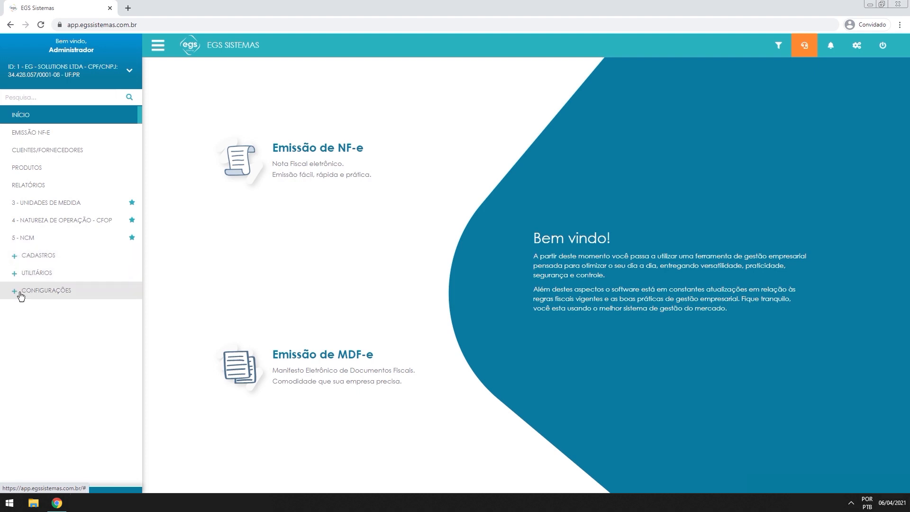
left_click(14, 259)
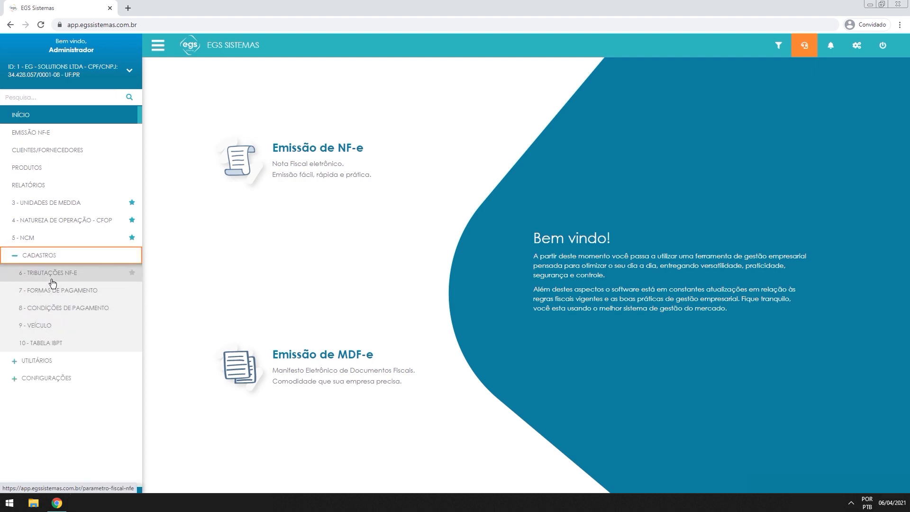
left_click(35, 257)
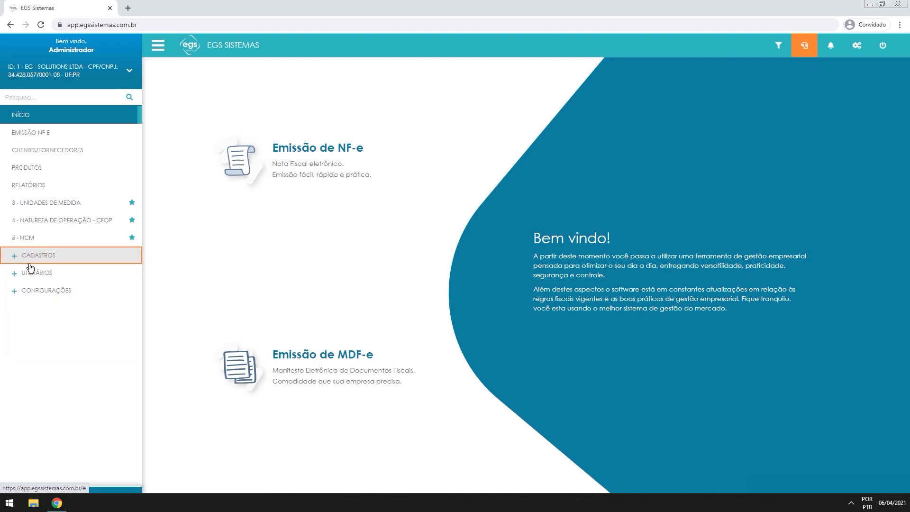
left_click(24, 274)
left_click(34, 274)
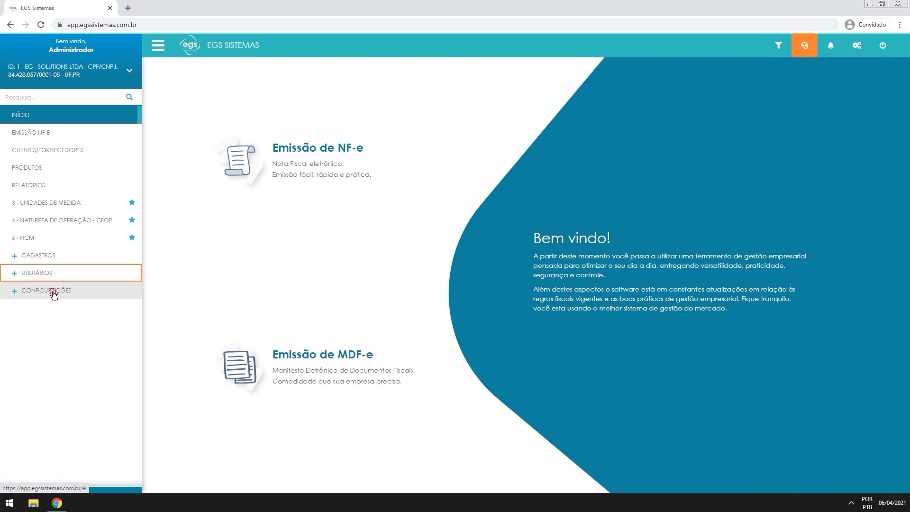
left_click(53, 291)
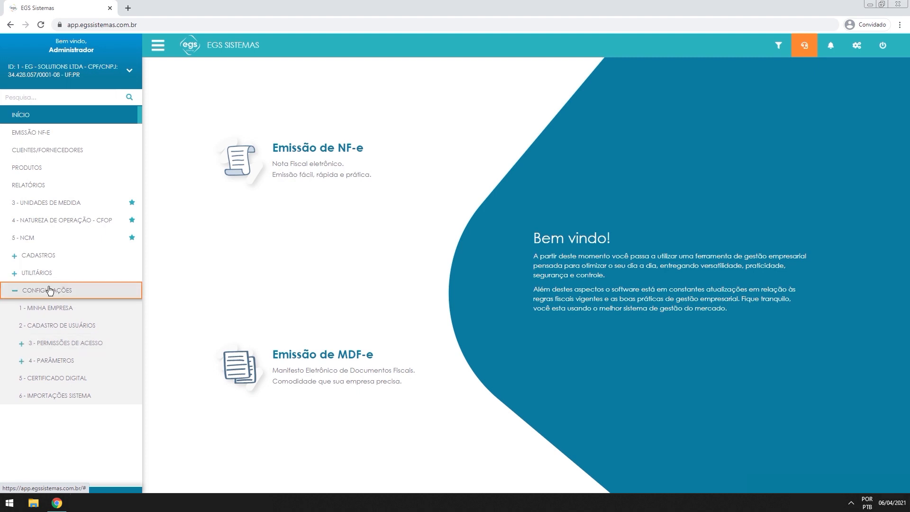
left_click(20, 348)
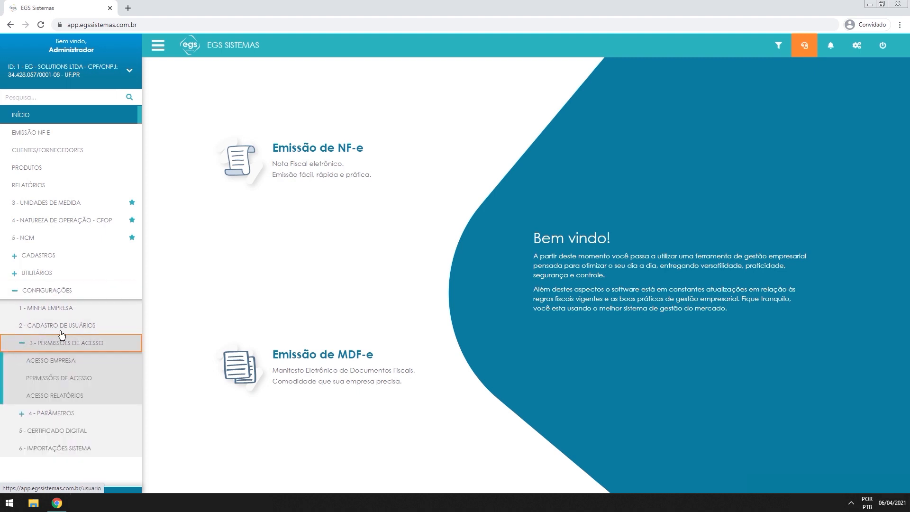
left_click(56, 345)
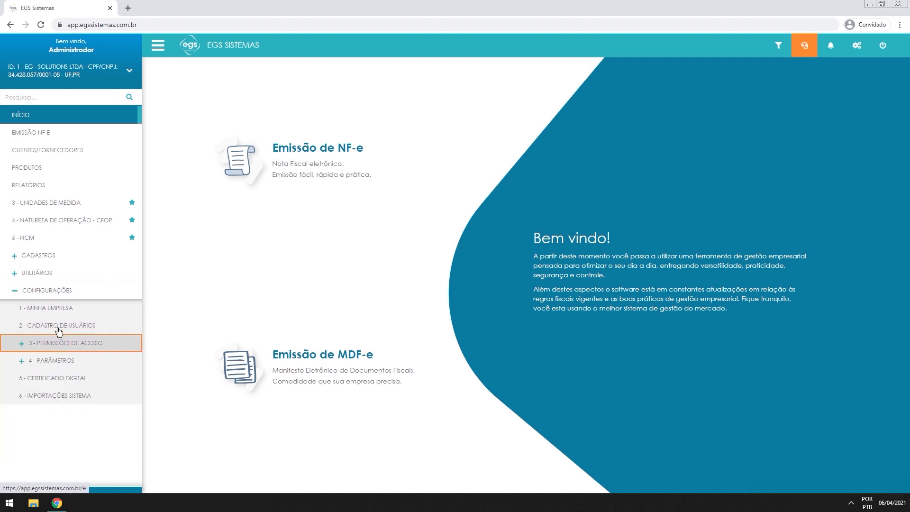
left_click(46, 291)
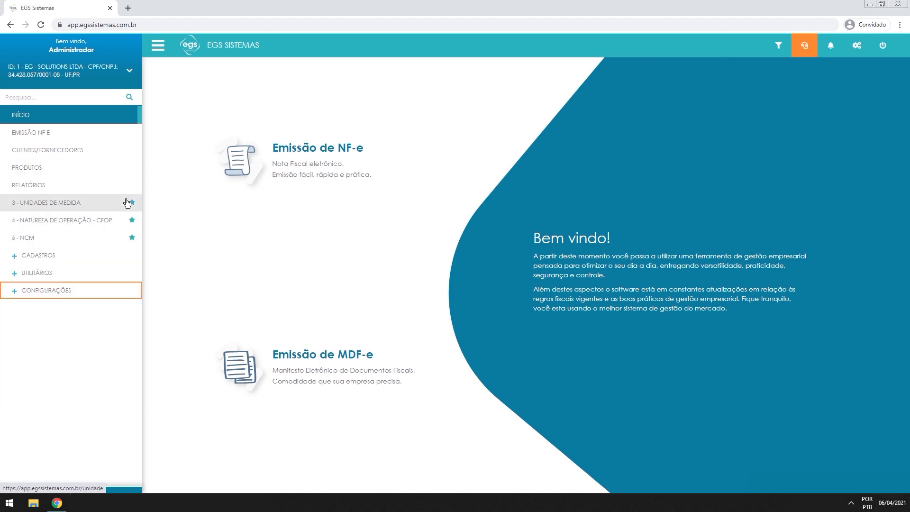
left_click(40, 256)
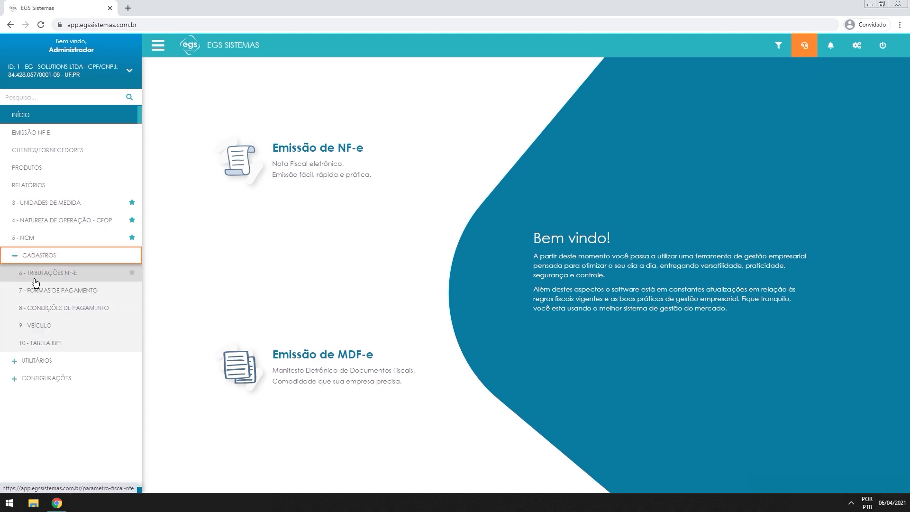
left_click(132, 278)
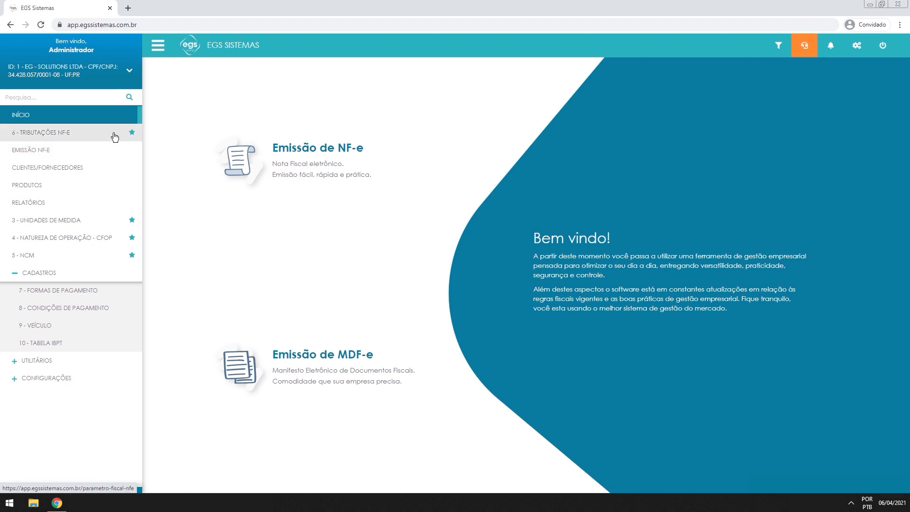
left_click(132, 133)
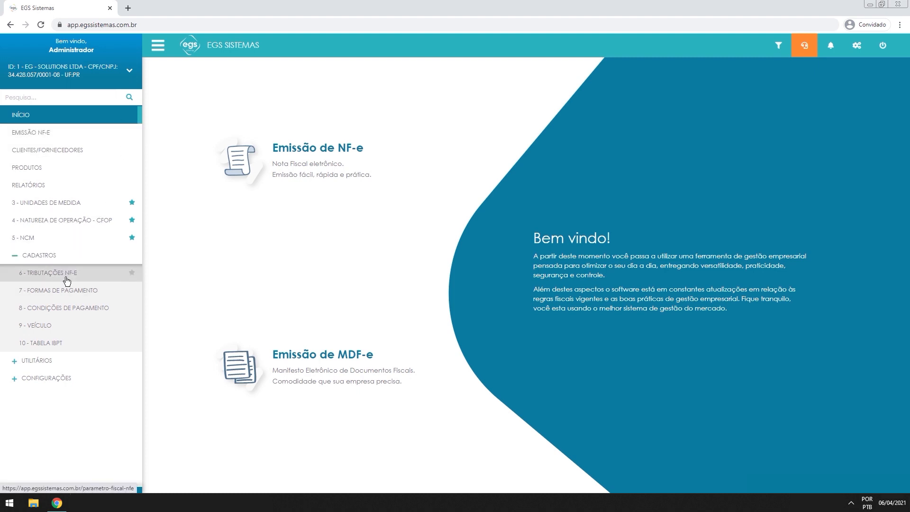
left_click(51, 258)
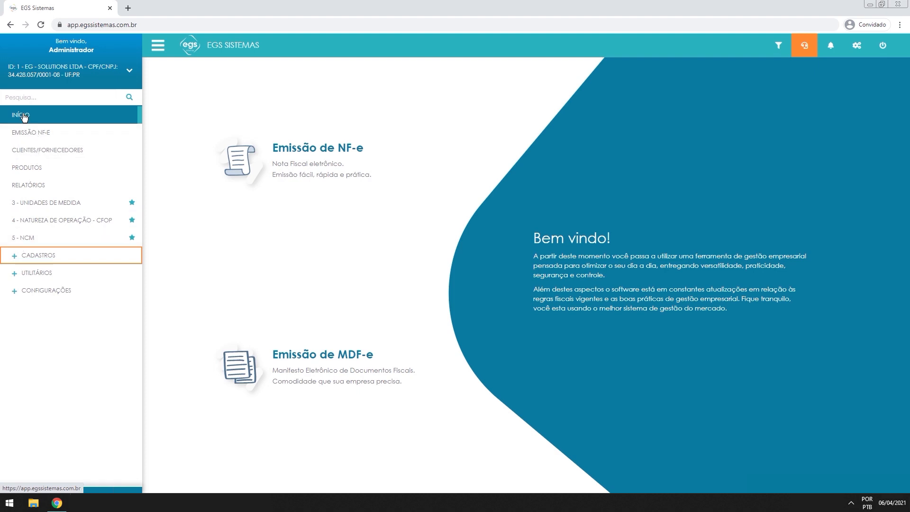
Search the menu for 'trib', open 6 - Tributações NF-e, then clear the menu search
left_click(91, 100)
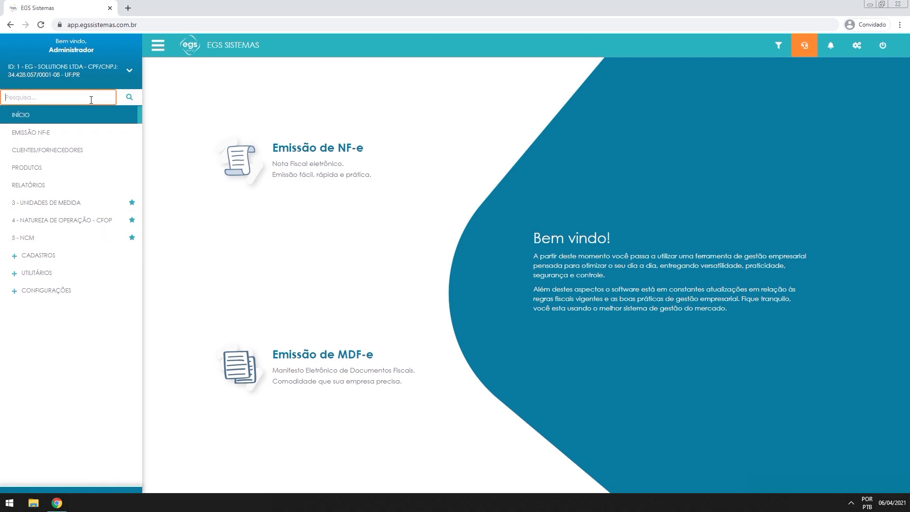
type("tribu")
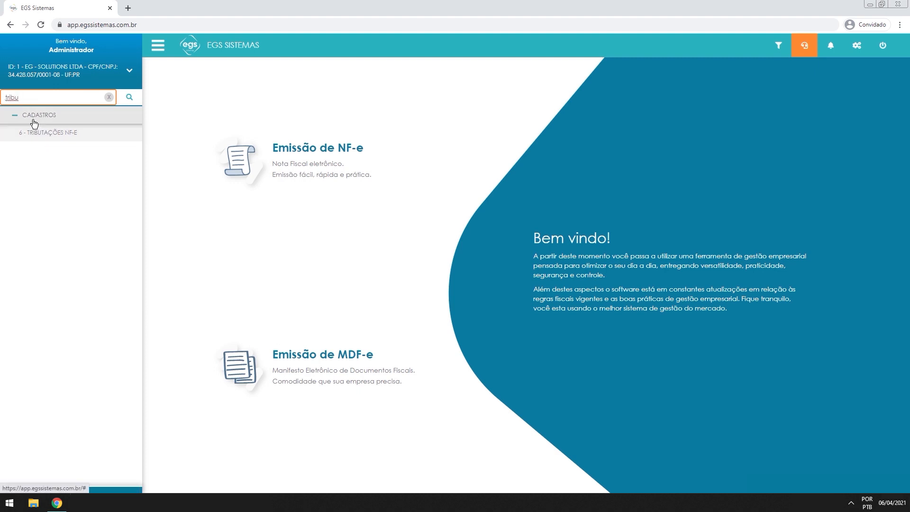
left_click(63, 137)
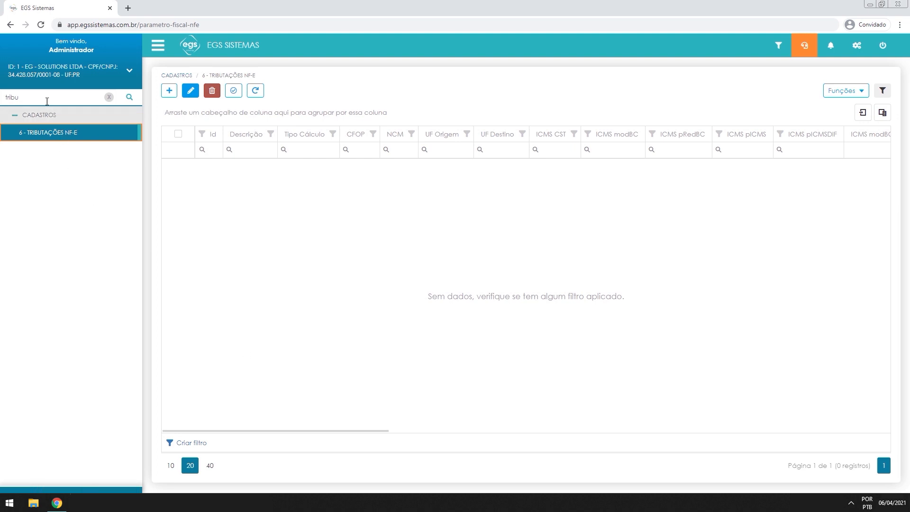
left_click(111, 97)
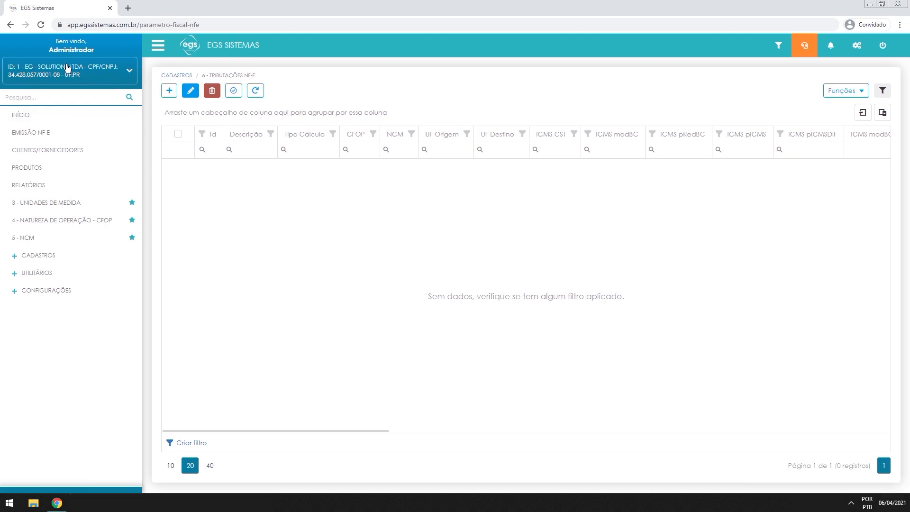
Select the EG - SOLUTIONS company, go back to Início and collapse the sidebar
left_click(44, 76)
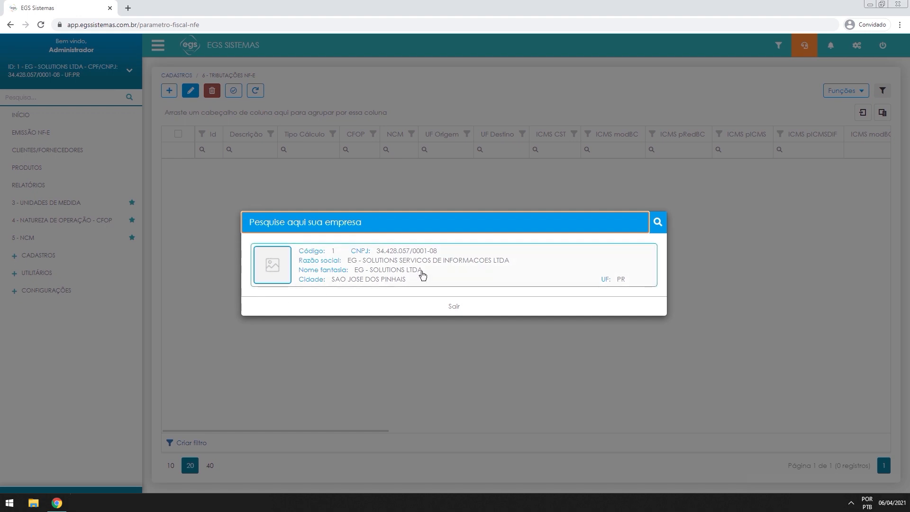
left_click(330, 257)
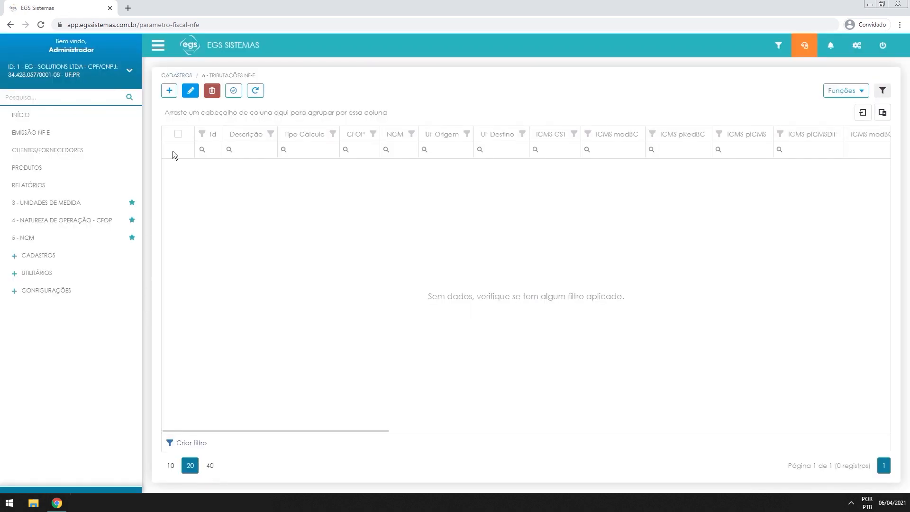
left_click(84, 119)
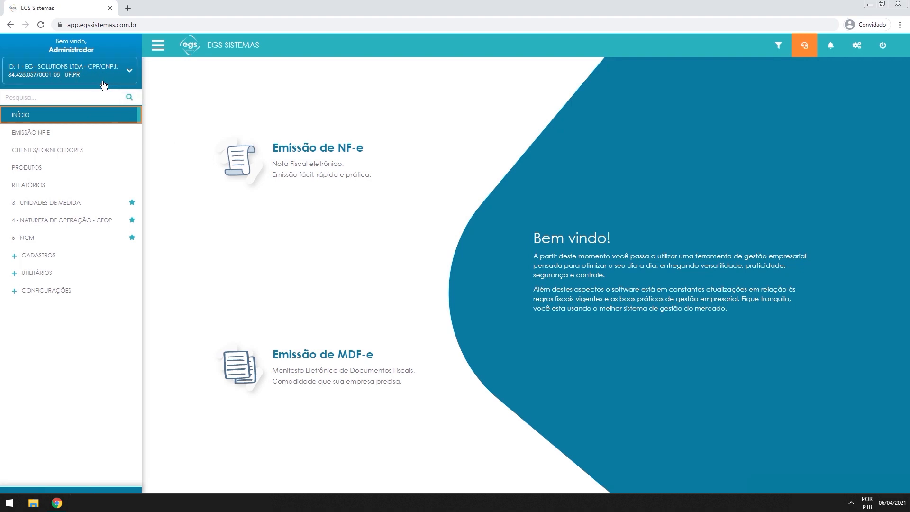
left_click(159, 47)
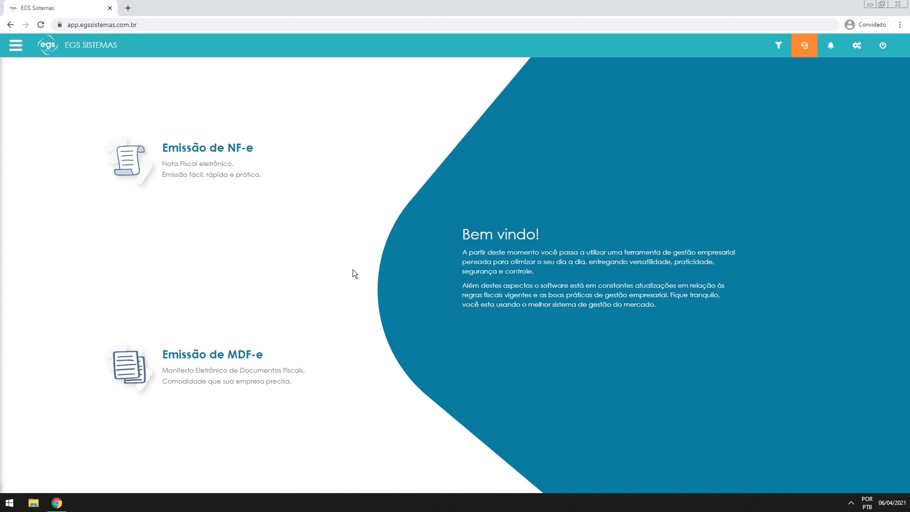
left_click(11, 47)
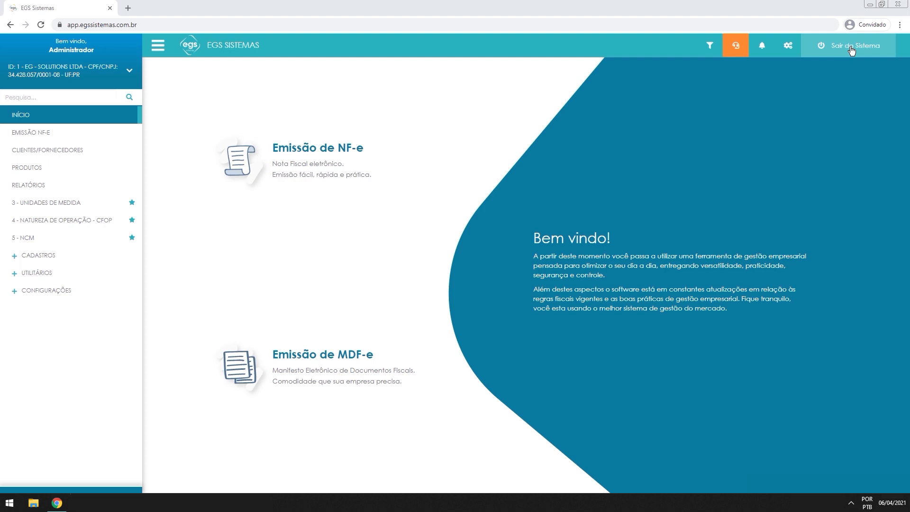
Open Área do Cliente to review the invoice dates and emission counts
left_click(795, 48)
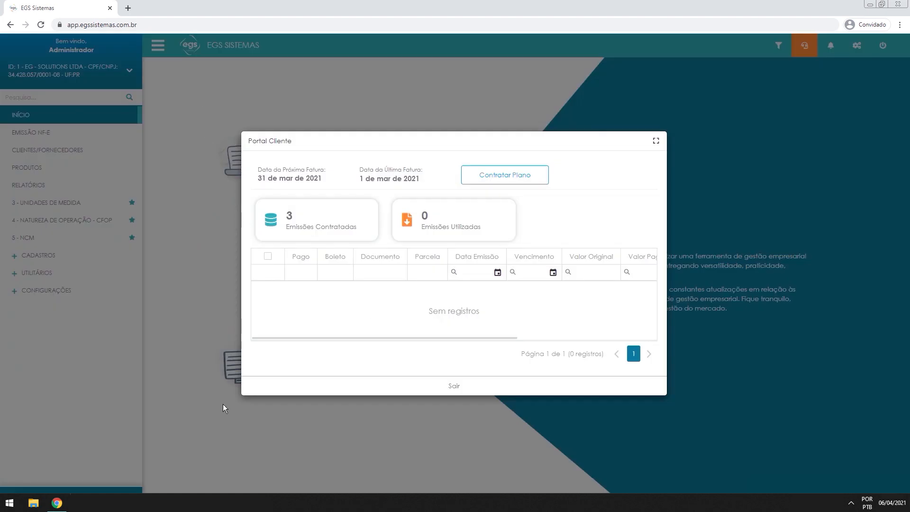
left_click_drag(259, 168, 295, 169)
left_click(297, 169)
Choose the monthly Plano Entrada from the plans list and confirm it
left_click(525, 181)
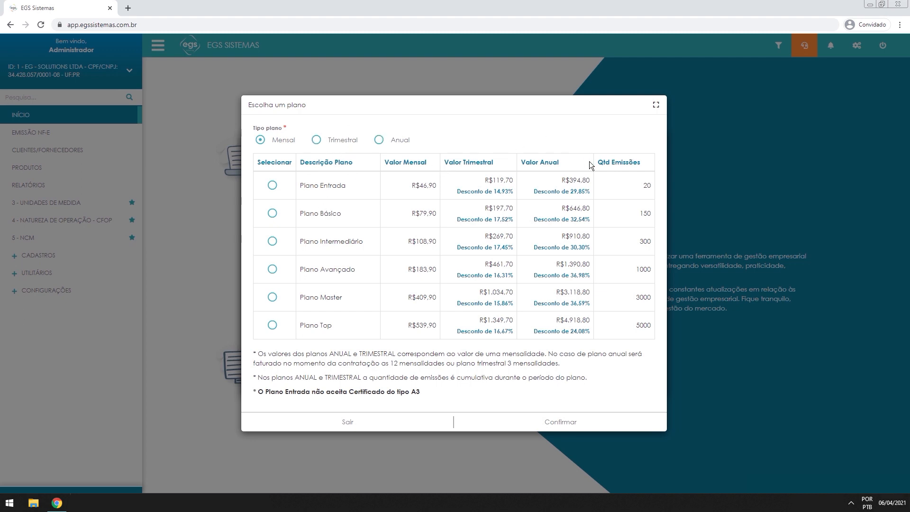
left_click(316, 140)
left_click(272, 213)
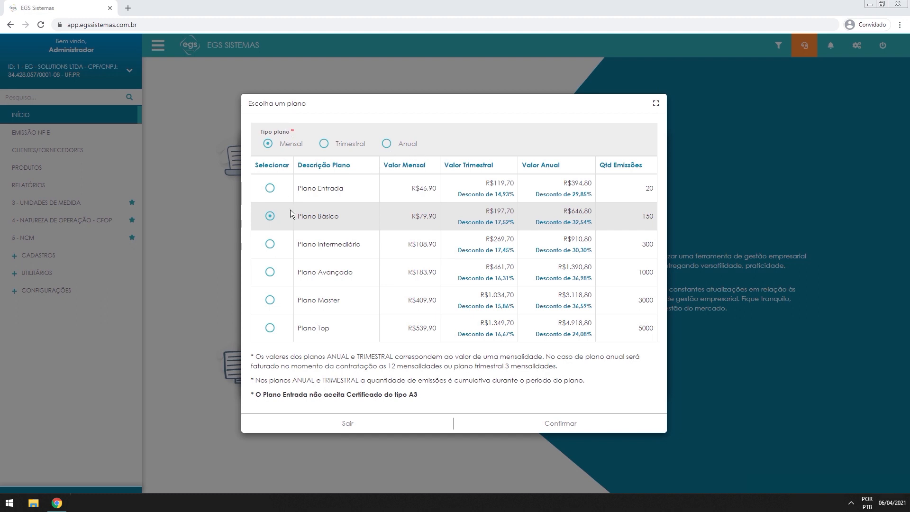
left_click(269, 191)
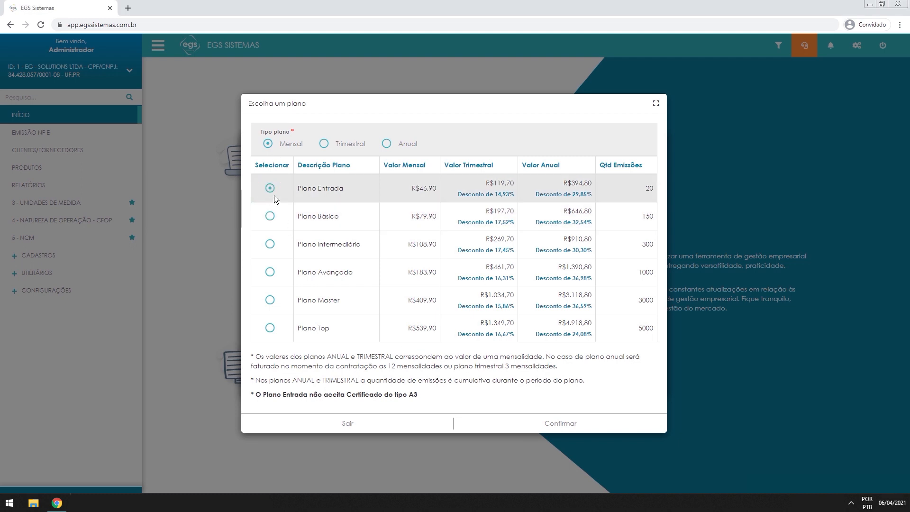
left_click(537, 424)
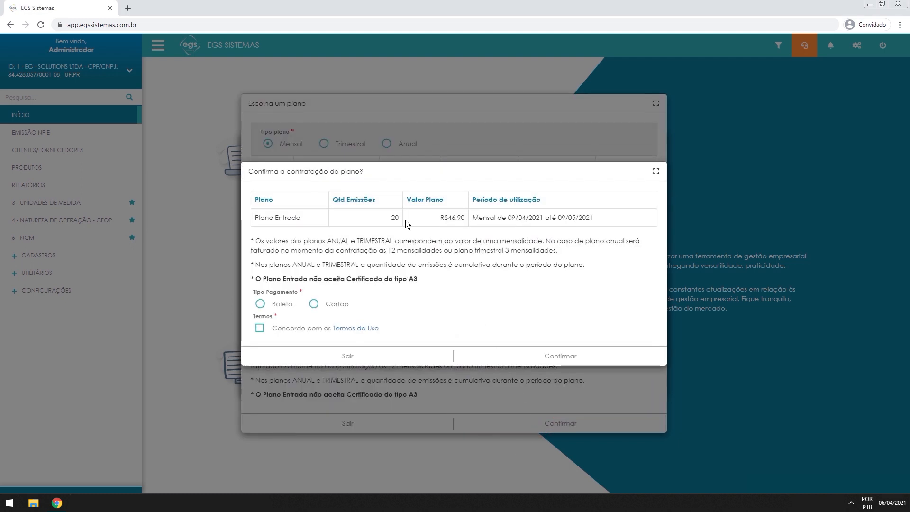
Pick Cartão payment, accept the Termos de Uso and confirm the Plano Entrada contract
left_click_drag(259, 218, 578, 221)
left_click(612, 256)
left_click_drag(309, 279, 417, 302)
left_click(409, 274)
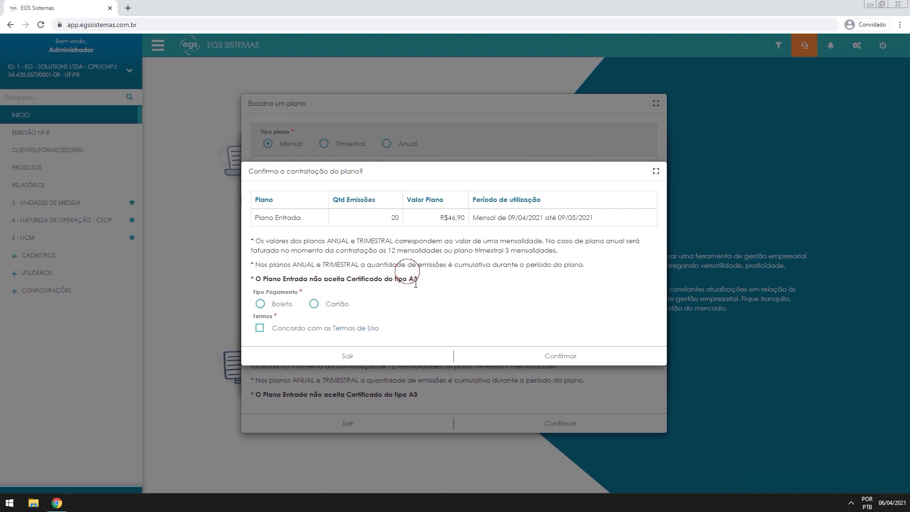
left_click(314, 304)
left_click(259, 331)
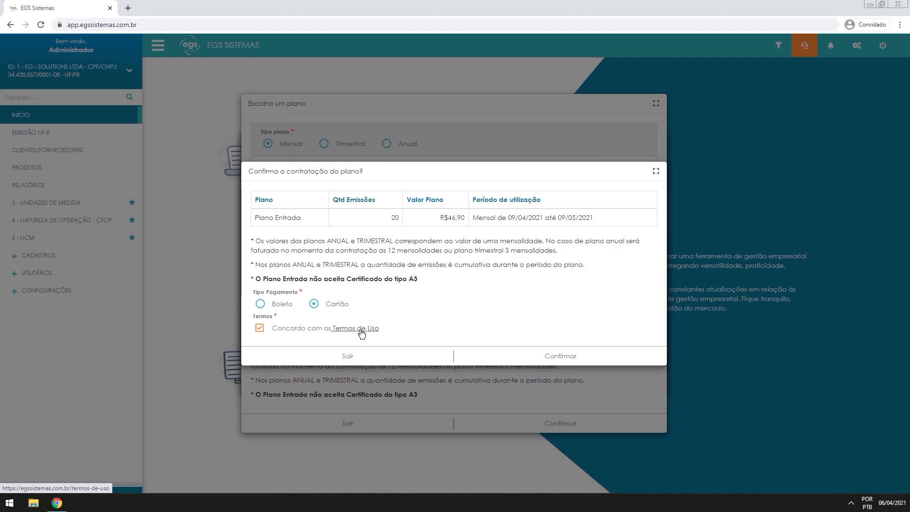
left_click(564, 360)
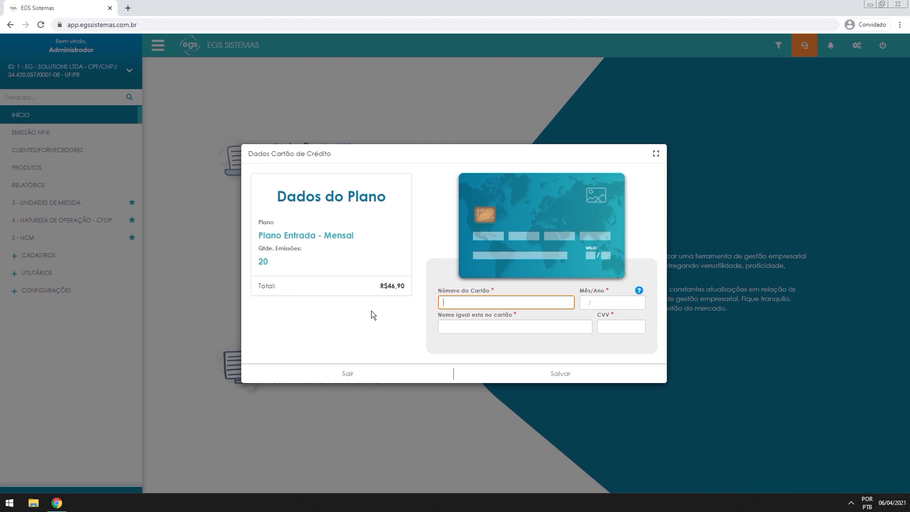
Enter a dummy card number, then leave the card form with Sair without saving
type("0000 0000 0000 0000")
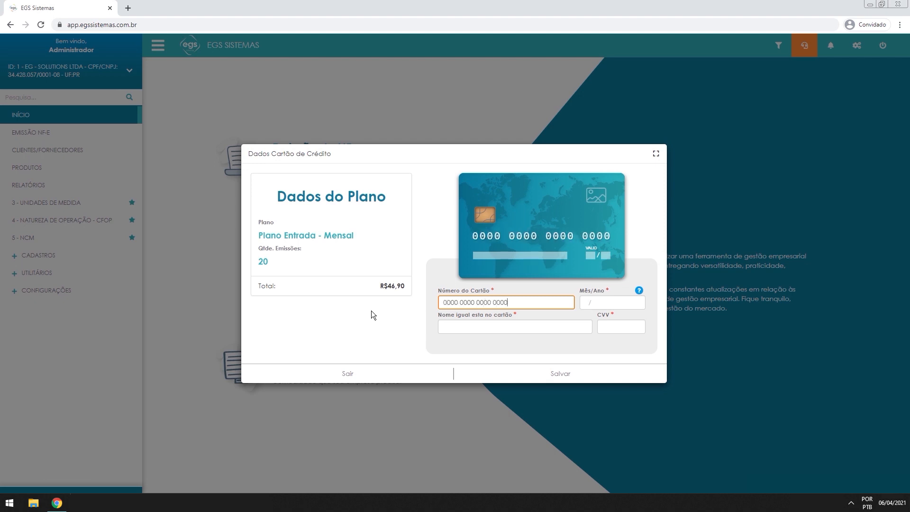
key("Tab")
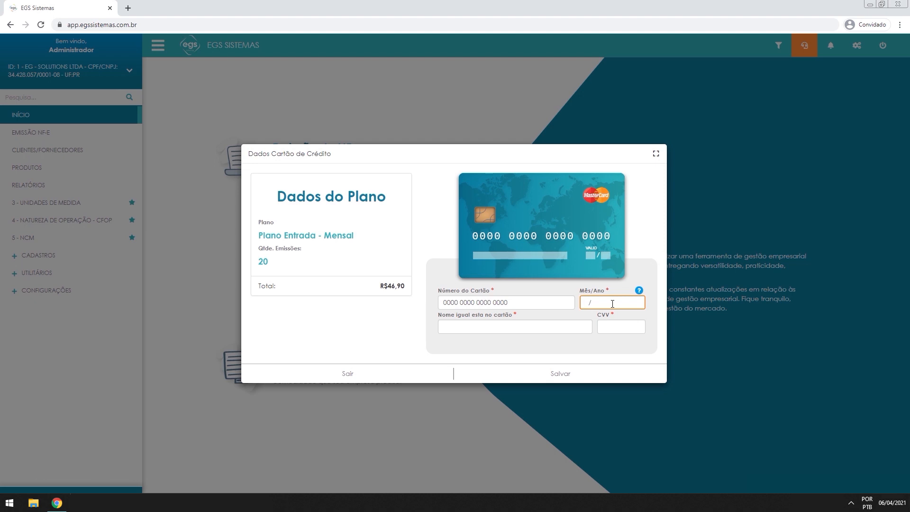
left_click(521, 330)
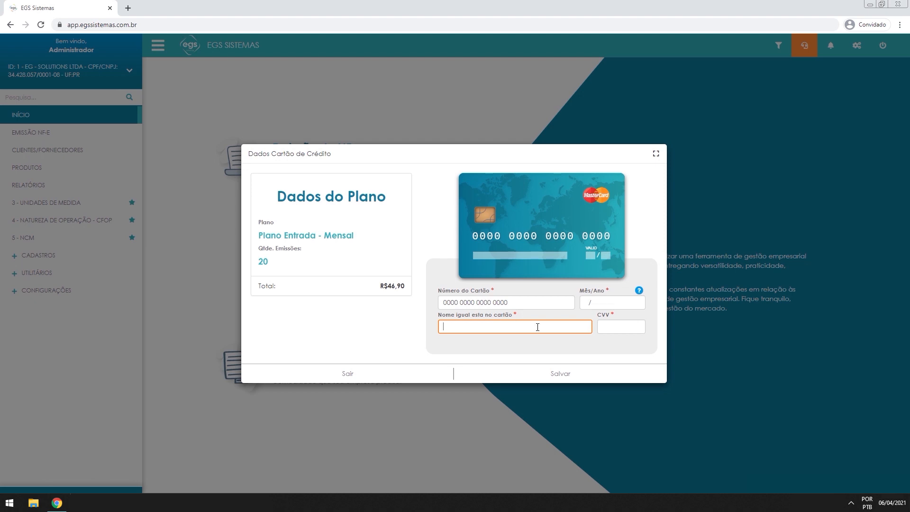
left_click(608, 320)
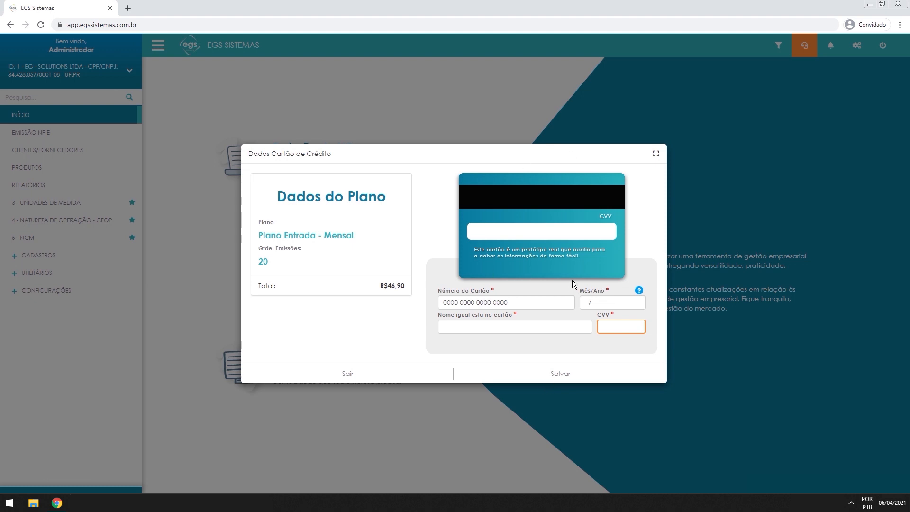
left_click(364, 379)
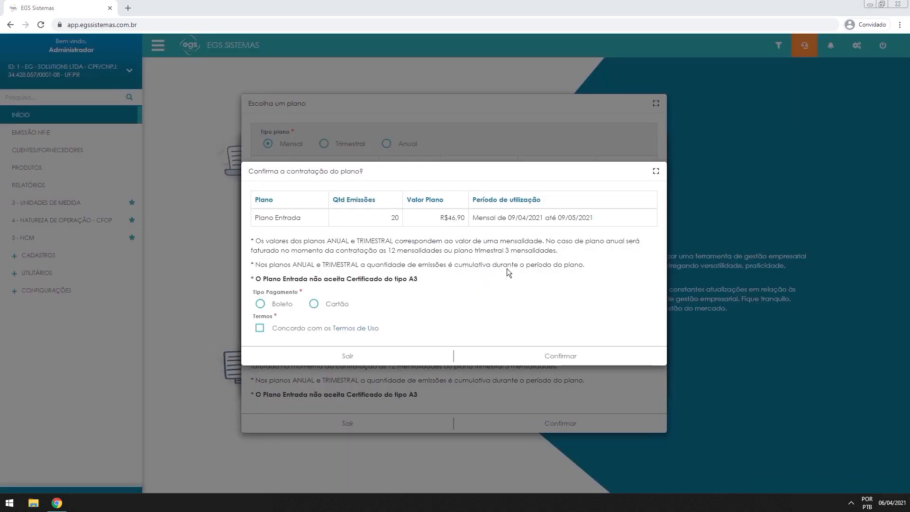
Pay Plano Entrada by Boleto, accept the Termos de Uso and confirm the contract
left_click(261, 305)
left_click(260, 328)
left_click(542, 361)
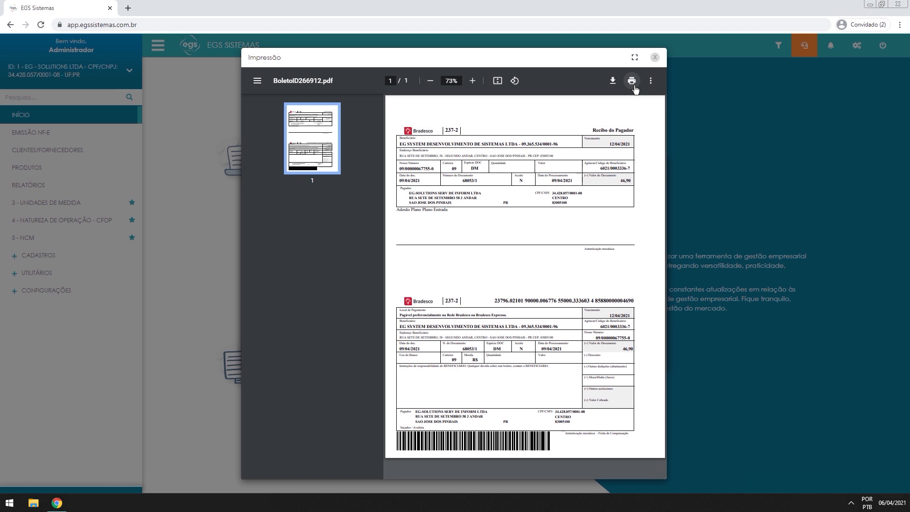
Close the Impressão boleto PDF preview
left_click(655, 59)
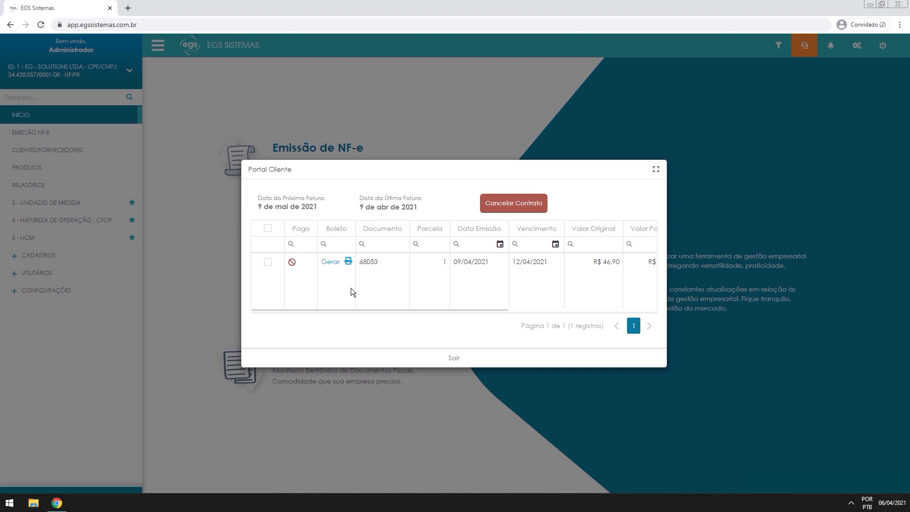
left_click(341, 265)
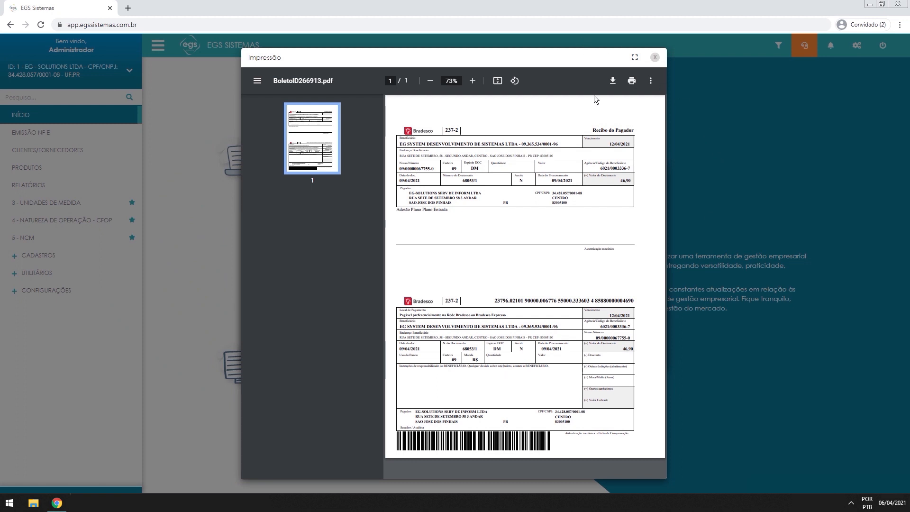
left_click(654, 57)
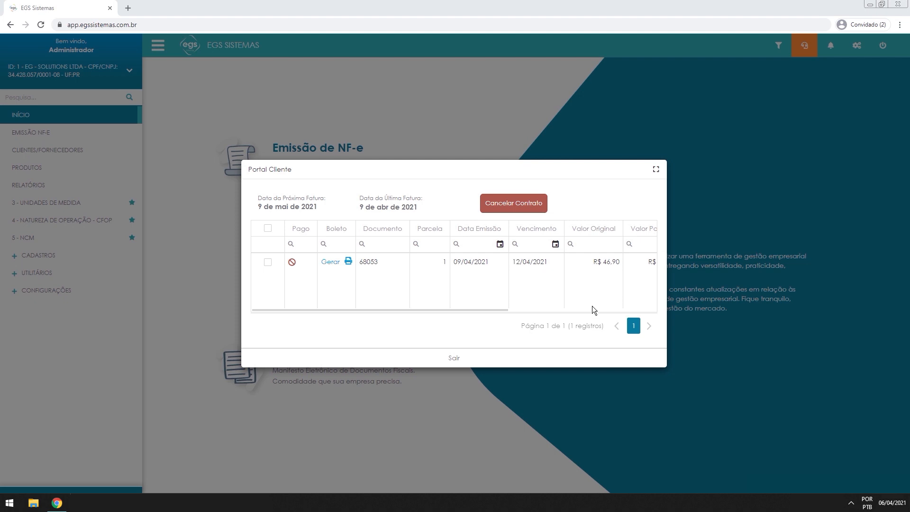
left_click(456, 360)
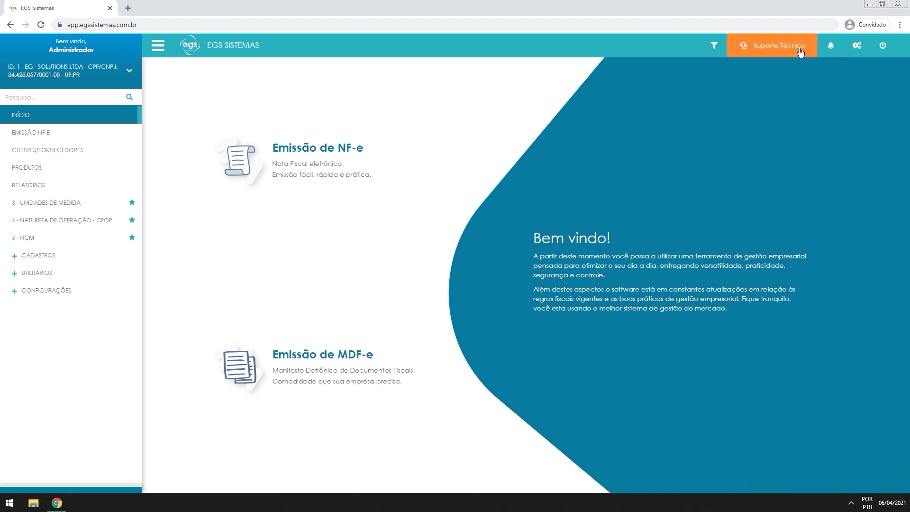
left_click(765, 51)
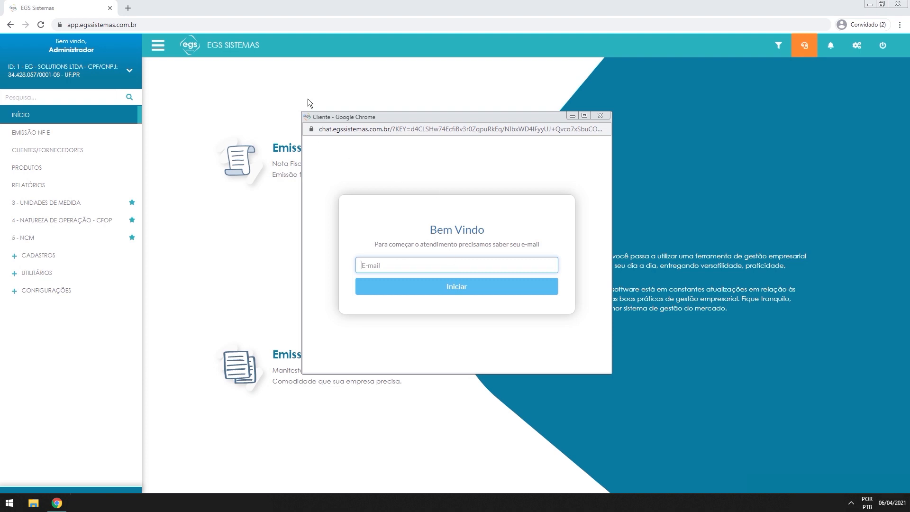
left_click(599, 116)
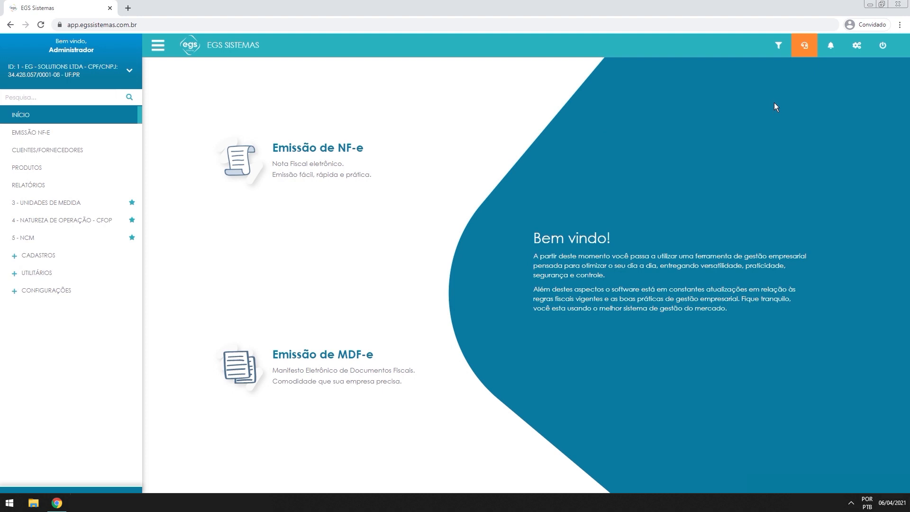
left_click(766, 50)
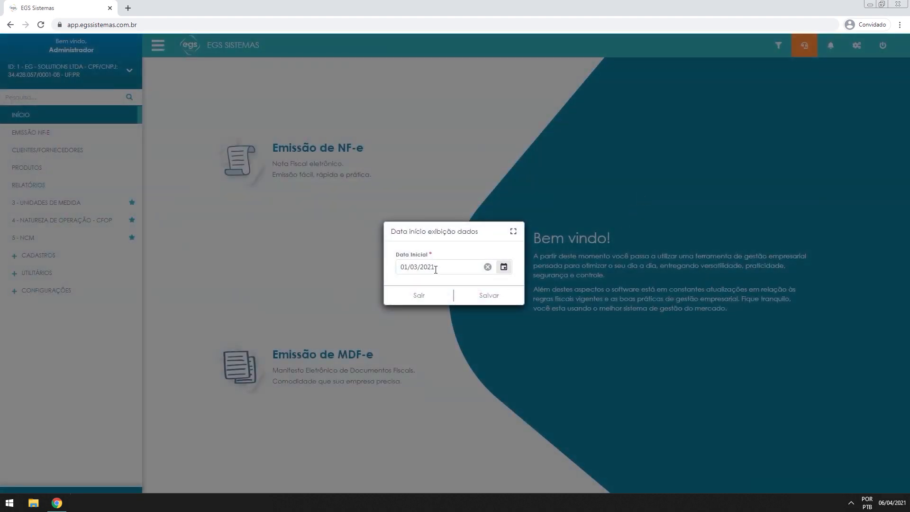
left_click(420, 296)
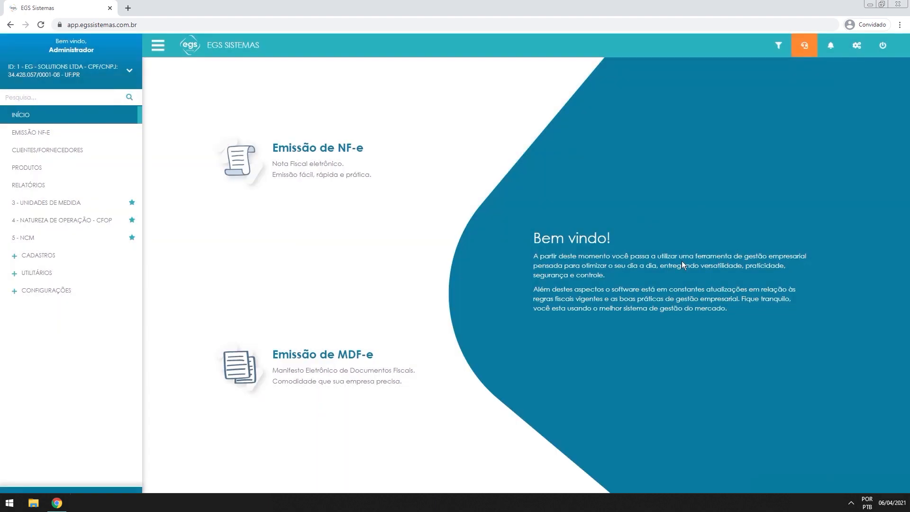
left_click(315, 169)
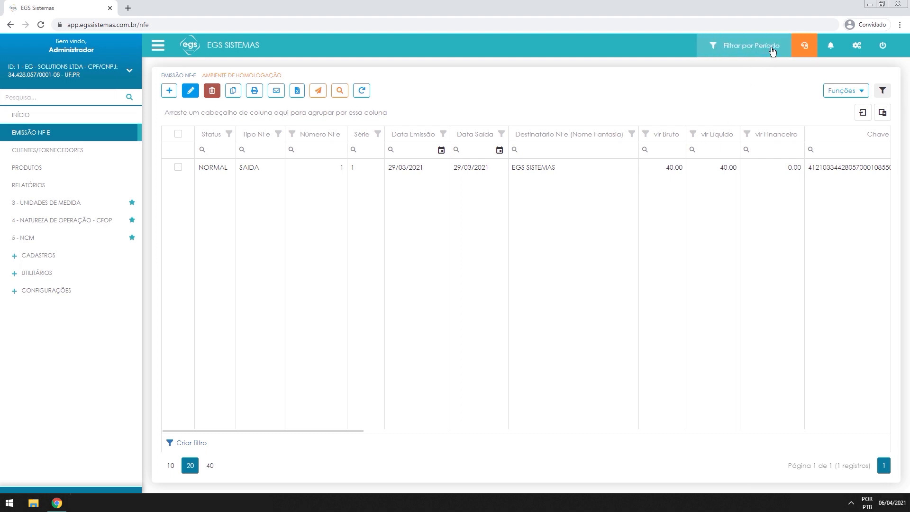
Save the NF-e list start date as 01/03/2021, then return to the home page
left_click(743, 53)
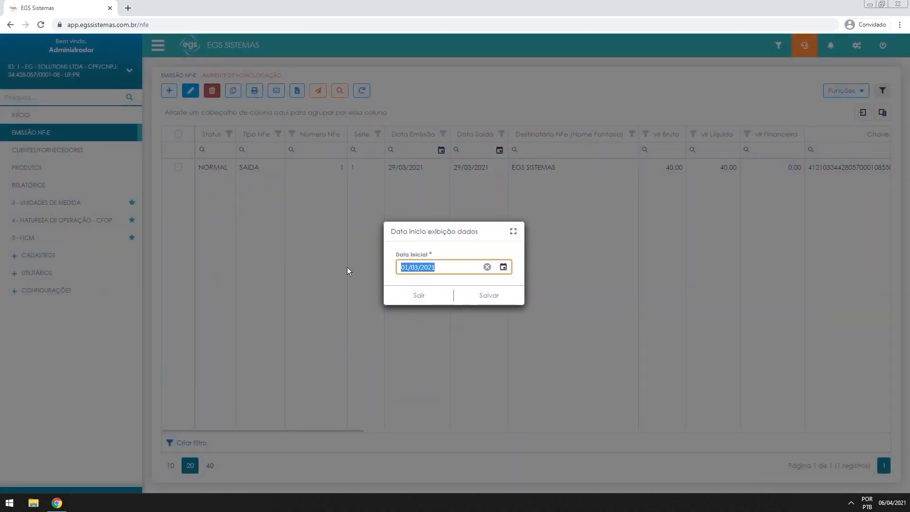
key("Right")
key("Right")
left_click(487, 296)
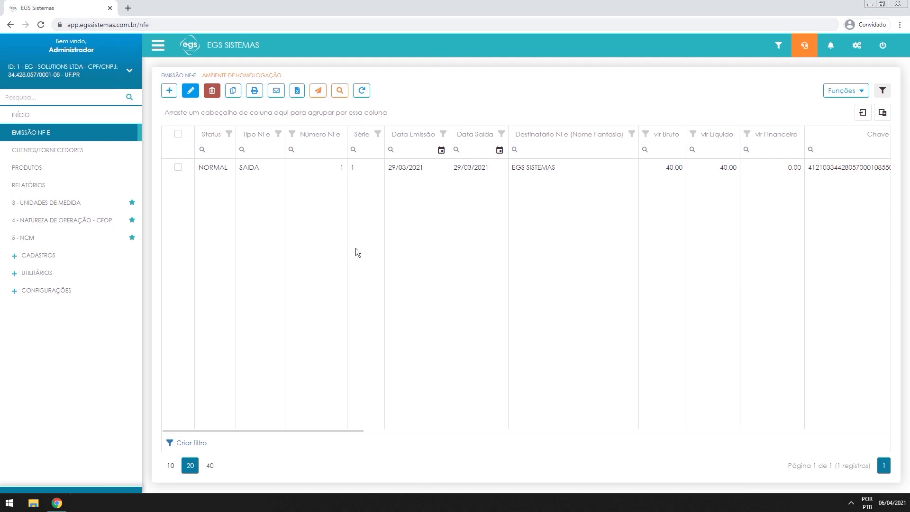
left_click(181, 50)
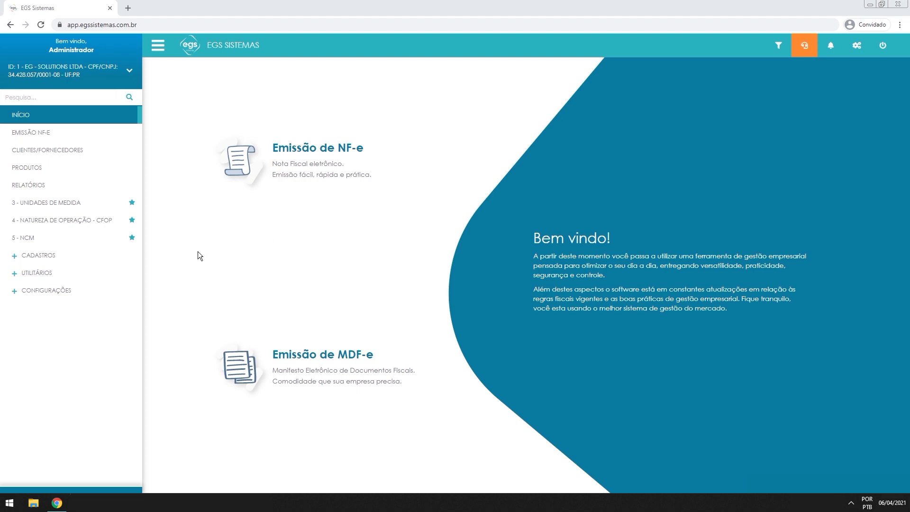
Open the 1 - MINHA EMPRESA list of registered companies from the CONFIGURAÇÕES sidebar section
left_click(80, 290)
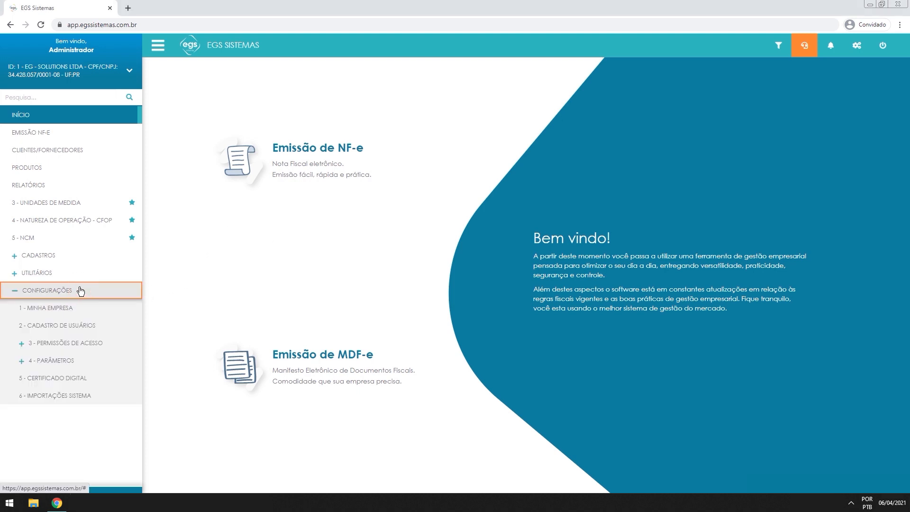
left_click(59, 308)
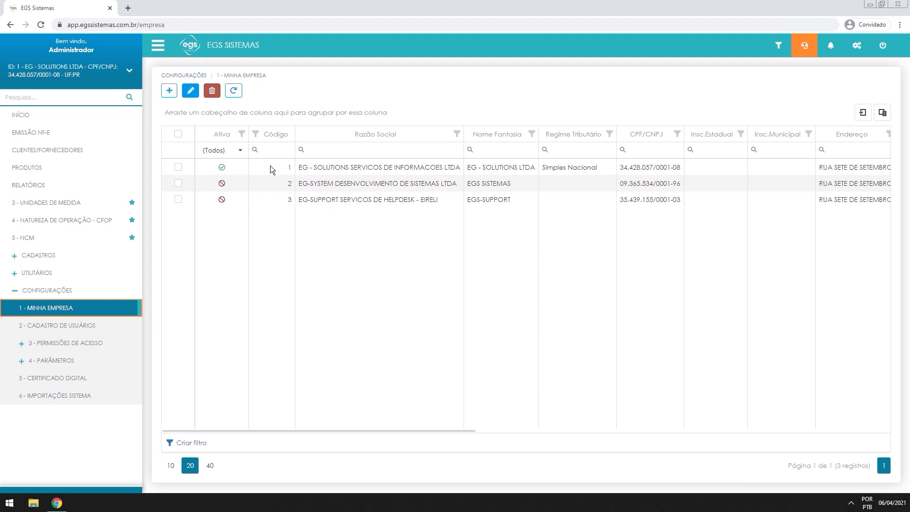
Select the EG - Solutions company record (código 1) in the Minha Empresa grid
left_click(291, 167)
left_click(287, 183)
left_click(287, 202)
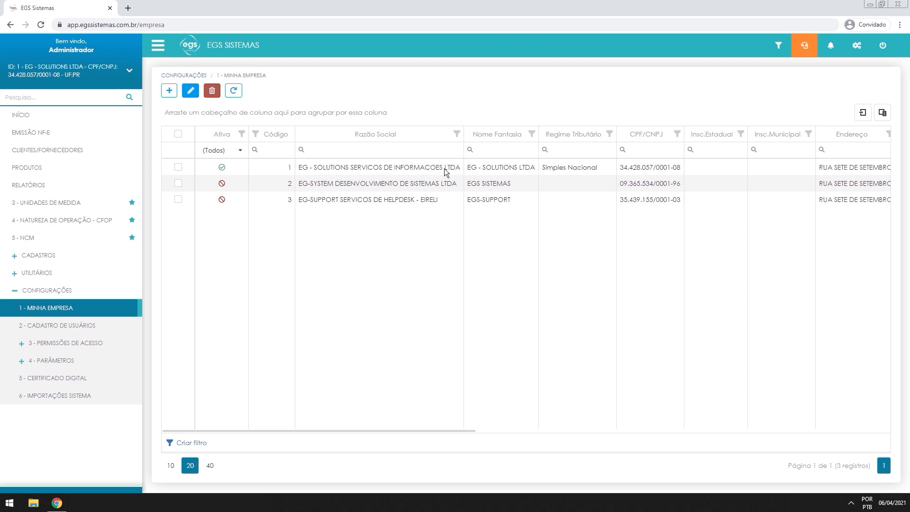
left_click(178, 168)
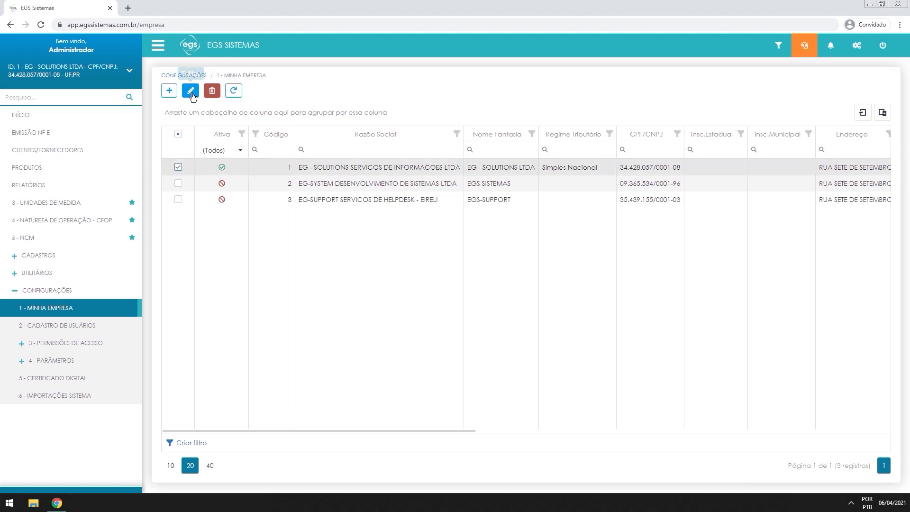
Open the EG - Solutions company's Dados da Empresa form for editing
left_click(192, 93)
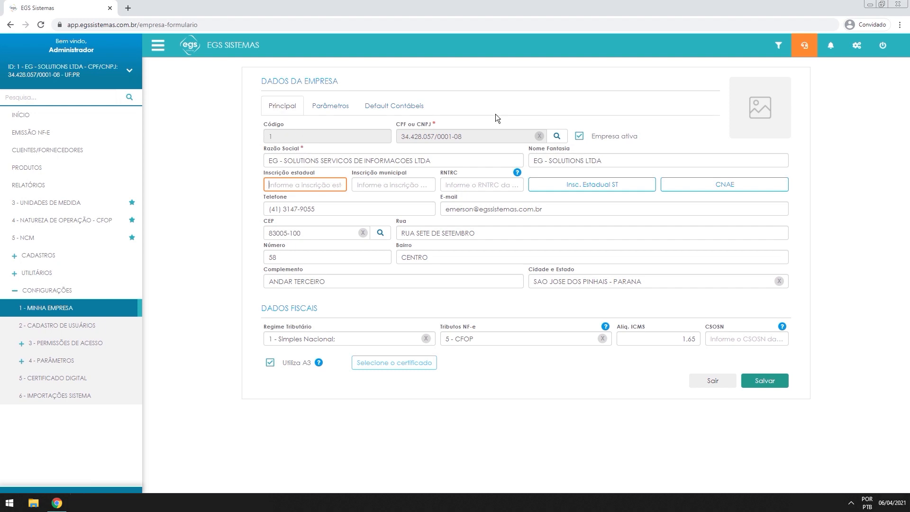
left_click_drag(469, 137, 413, 138)
left_click(424, 137)
Enter the company's state registration in Inscrição estadual, moving on to Inscrição municipal and RNTRC
left_click(328, 185)
type("xxxxxxxx")
key("Tab")
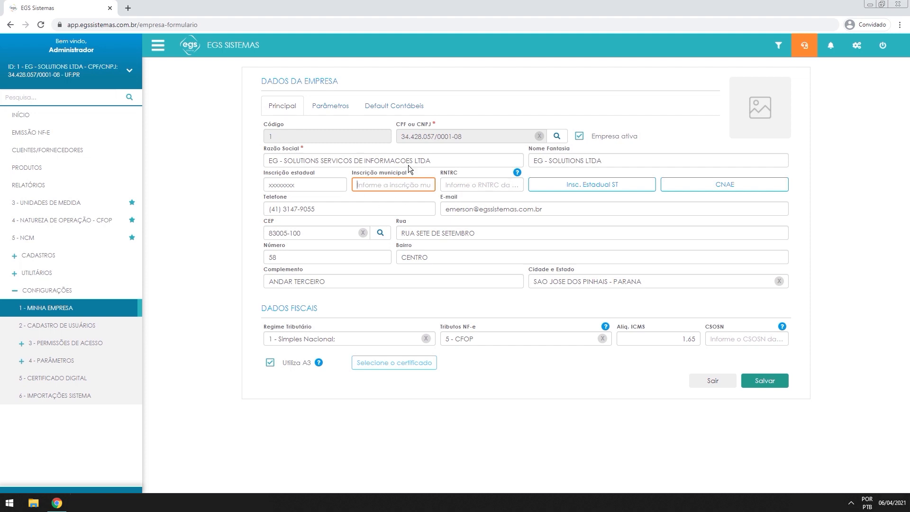
left_click(480, 183)
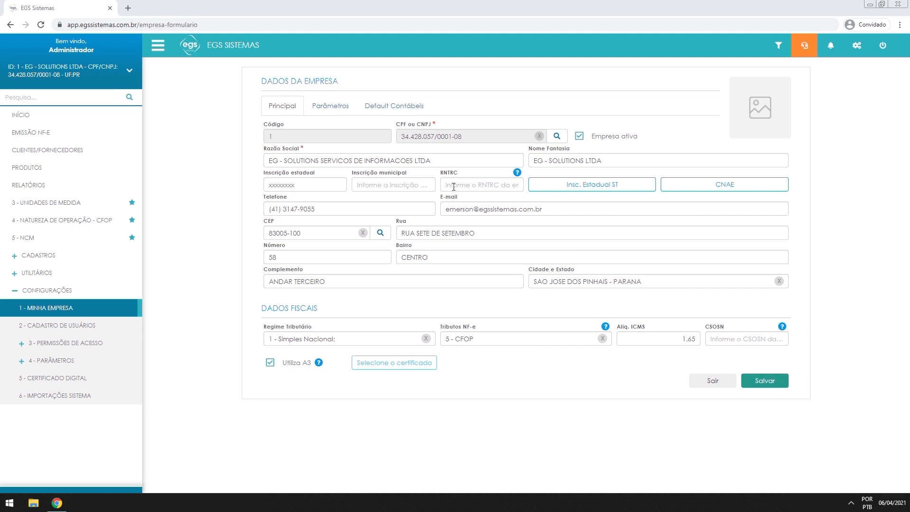
left_click(610, 188)
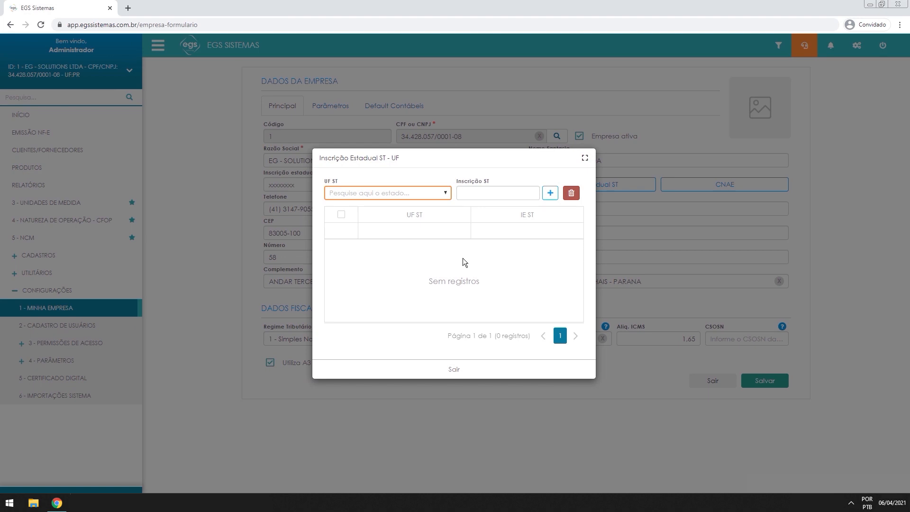
left_click(339, 192)
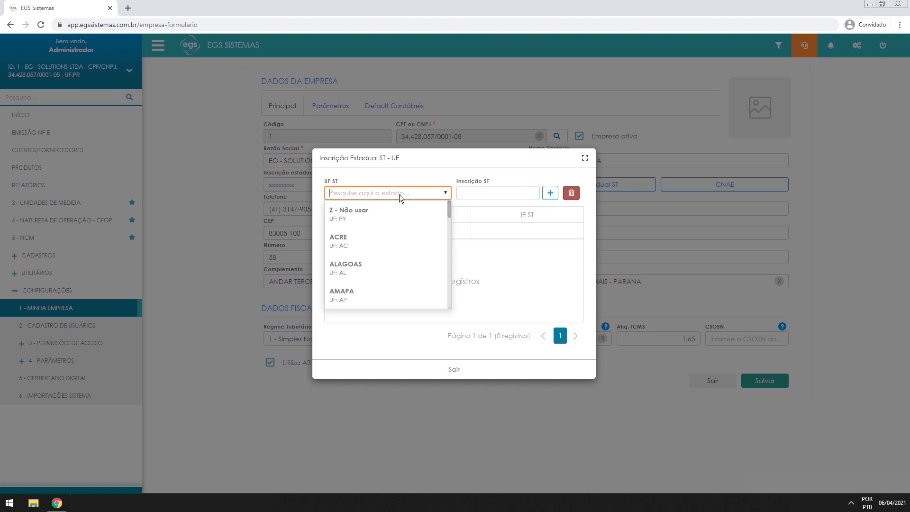
left_click(522, 191)
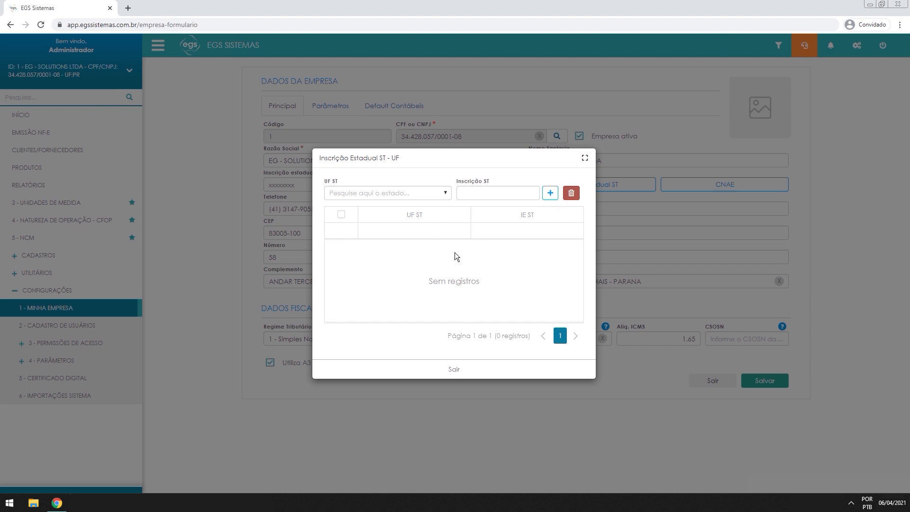
left_click(424, 374)
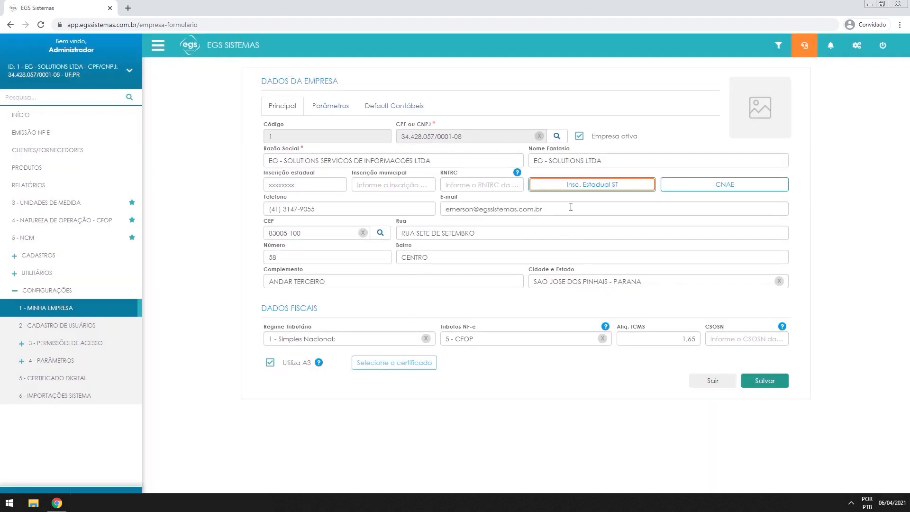
left_click(710, 189)
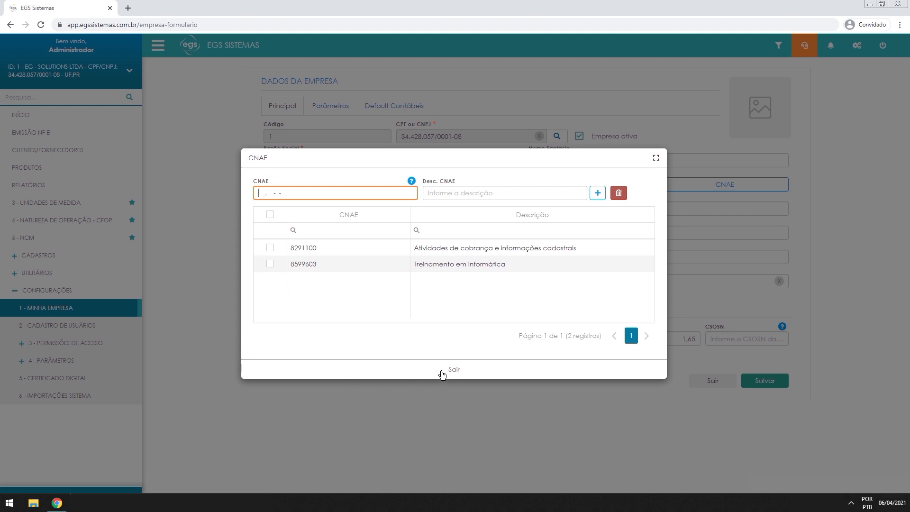
left_click(456, 371)
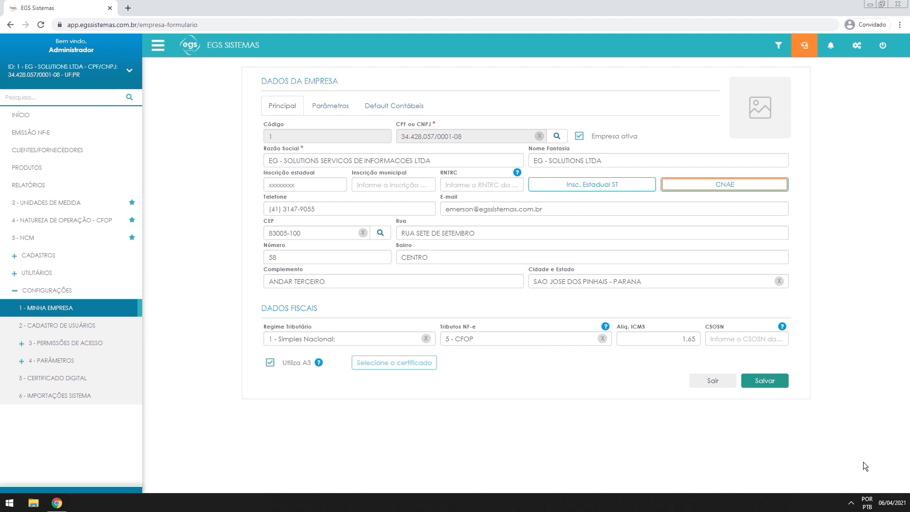
Set the logoegs image from the Imagens library as the company logo
left_click(859, 483)
left_click(759, 119)
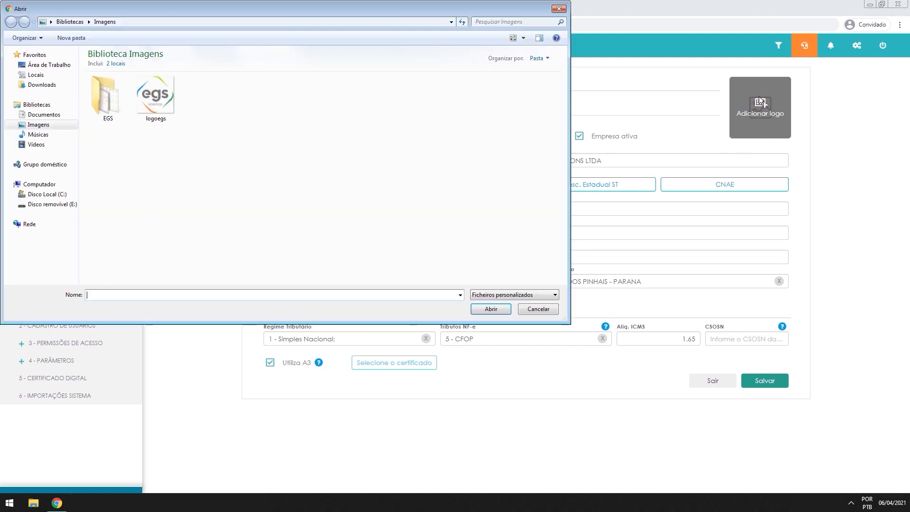
double_click(152, 102)
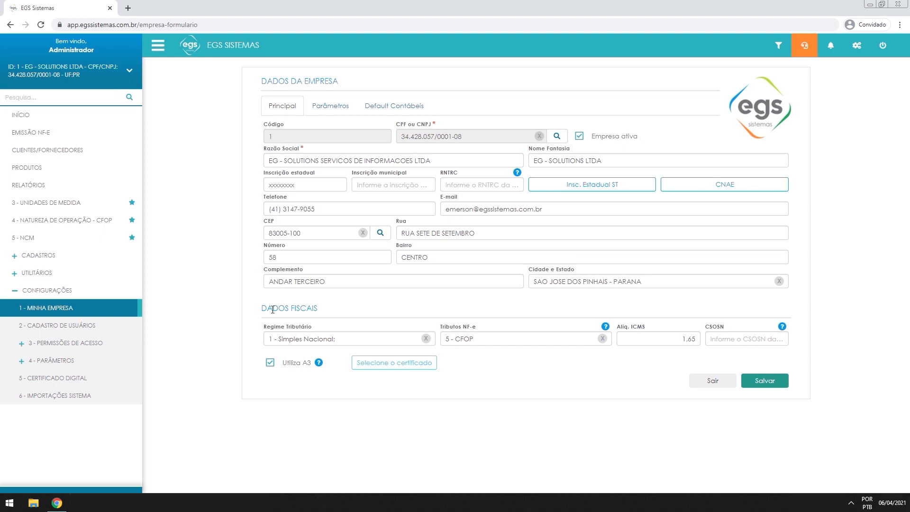
left_click_drag(261, 308, 320, 306)
left_click(320, 306)
Reset Regime Tributário to 1 - Simples Nacional and clear the Tributos NF-e calculation value
left_click(425, 338)
left_click(368, 339)
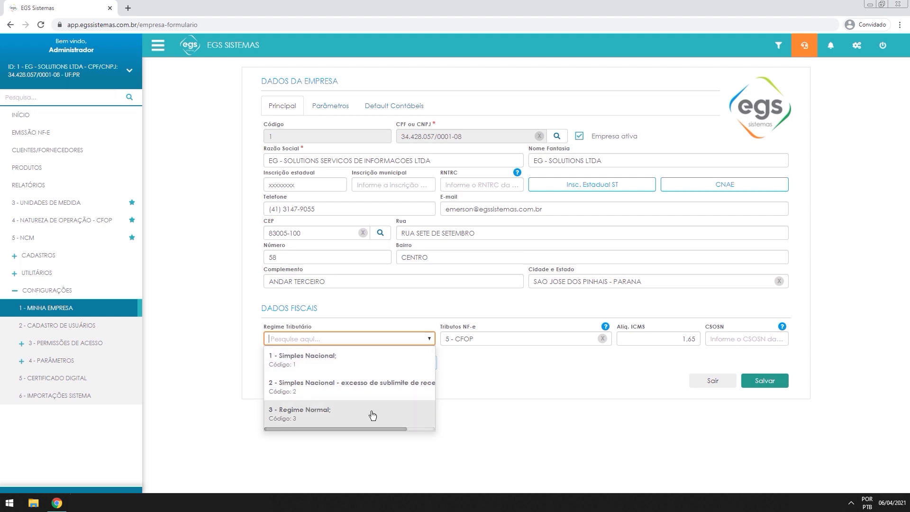
left_click(305, 359)
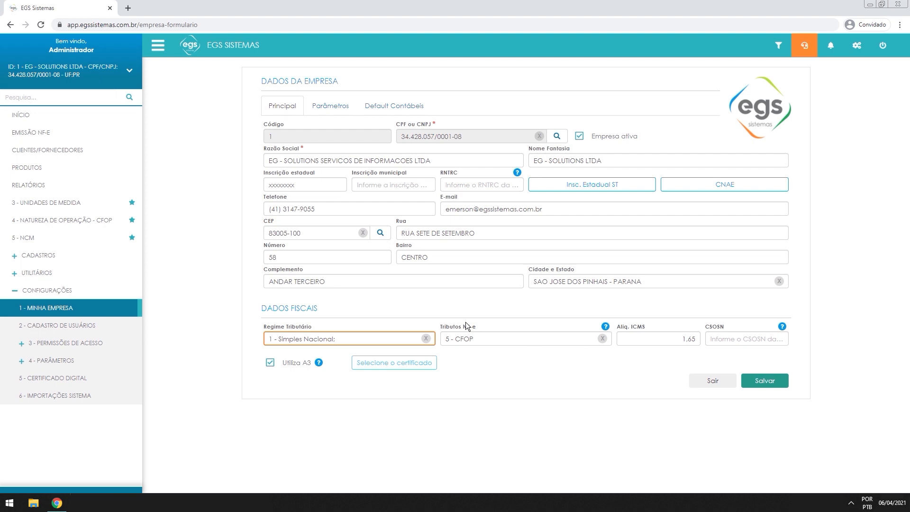
left_click(602, 339)
left_click(552, 341)
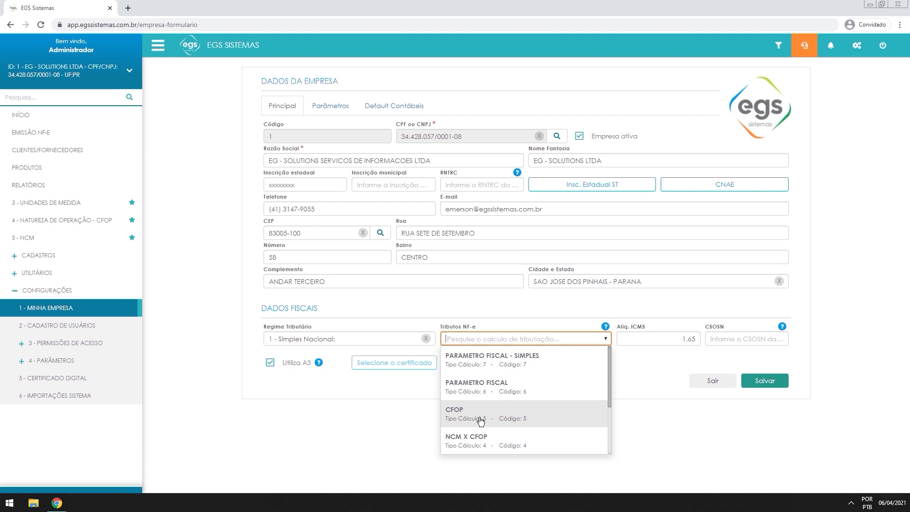
Choose 3 - SIMPLES NACIONAL from the Tributos NF-e dropdown list
scroll(480, 421, "down", 1)
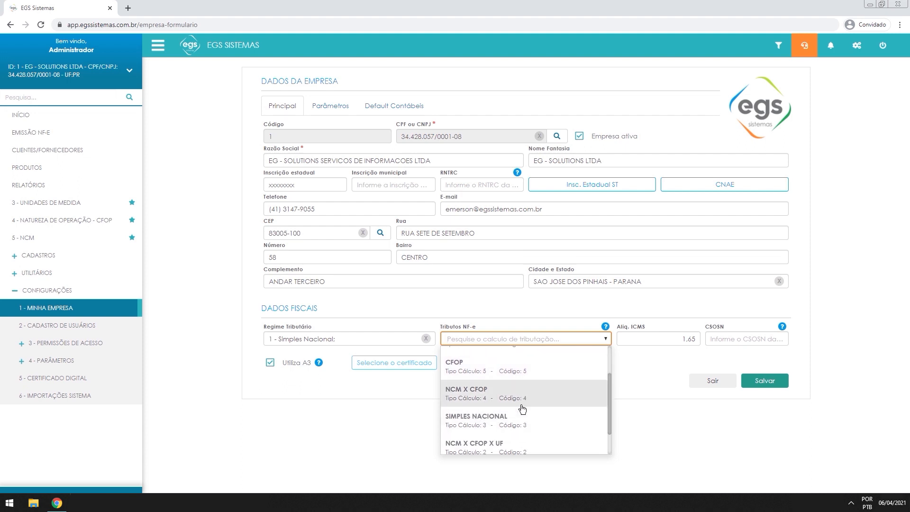
scroll(522, 408, "down", 1)
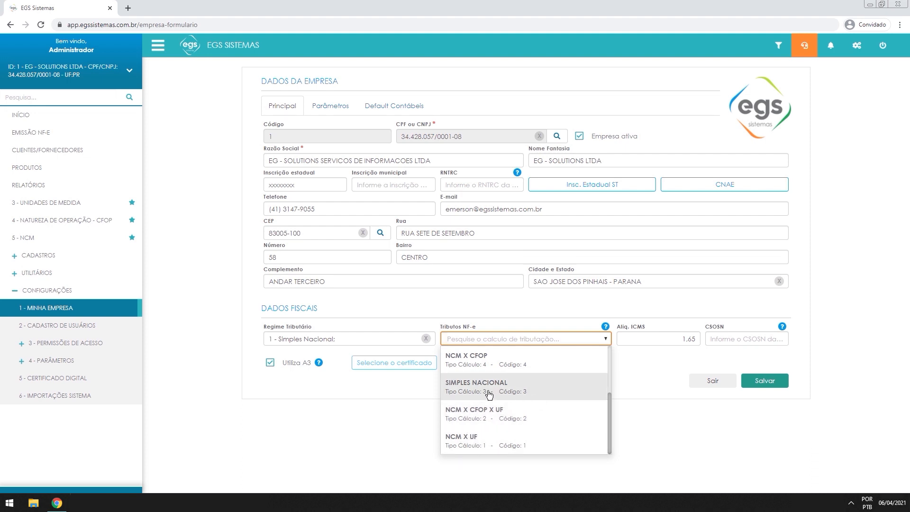
left_click(540, 391)
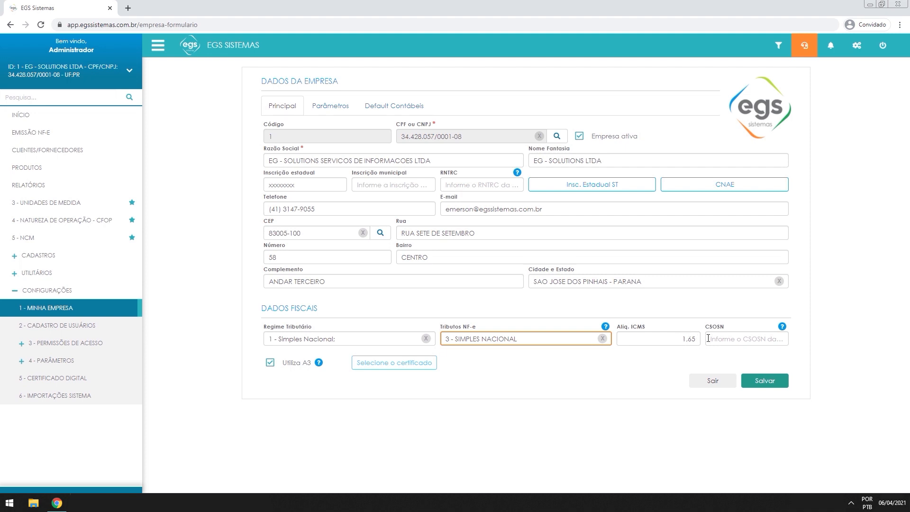
left_click(691, 339)
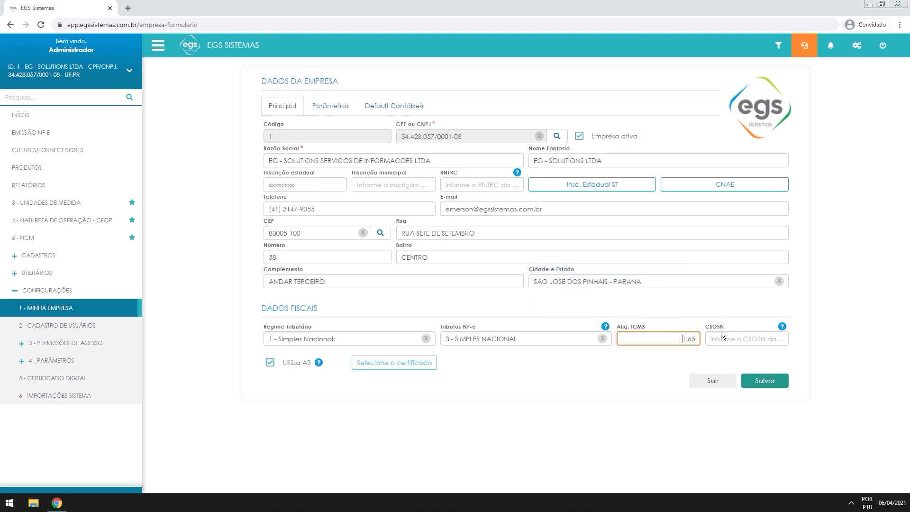
left_click_drag(725, 328, 672, 329)
left_click_drag(733, 329, 701, 328)
left_click(724, 329)
left_click(716, 338)
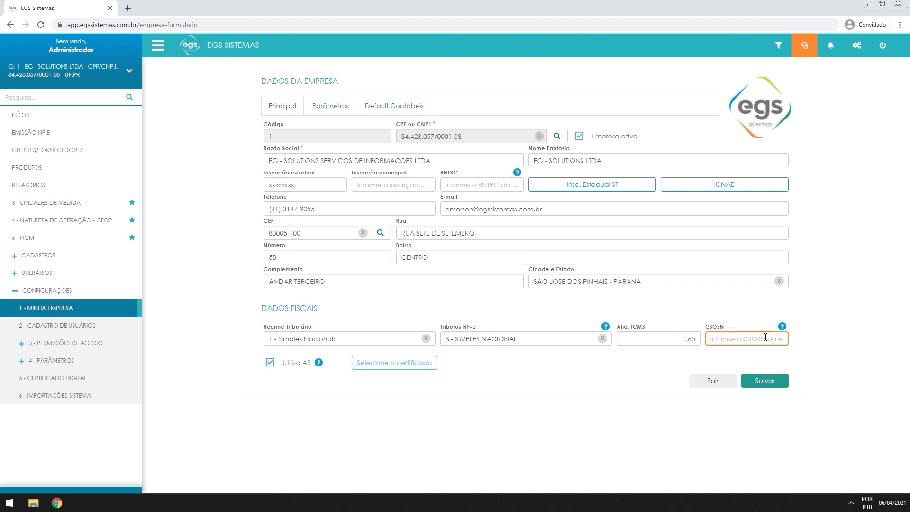
type("400")
double_click(754, 338)
key("BackSpace")
left_click(601, 339)
Switch the Tributos NF-e calculation to 5 - CFOP
left_click(548, 339)
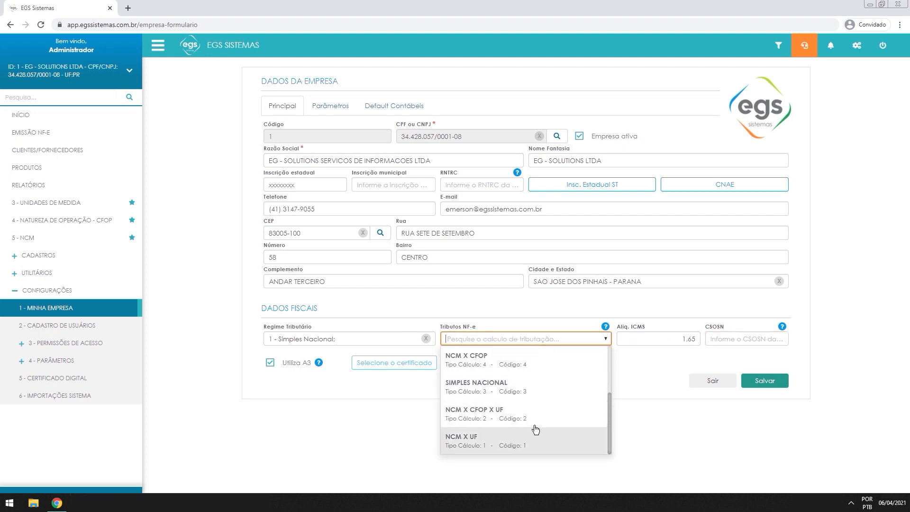
scroll(542, 413, "up", 3)
left_click(495, 418)
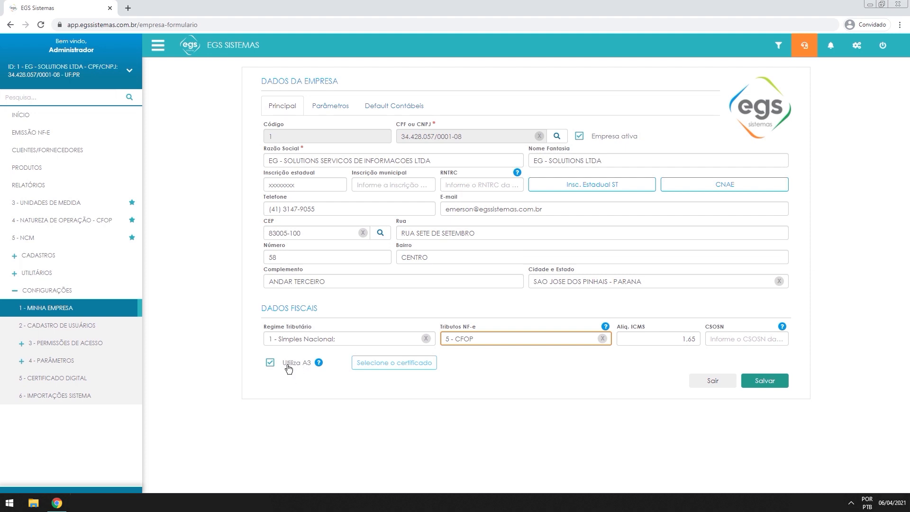
left_click(396, 368)
left_click(397, 366)
left_click(389, 361)
left_click(389, 361)
left_click(270, 363)
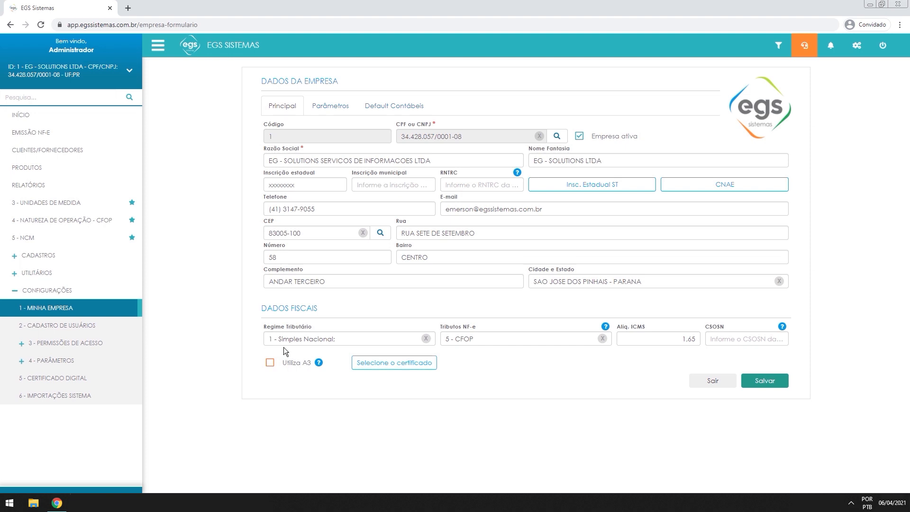
left_click(379, 363)
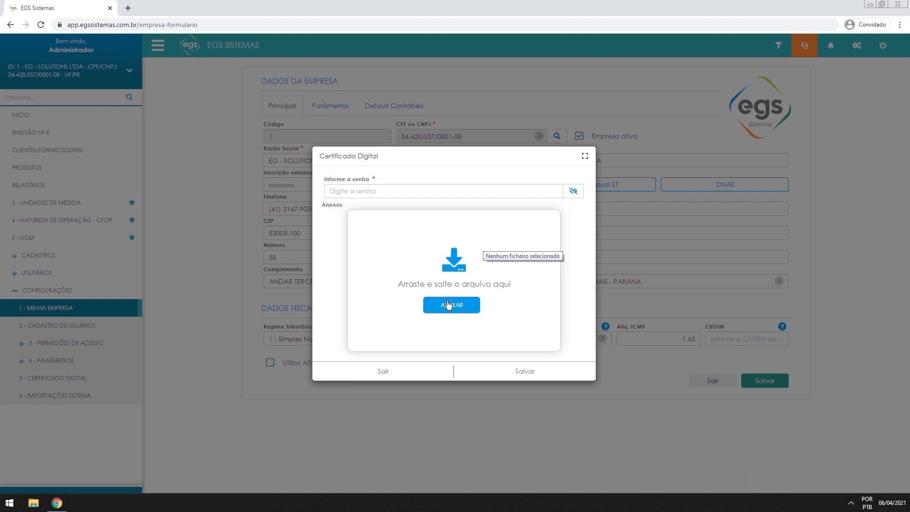
left_click(362, 191)
left_click(384, 369)
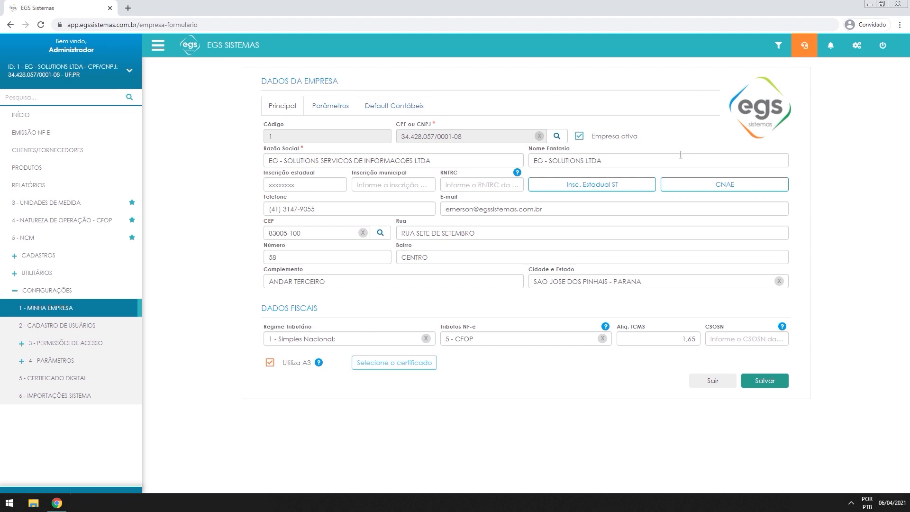
left_click(757, 381)
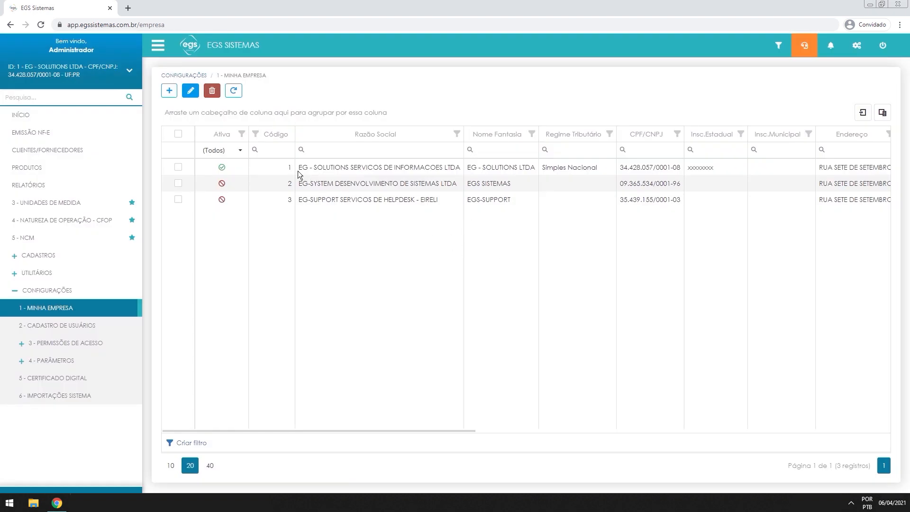
Save the EG - Solutions company settings
left_click(221, 169)
left_click_drag(219, 168, 309, 169)
left_click(394, 172)
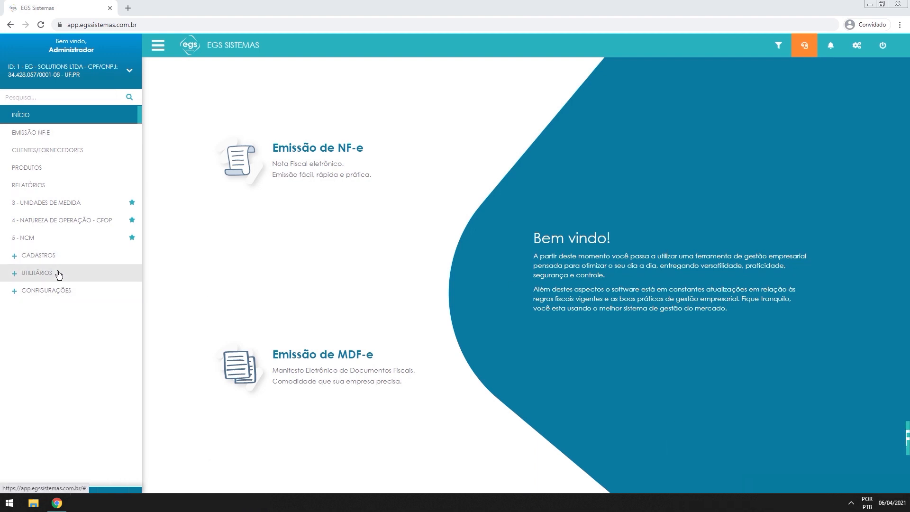
Start a new record in the Parâmetros NF-e list under Configurações > 4 - Parâmetros
left_click(55, 291)
left_click(72, 362)
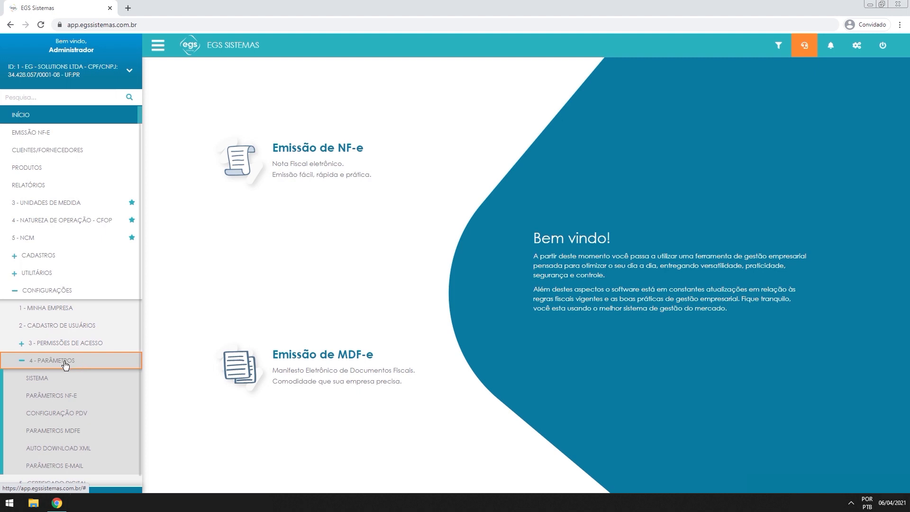
left_click(71, 398)
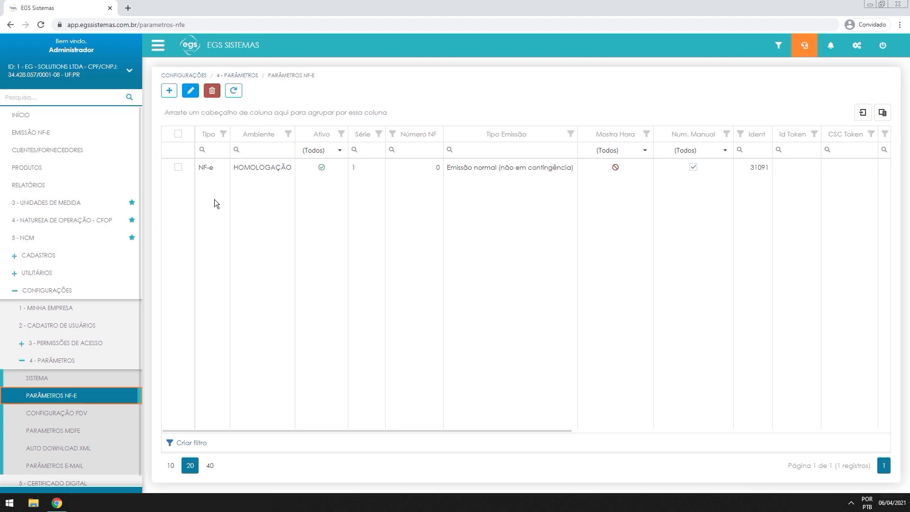
left_click(169, 90)
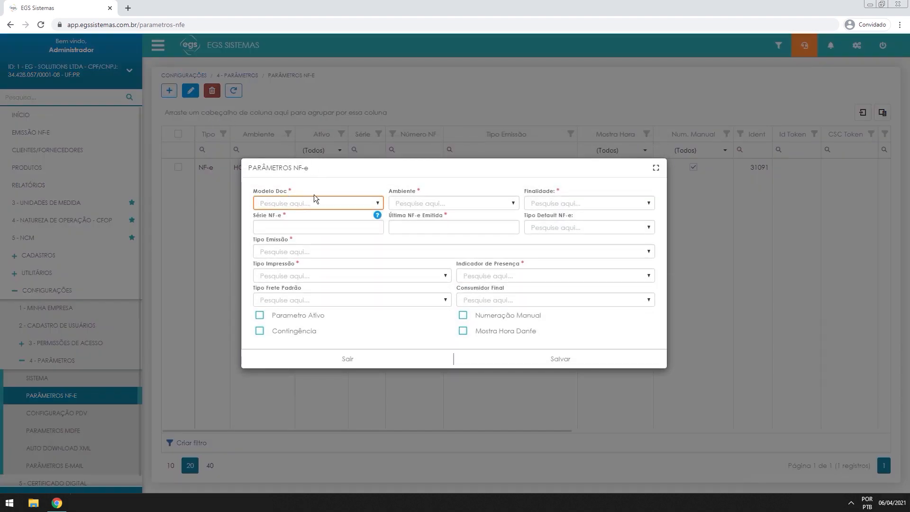
Set Modelo Doc 55 - NF-e, Ambiente 1 - Produção and Finalidade 1 - NF-e normal
left_click(293, 202)
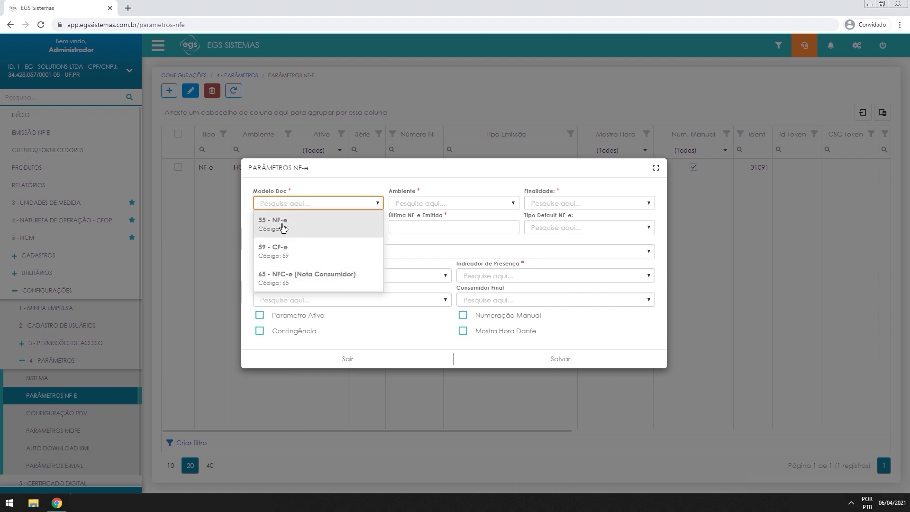
left_click(298, 229)
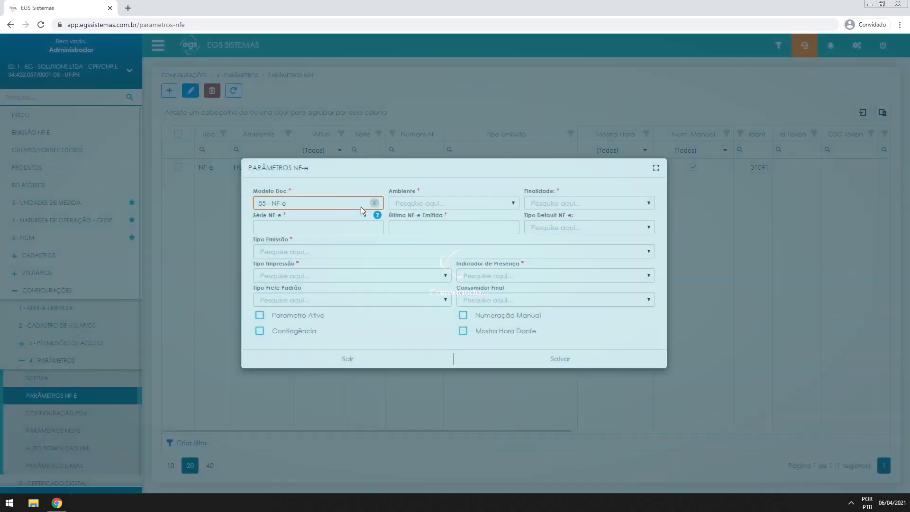
left_click(430, 204)
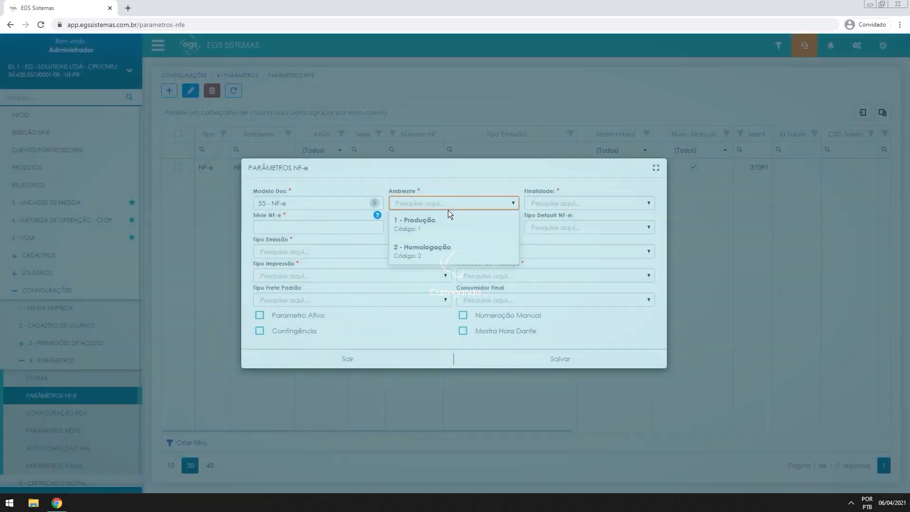
left_click(418, 222)
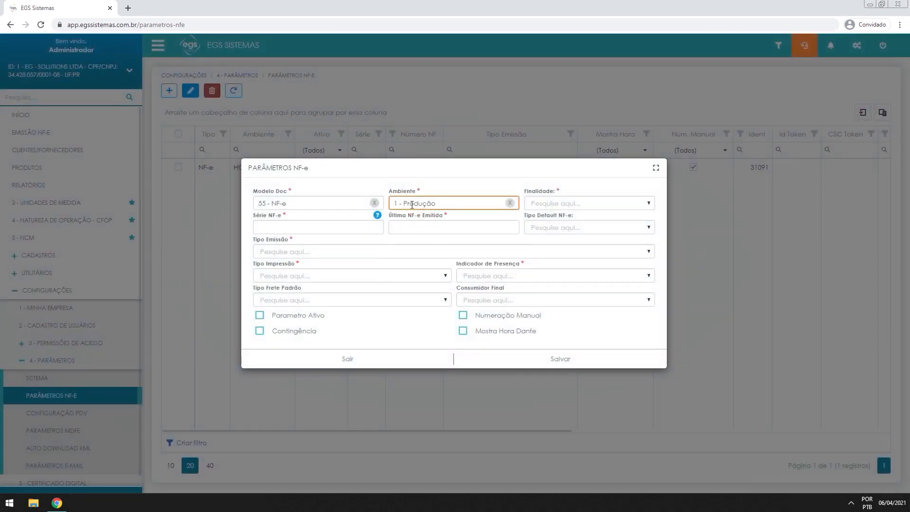
left_click(562, 203)
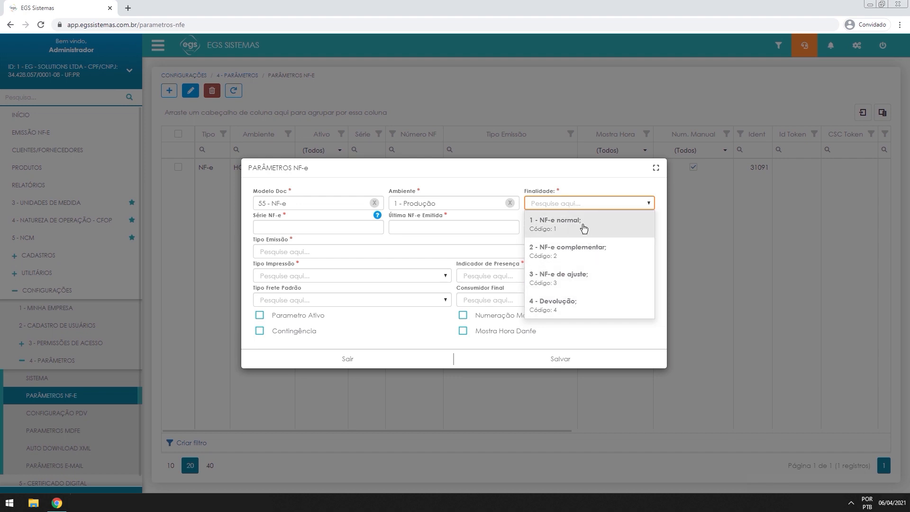
left_click(560, 214)
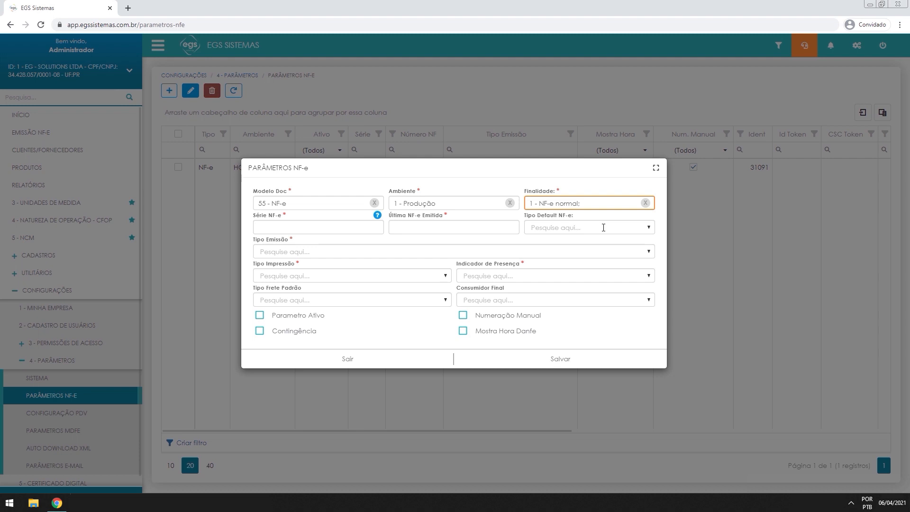
left_click(645, 202)
left_click(622, 211)
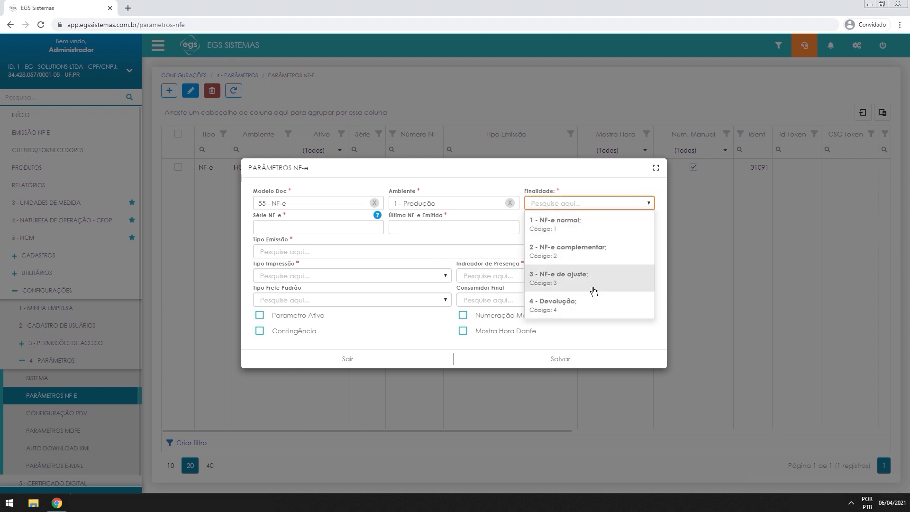
left_click(568, 302)
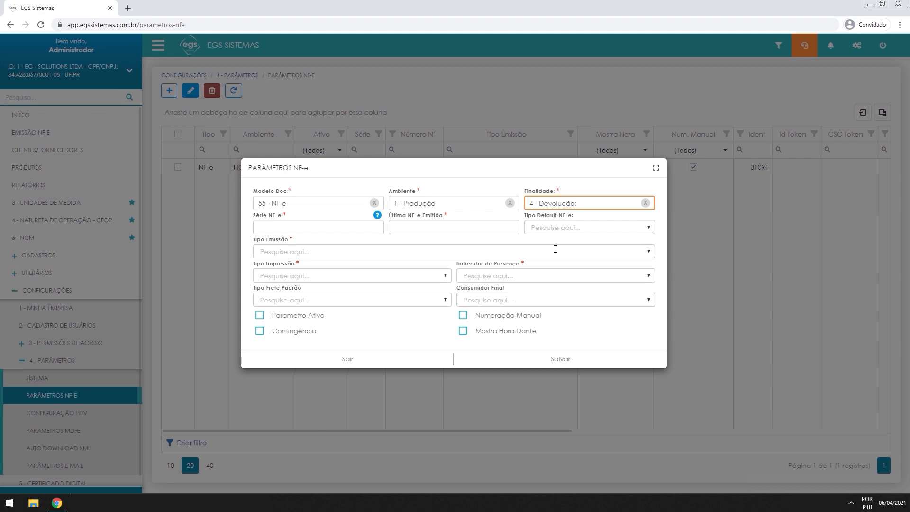
left_click(645, 202)
left_click(633, 204)
left_click(531, 233)
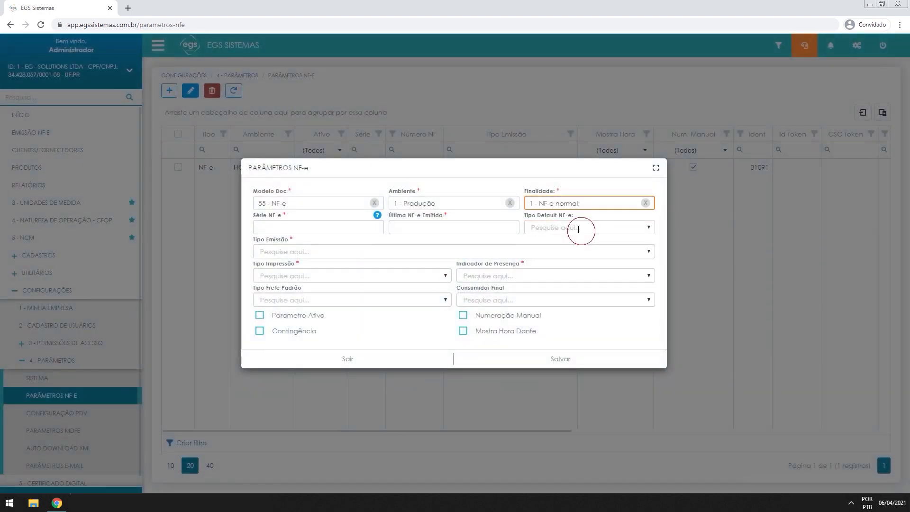
Enter Série NF-e 1 and Última NF-e Emitida 10, leaving the default NF-e type unchanged
left_click(353, 227)
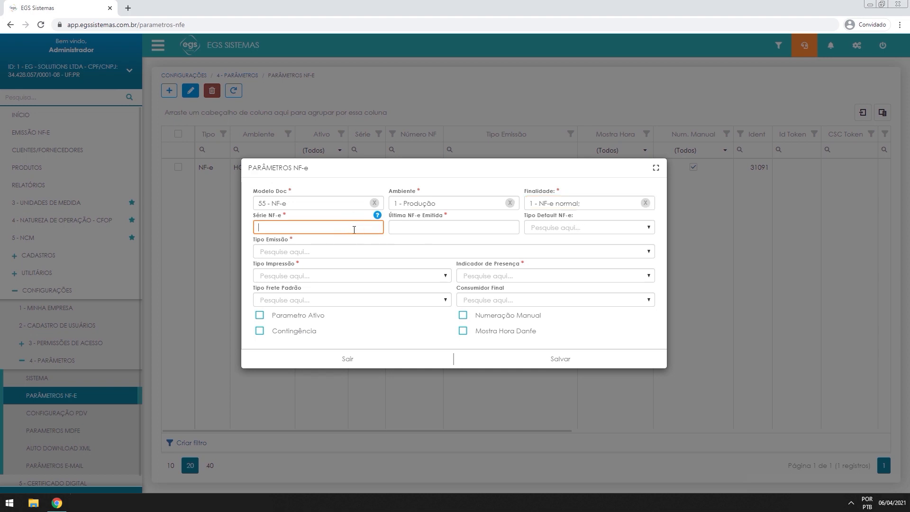
mouse_move(377, 216)
key("Tab")
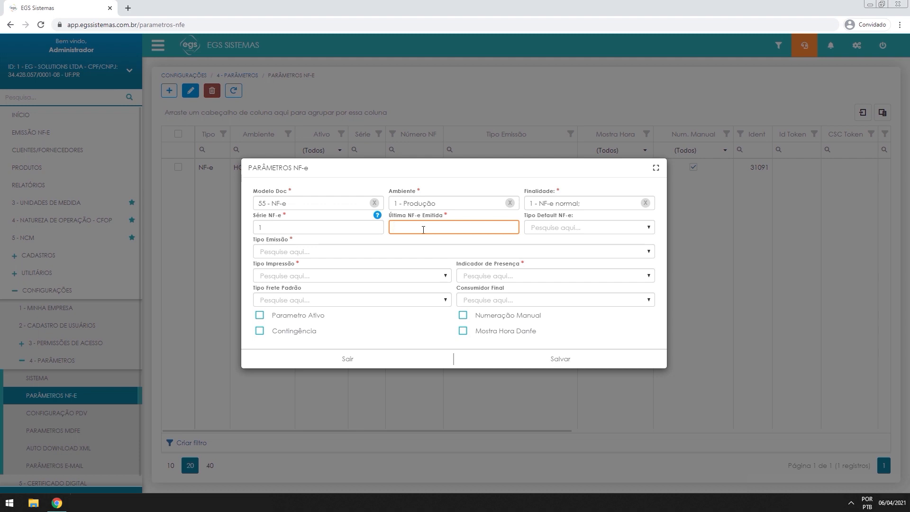
type("10")
left_click(545, 228)
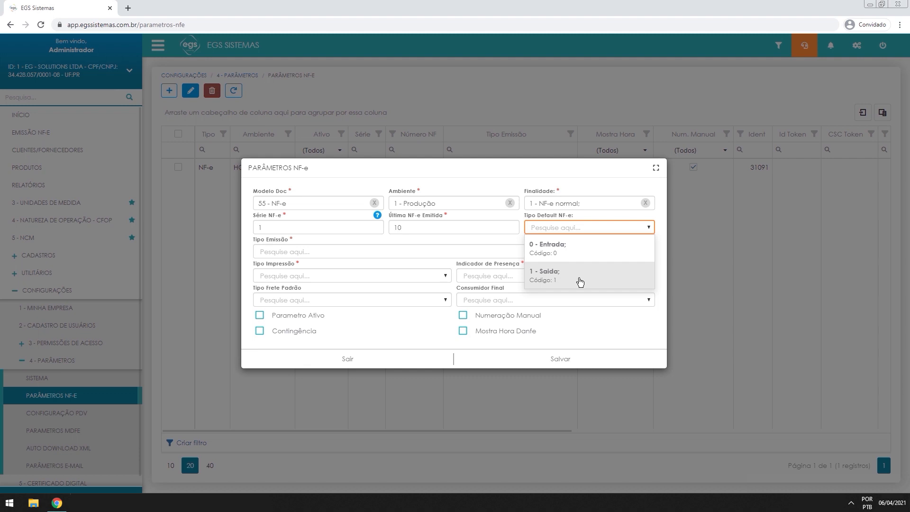
left_click(585, 251)
Set emission type to 1 - Emissão normal and DANFE print type to 1 - DANFE normal, Retrato
left_click(271, 252)
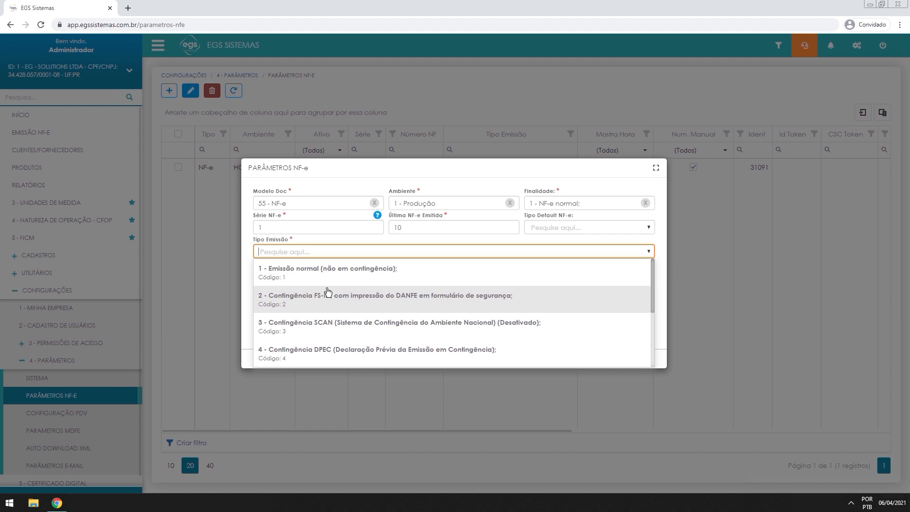
left_click(331, 274)
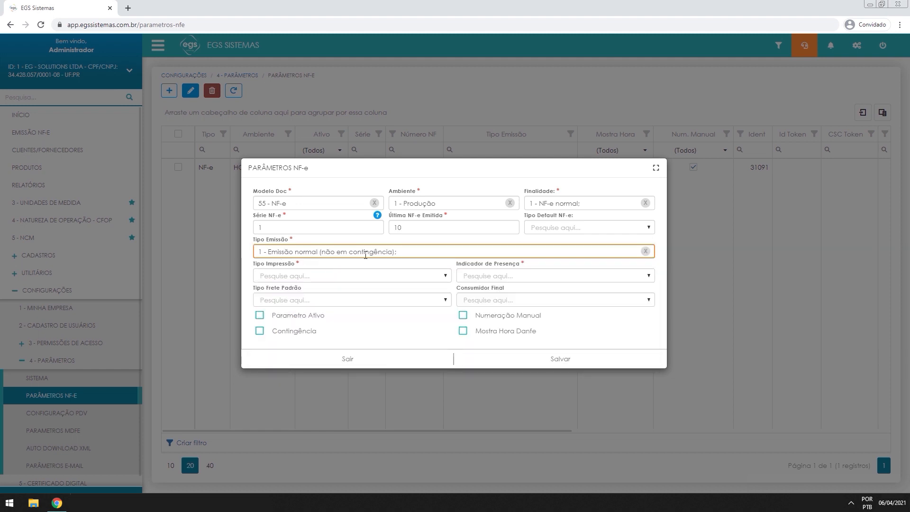
left_click(298, 275)
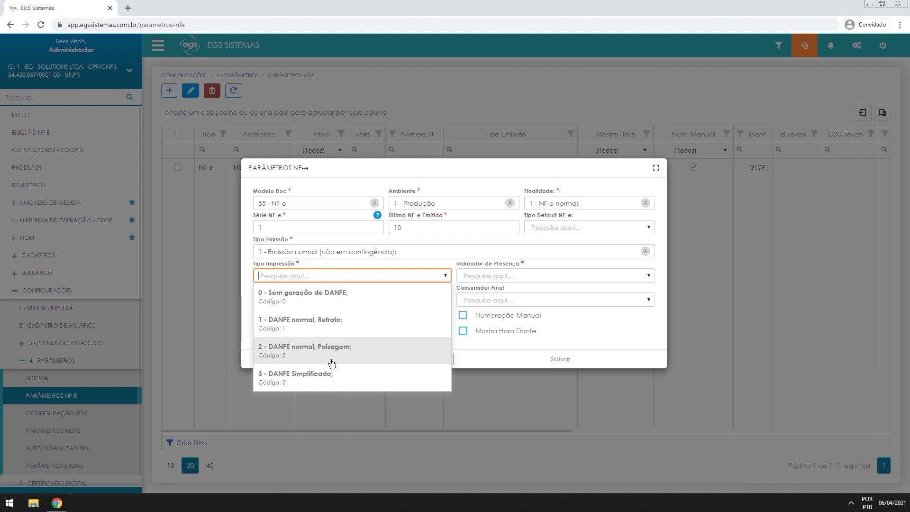
left_click(289, 331)
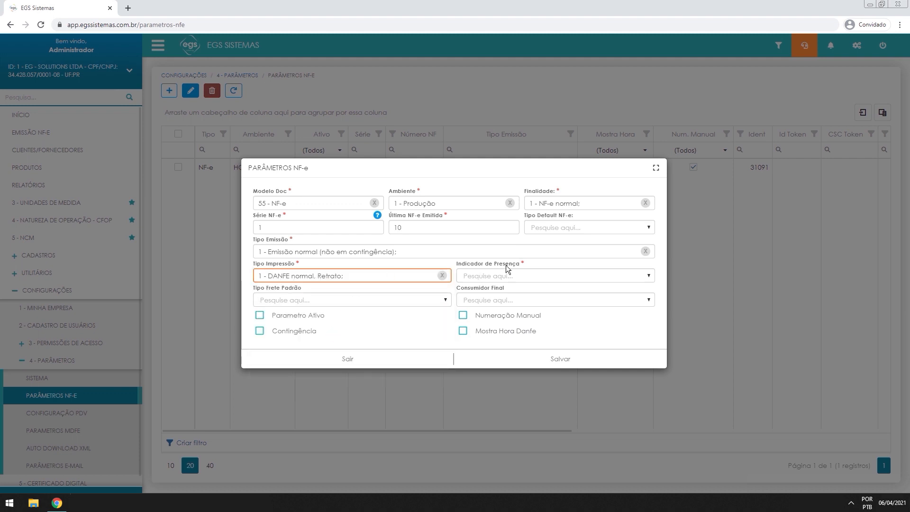
Choose 9 - Operação não presencial, outros as the Indicador de Presença
left_click(524, 274)
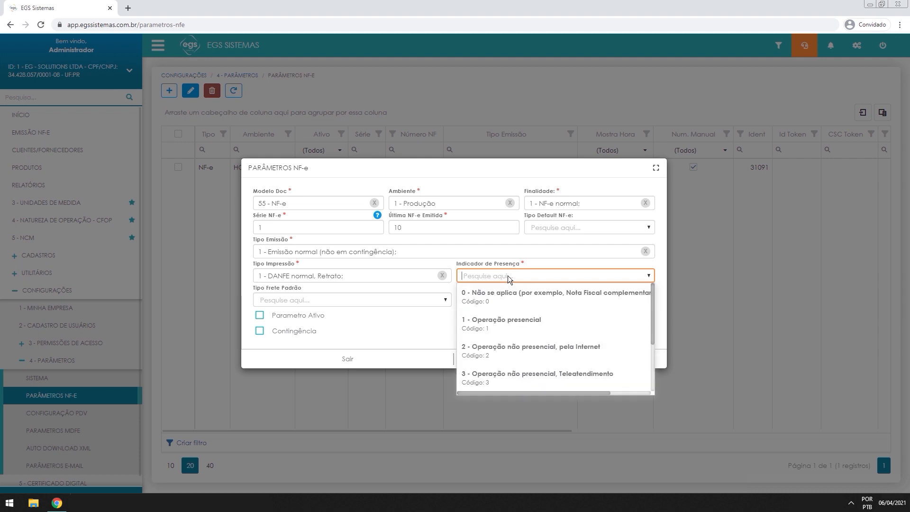
scroll(570, 322, "down", 3)
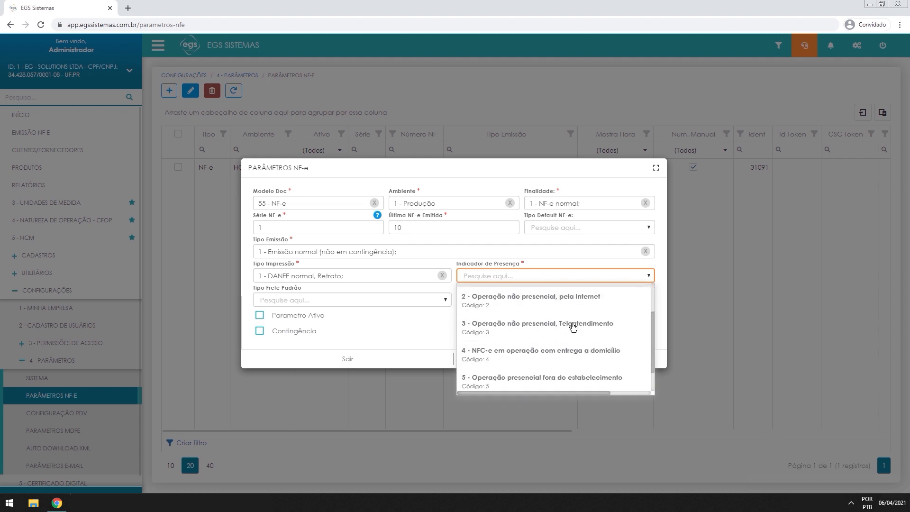
scroll(570, 335, "up", 3)
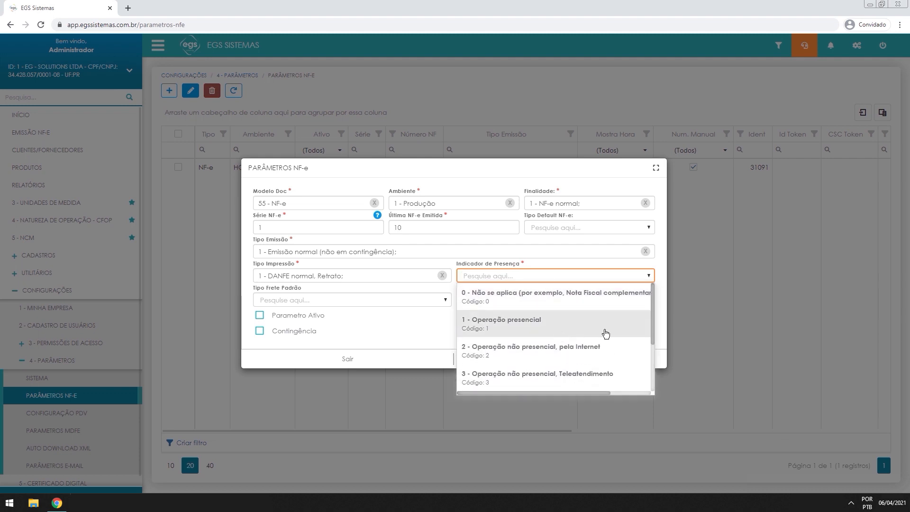
scroll(560, 336, "down", 3)
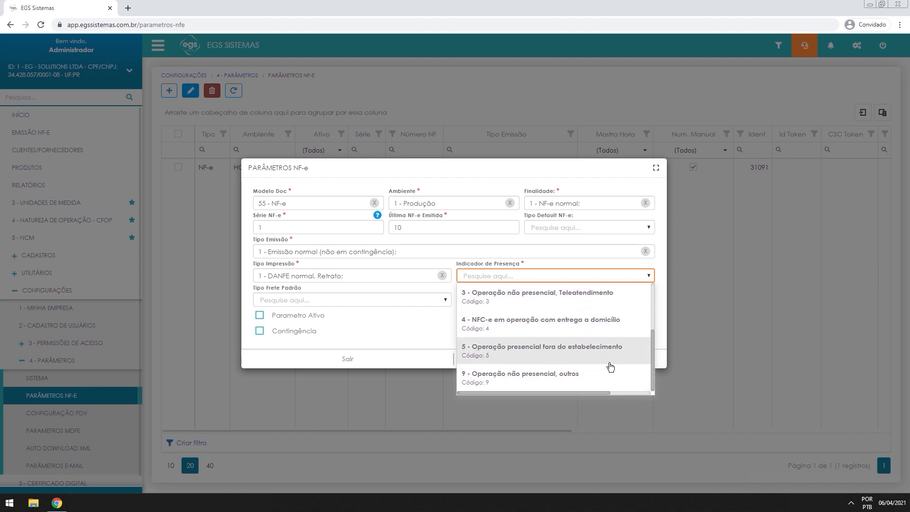
scroll(609, 365, "up", 3)
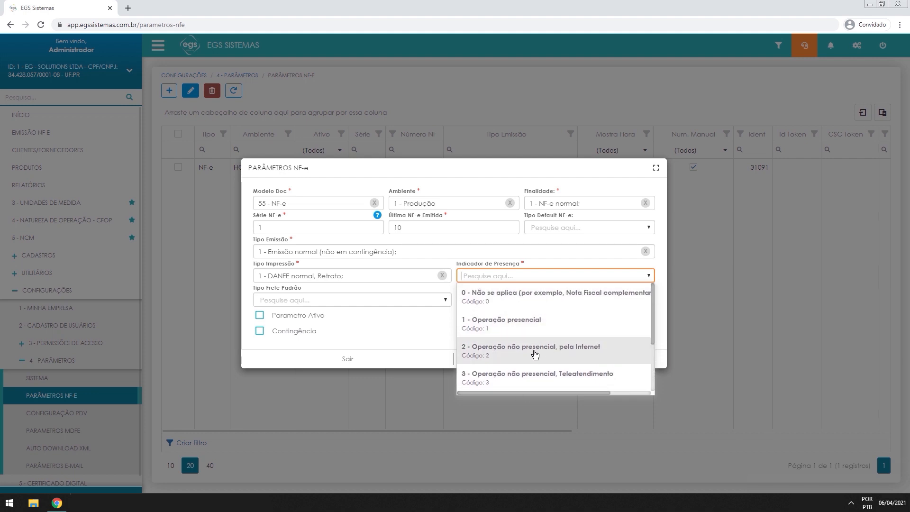
scroll(550, 369, "down", 3)
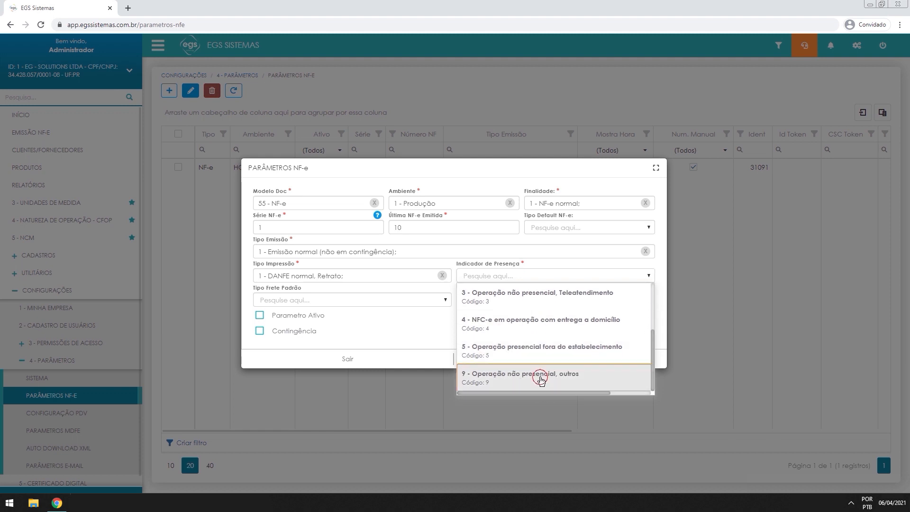
left_click(542, 380)
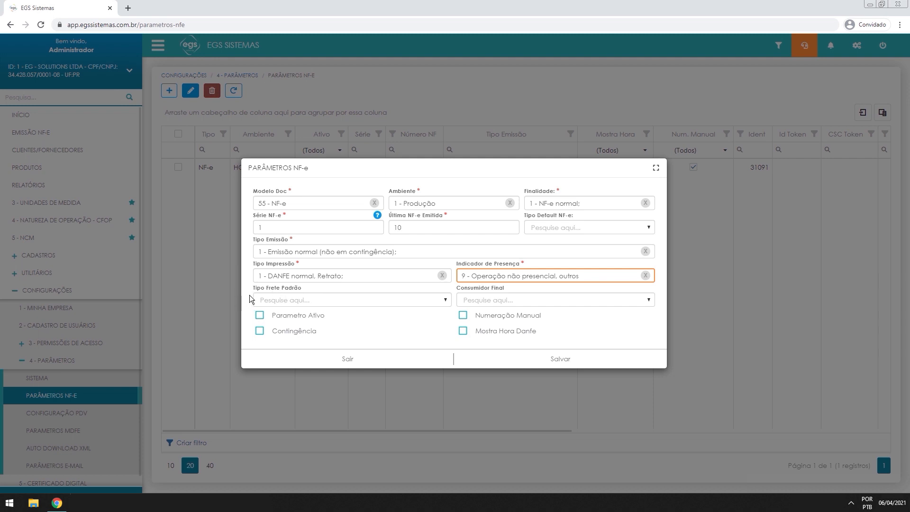
Set the default freight type to 'Sem Ocorrência de Transporte', leaving Consumidor Final empty
left_click(283, 300)
scroll(336, 378, "down", 2)
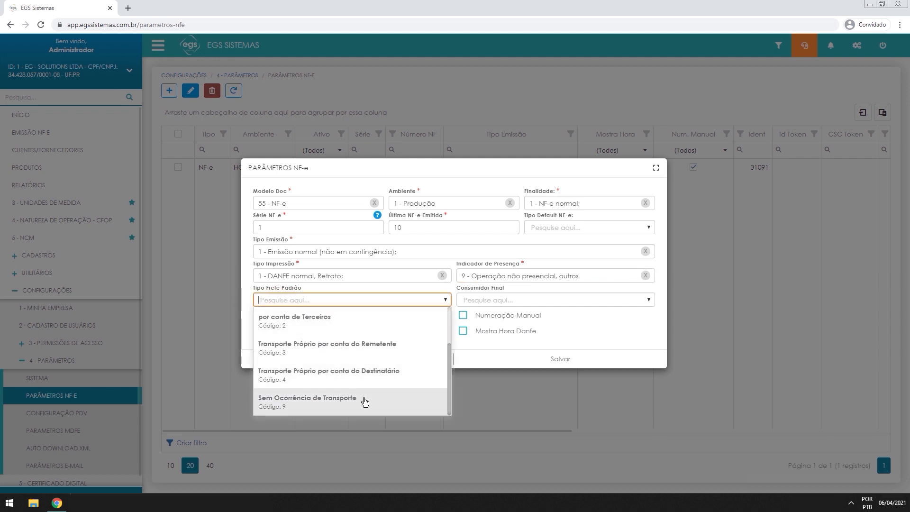
left_click(312, 401)
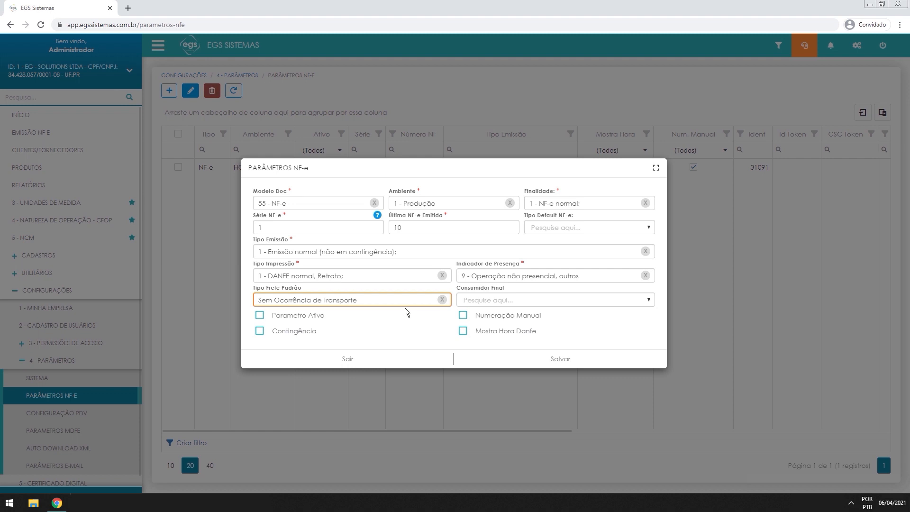
left_click(441, 299)
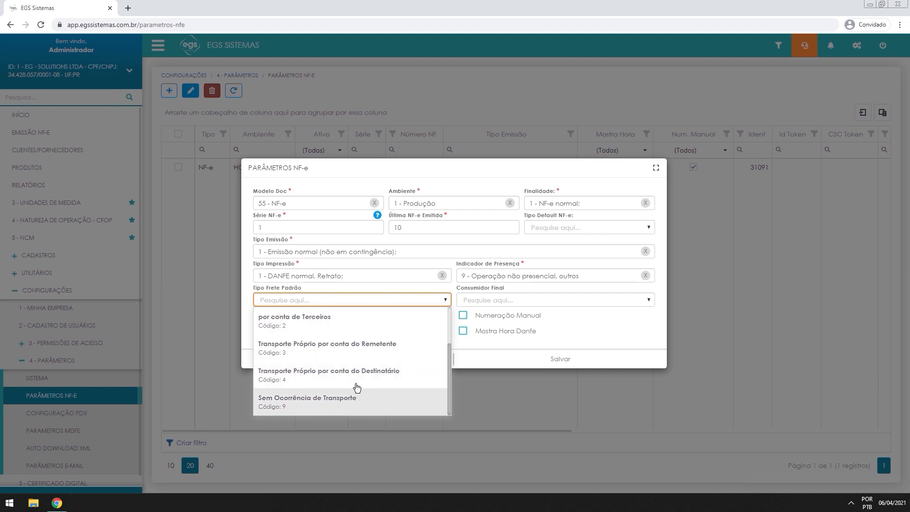
left_click(299, 402)
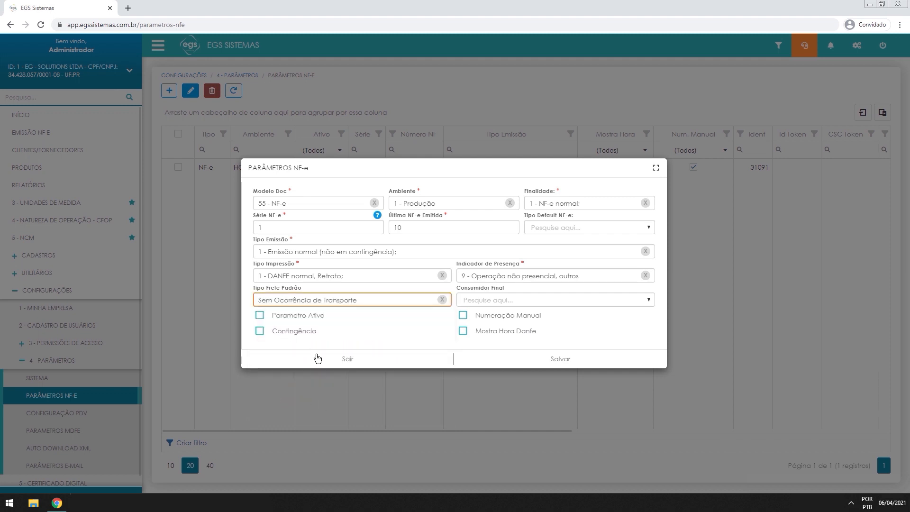
left_click(512, 298)
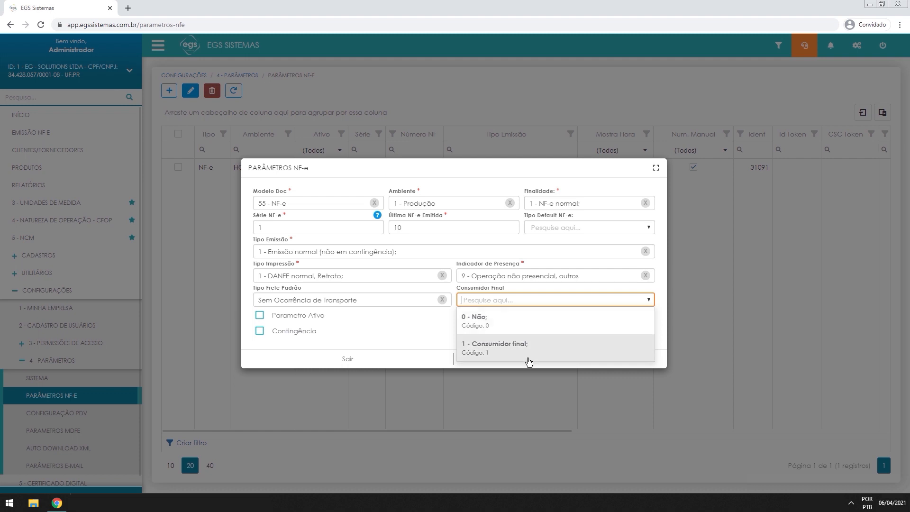
left_click(519, 301)
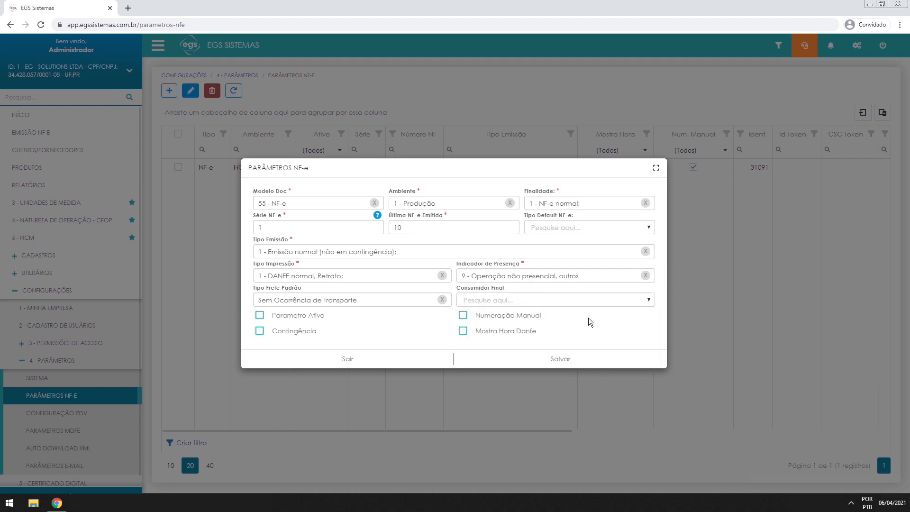
left_click(857, 484)
Tick Parametro Ativo, leave manual numbering off, and enable showing the time on the DANFE
left_click(285, 319)
left_click(304, 316)
left_click(258, 317)
left_click(463, 316)
left_click(464, 317)
left_click(466, 334)
Save the Produção parameters (série 1, last number 10) without DANFE time, then go to EMISSÃO NF-E
left_click(457, 335)
left_click(571, 361)
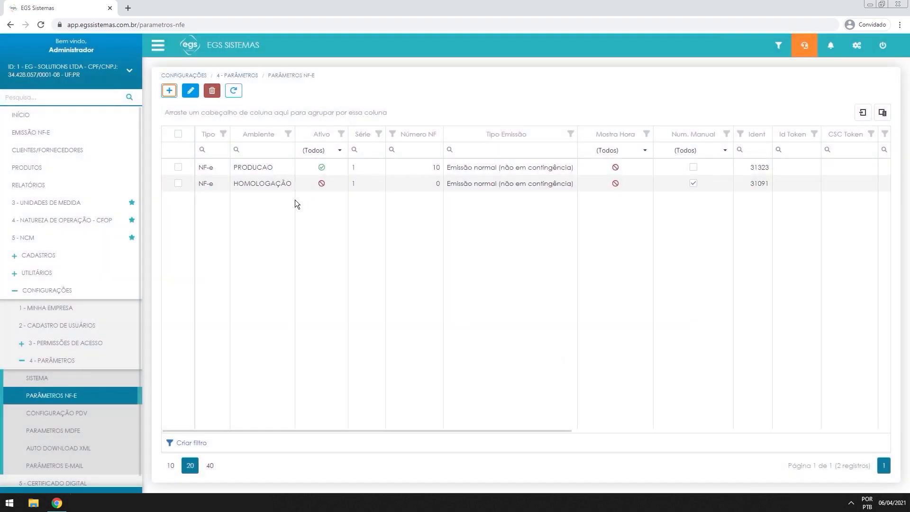
left_click_drag(229, 169, 314, 177)
left_click(321, 182)
left_click(228, 170)
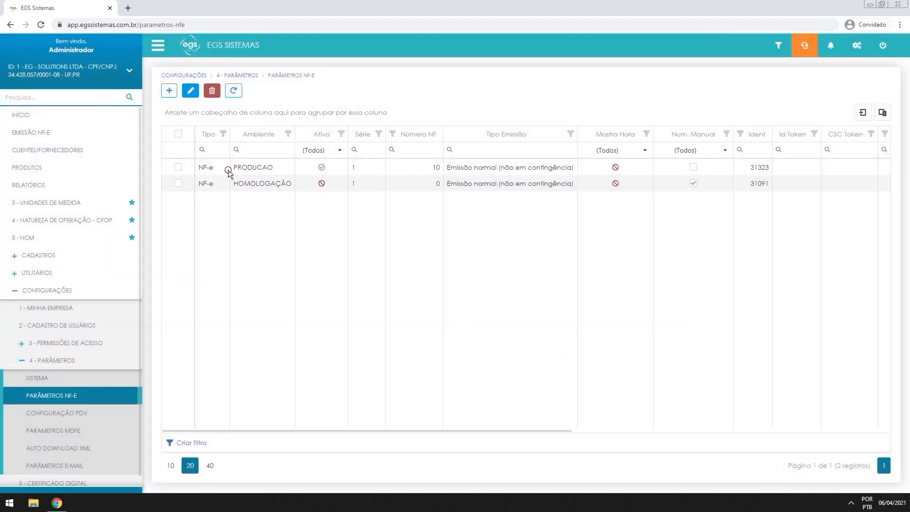
left_click(320, 168)
left_click(318, 185)
left_click(325, 187)
left_click(321, 184)
left_click(37, 136)
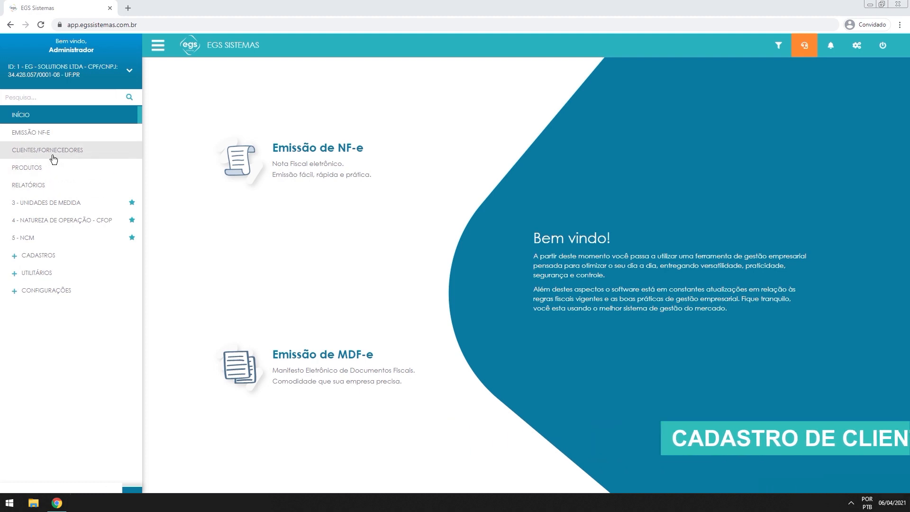
Open the CLIENTES/FORNECEDORES list, then open and cancel a new client registration
left_click(17, 156)
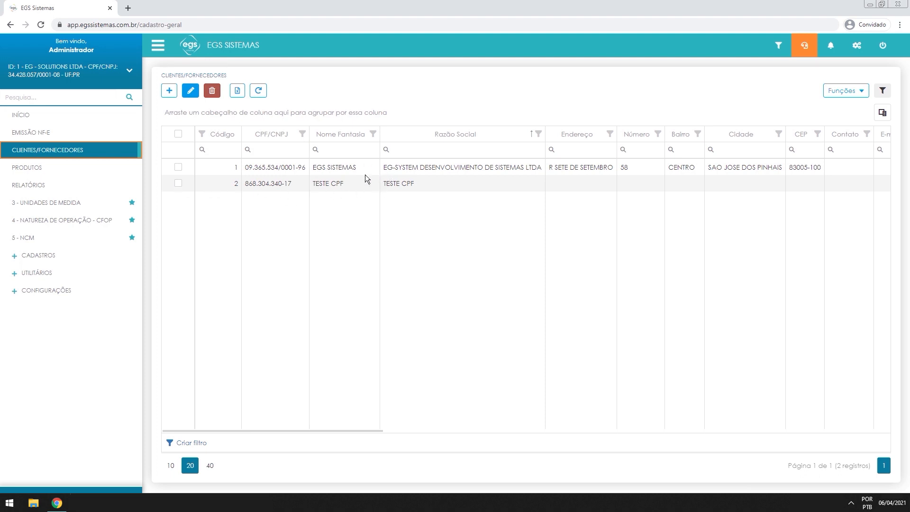
double_click(420, 187)
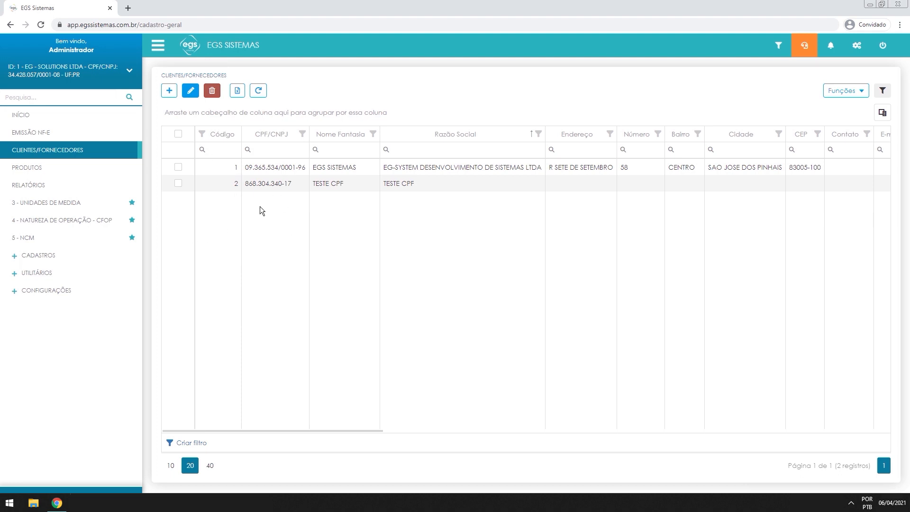
left_click(169, 91)
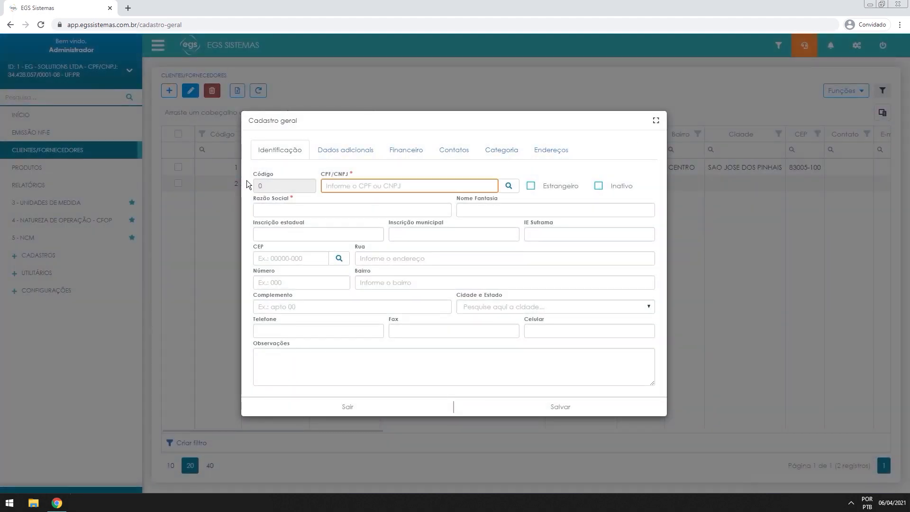
key("Escape")
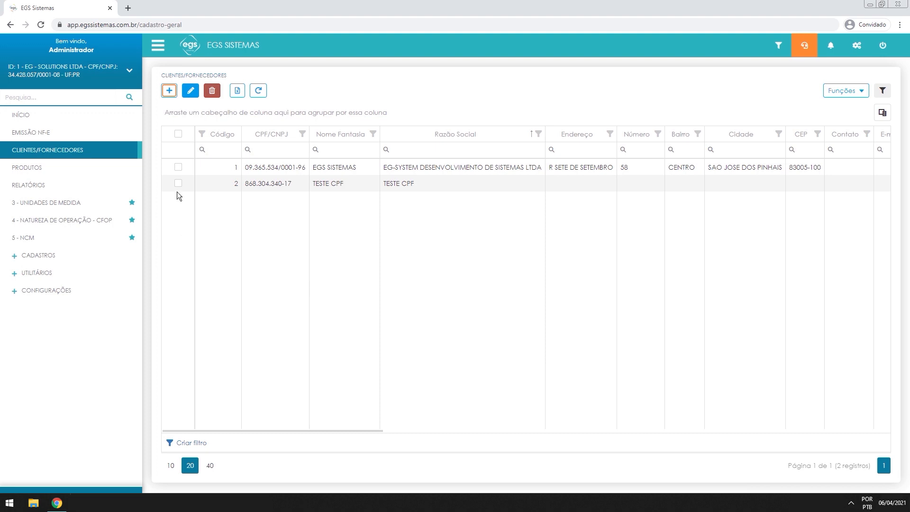
Select client 1, EGS SISTEMAS, and open it for editing
left_click_drag(248, 168, 293, 168)
left_click(294, 169)
left_click(178, 167)
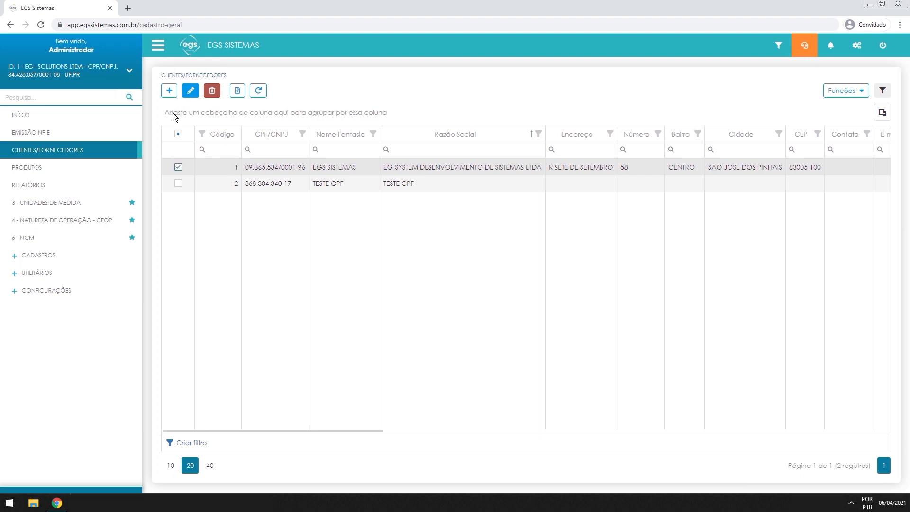
left_click(191, 91)
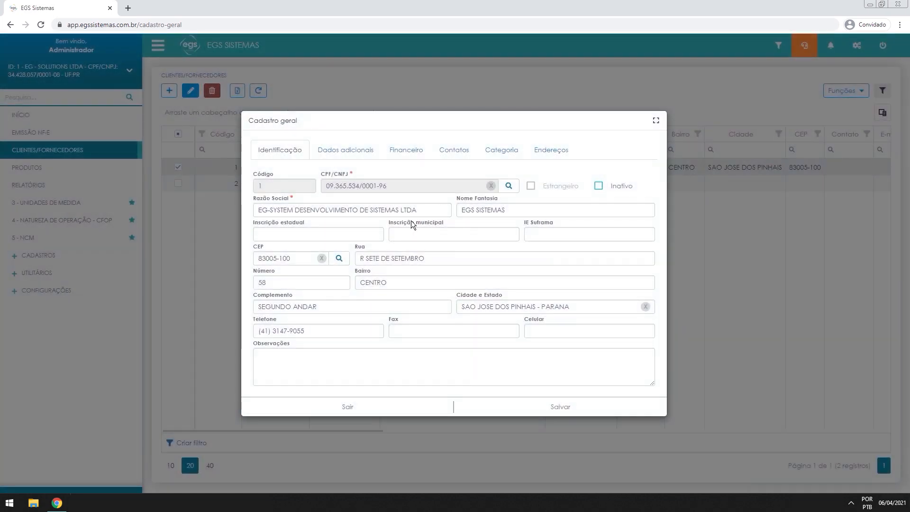
Review the EGS SISTEMAS Cadastro geral form, briefly highlighting its CNPJ field
left_click_drag(330, 185, 393, 186)
left_click(397, 184)
left_click(338, 174)
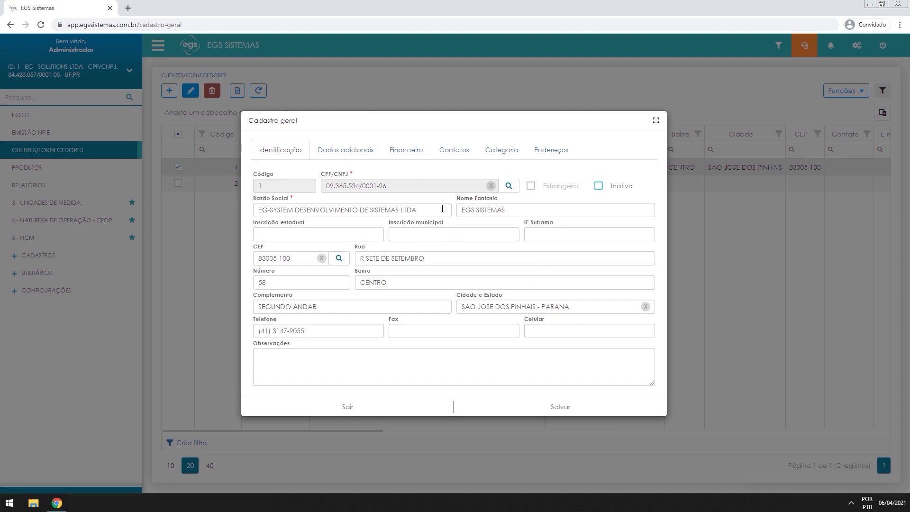
Tick and untick Inativo so the record stays active, then open Dados adicionais
left_click(598, 187)
left_click(600, 186)
left_click_drag(309, 223, 246, 223)
left_click(280, 223)
left_click(301, 233)
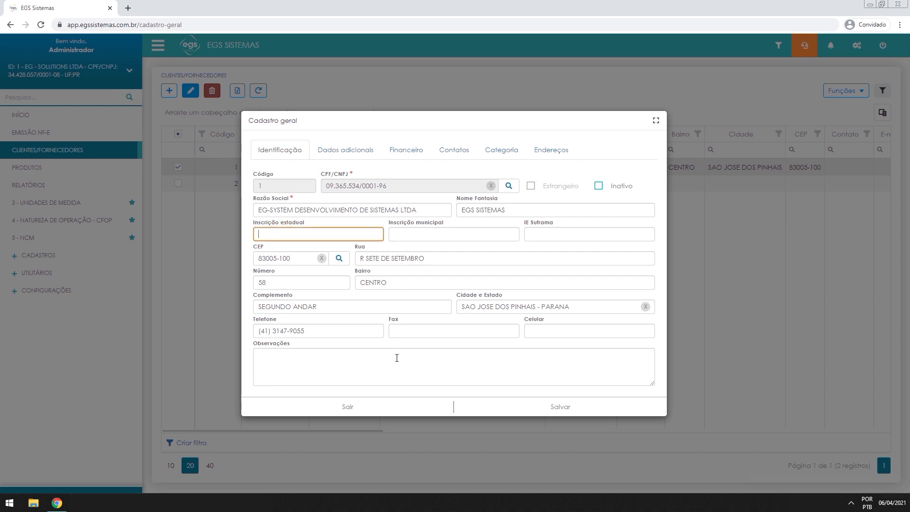
left_click(336, 151)
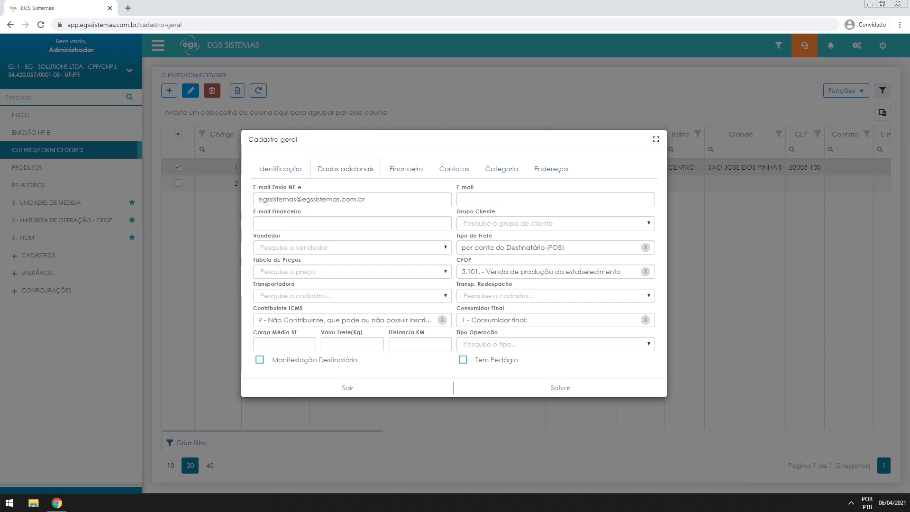
Inspect the Dados adicionais fields, including the NF-e sending and financial e-mail addresses
left_click_drag(258, 188, 298, 195)
left_click(311, 189)
left_click_drag(399, 201, 225, 205)
left_click(370, 185)
left_click(271, 220)
left_click(250, 210)
Switch to Identificação and back, check the empty Tipo Operação list, then view Financeiro
left_click(294, 166)
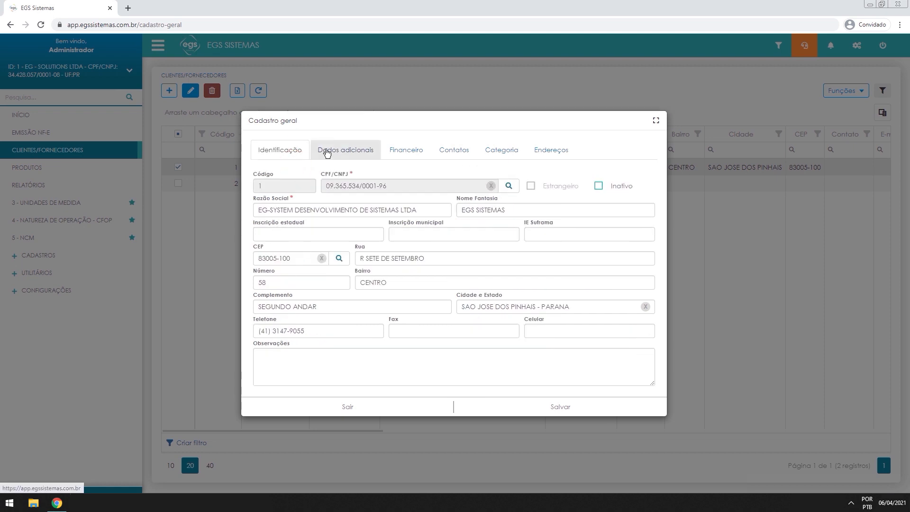
left_click(337, 169)
left_click(310, 309)
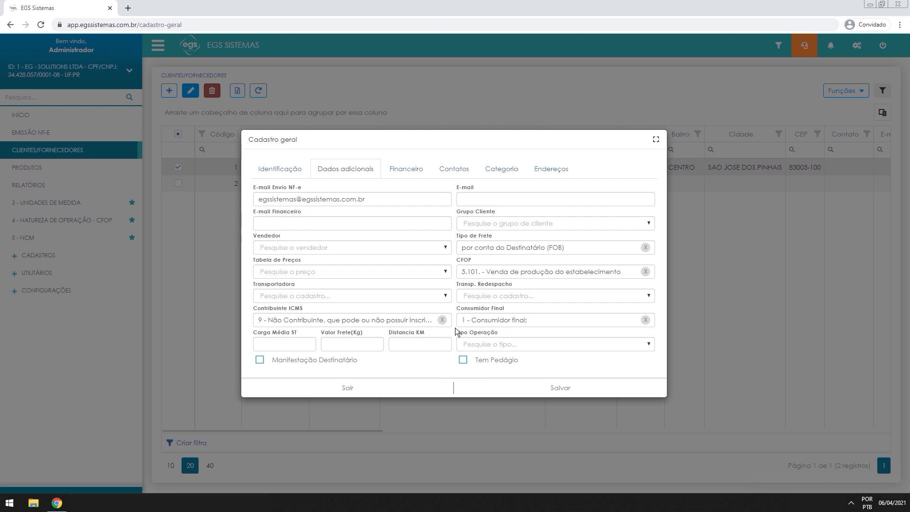
left_click(488, 344)
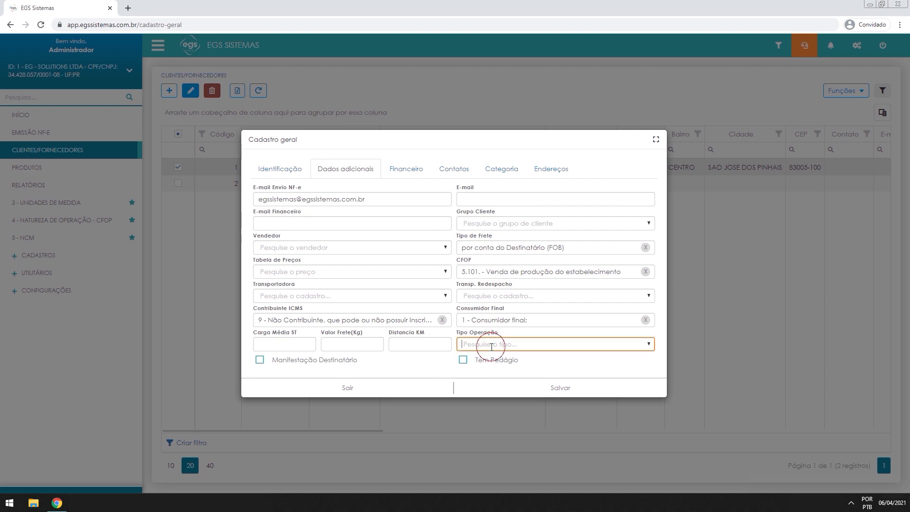
left_click(525, 349)
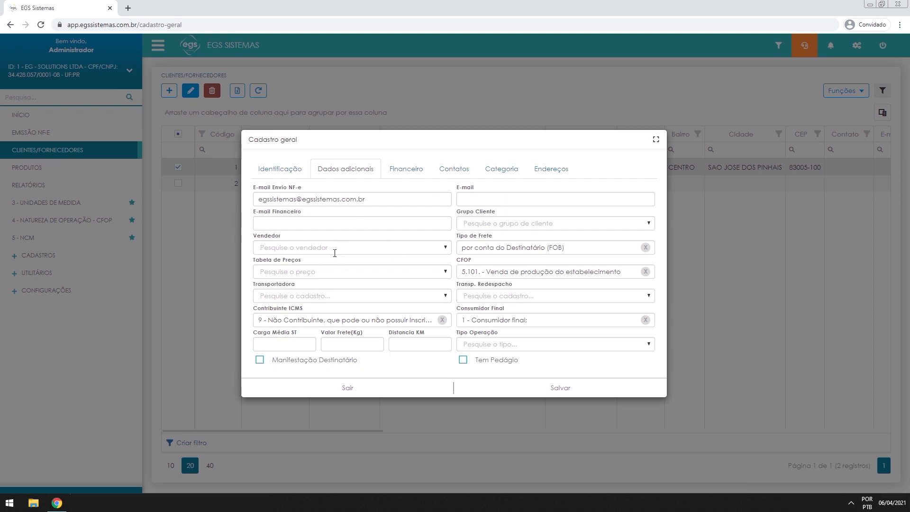
left_click(386, 176)
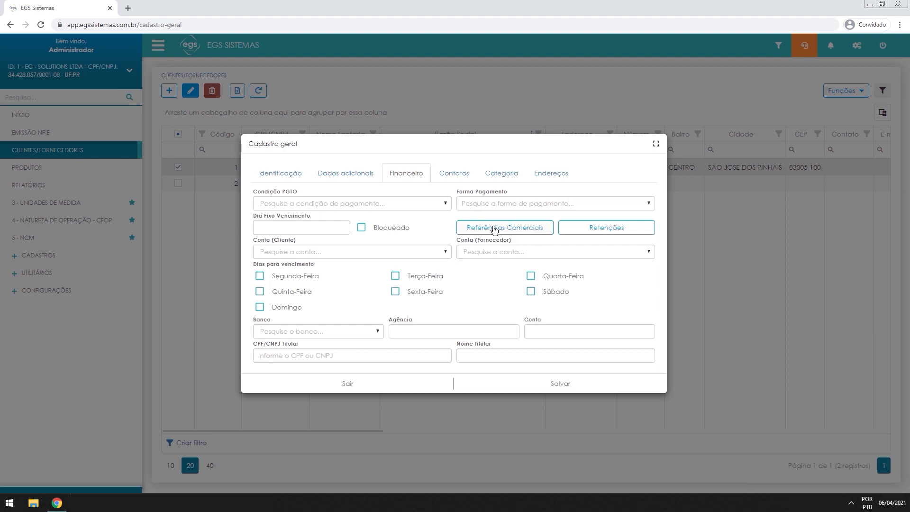
left_click(509, 251)
left_click(523, 251)
left_click(294, 331)
left_click(286, 330)
In Contatos, start a new contact, then close its form without saving
left_click(447, 178)
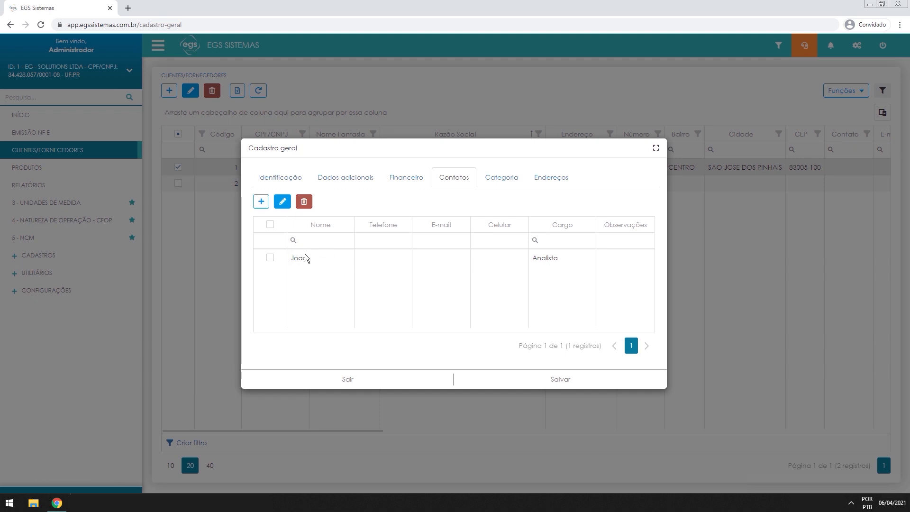
left_click(261, 201)
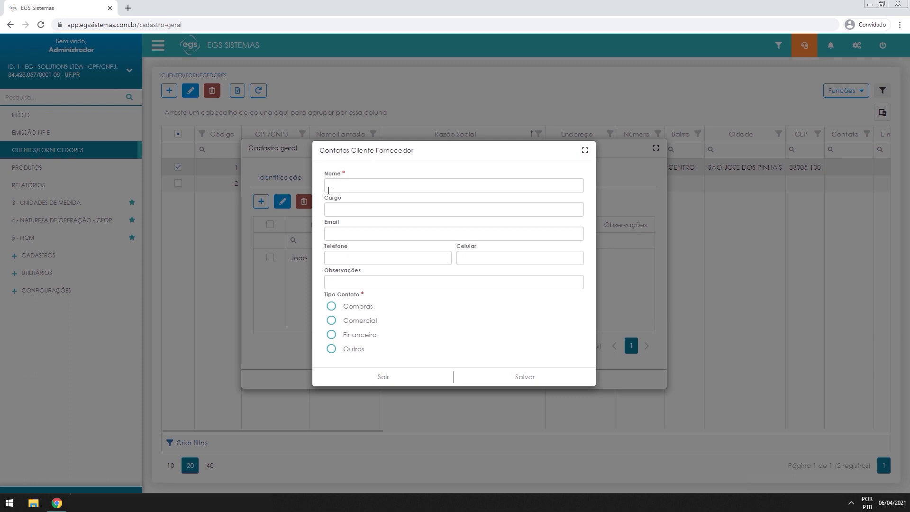
left_click(367, 189)
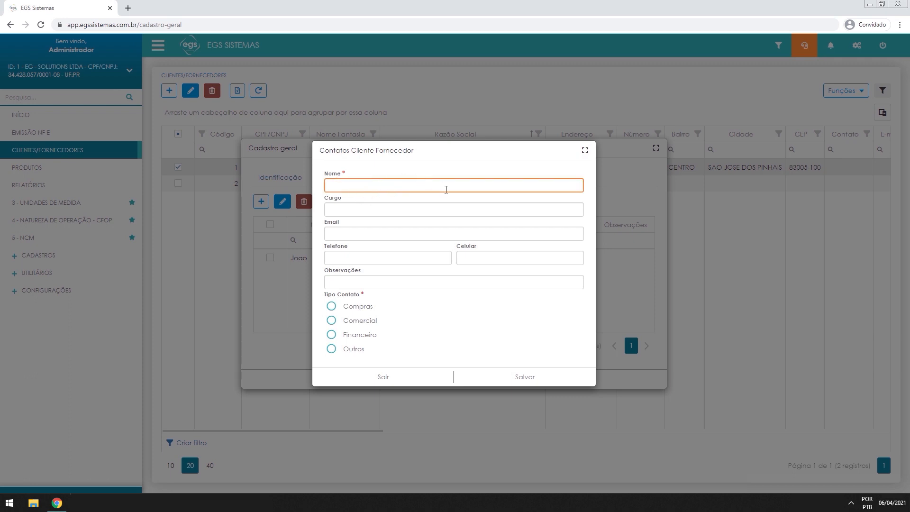
key("Tab")
left_click(372, 234)
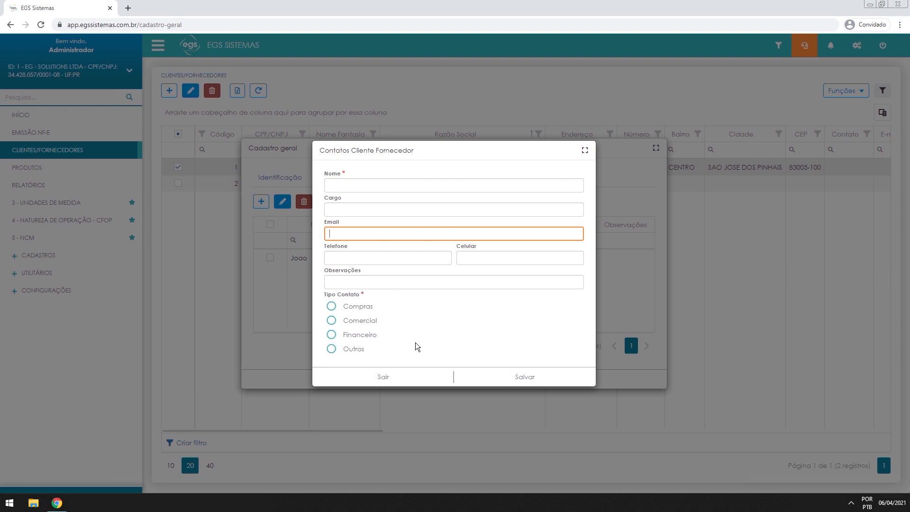
left_click(377, 374)
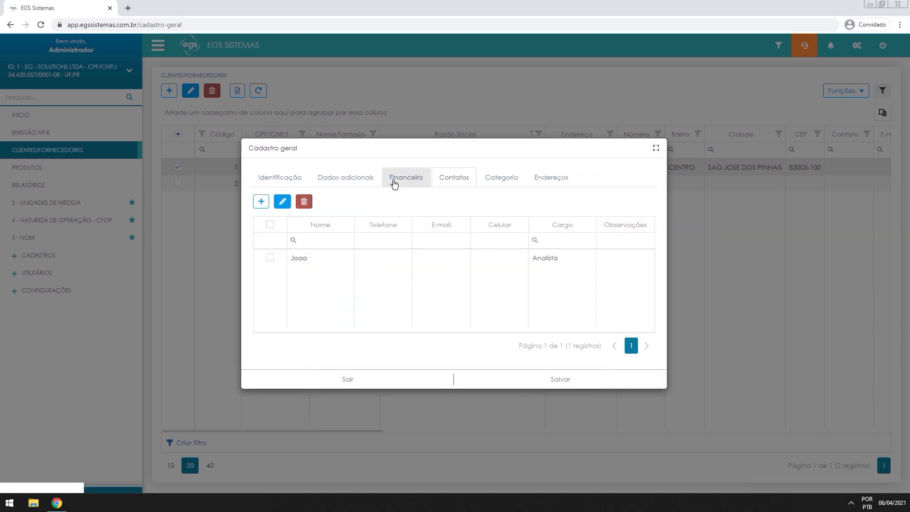
Switch to Identificação and back to Contatos, then bring up the Categoria tab
left_click(287, 177)
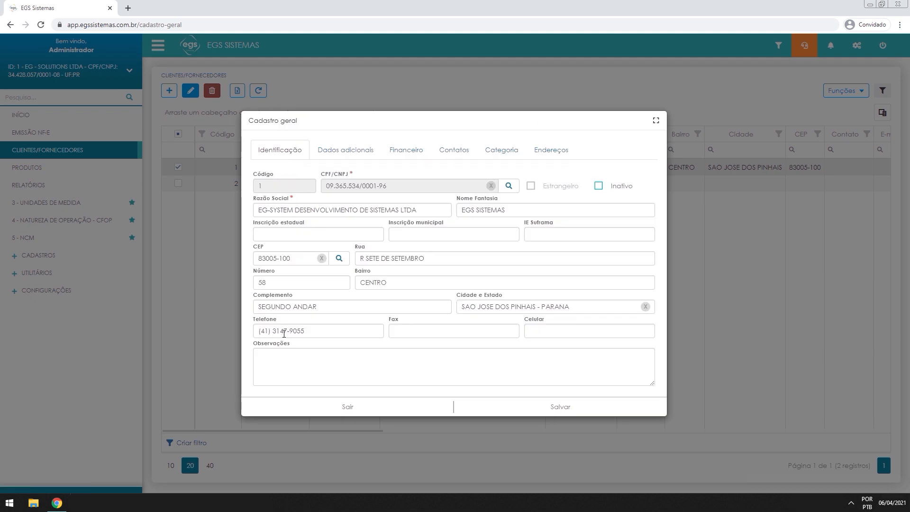
left_click(450, 155)
left_click(534, 273)
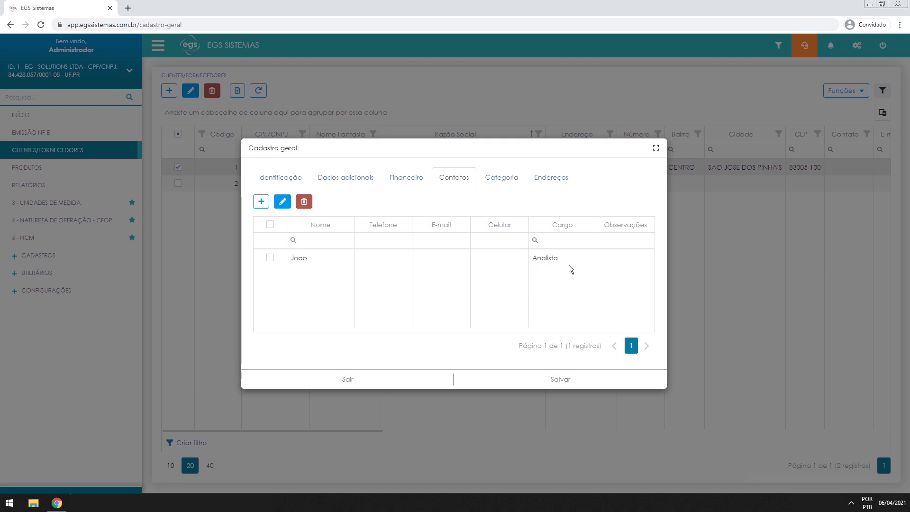
left_click(488, 175)
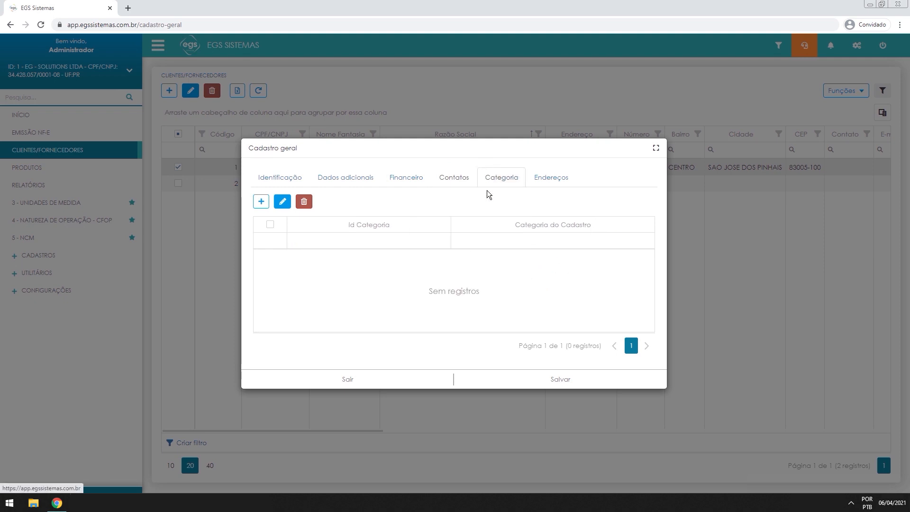
Try adding a category twice, find the category list empty, and cancel both times
left_click(261, 201)
left_click(367, 268)
left_click(386, 266)
left_click(377, 292)
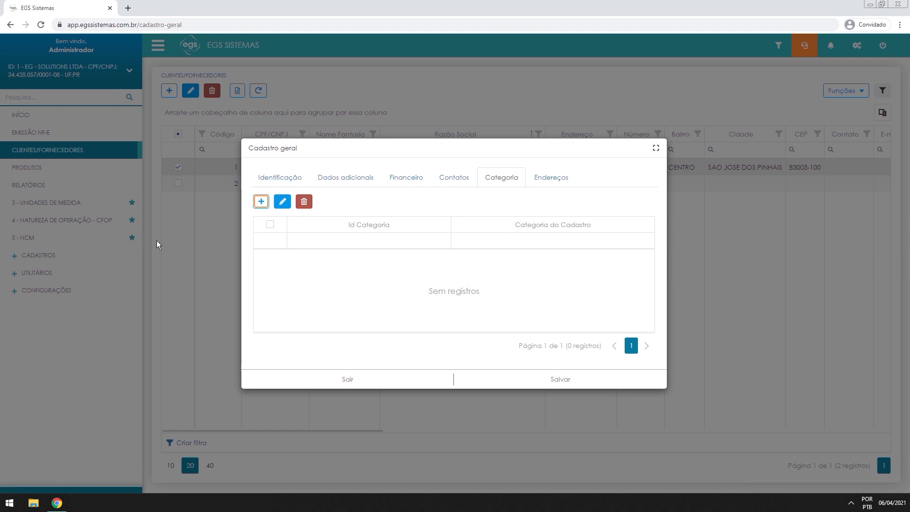
left_click(261, 201)
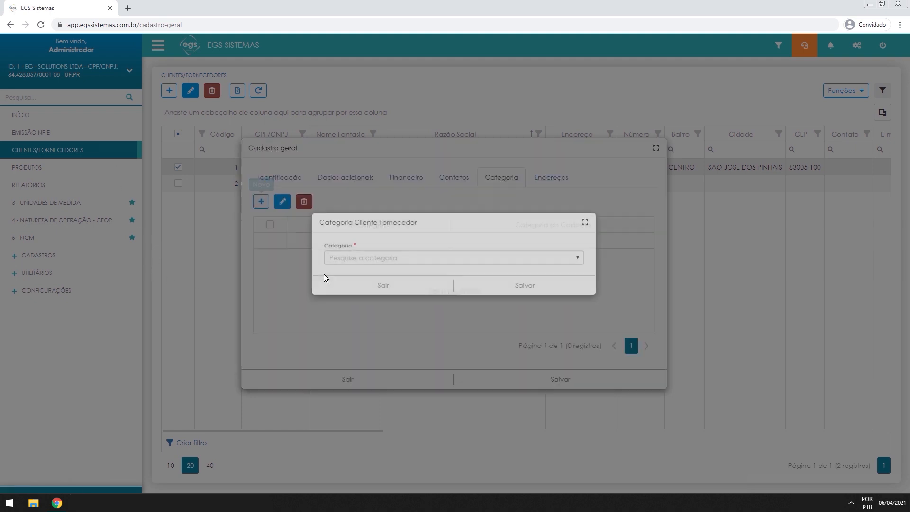
left_click(355, 267)
left_click(390, 268)
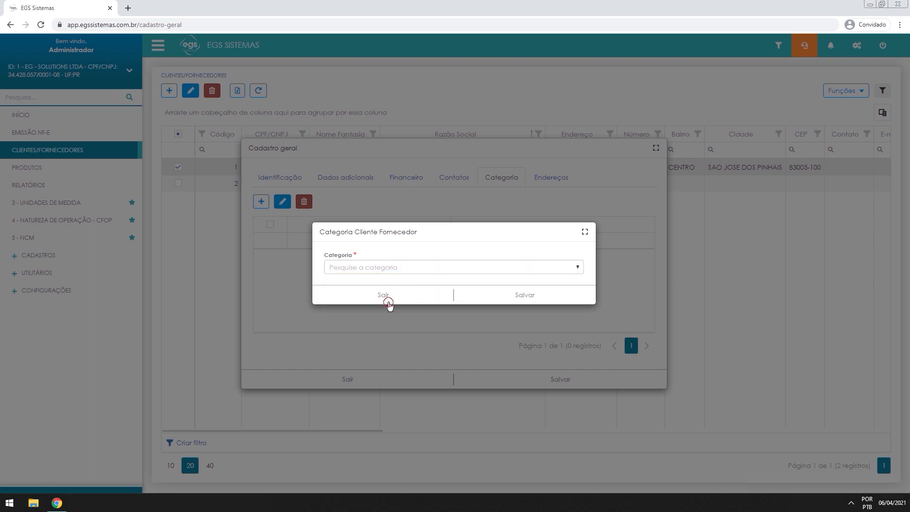
left_click(386, 299)
Click into the Id Categoria filter, then bring up the Endereços tab
left_click(299, 246)
left_click(575, 261)
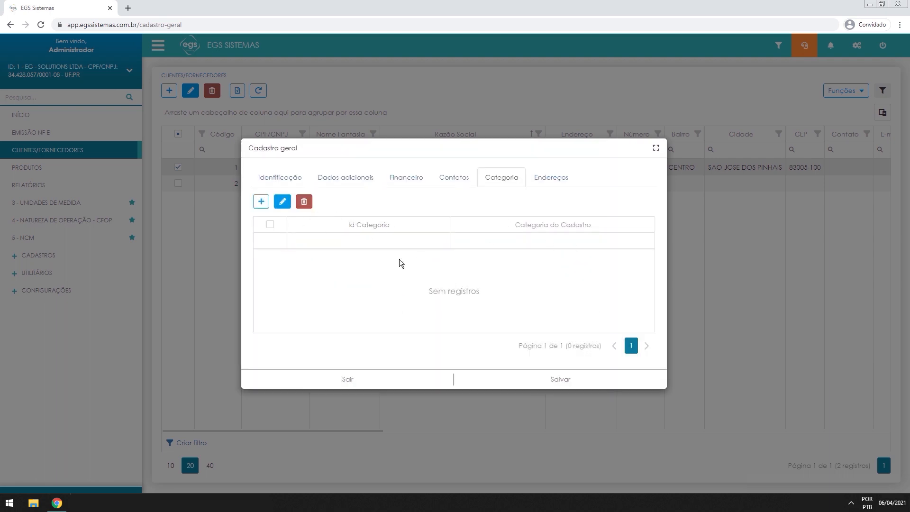
left_click(544, 184)
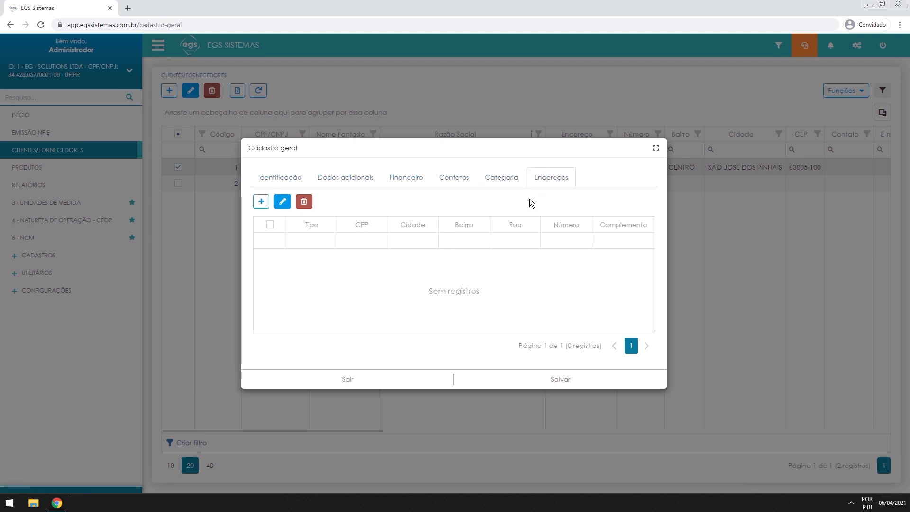
Start a new address, try its billing, delivery and other type options, then discard it
left_click(290, 186)
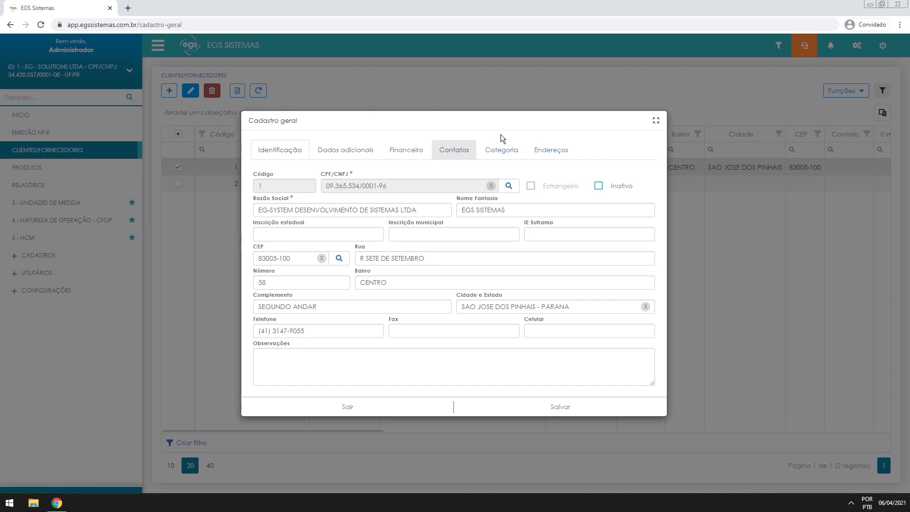
left_click(562, 152)
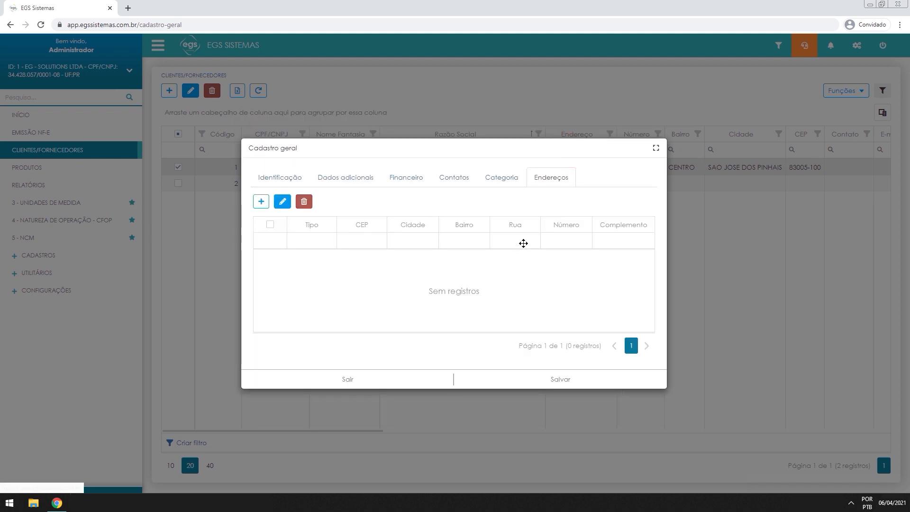
left_click(261, 201)
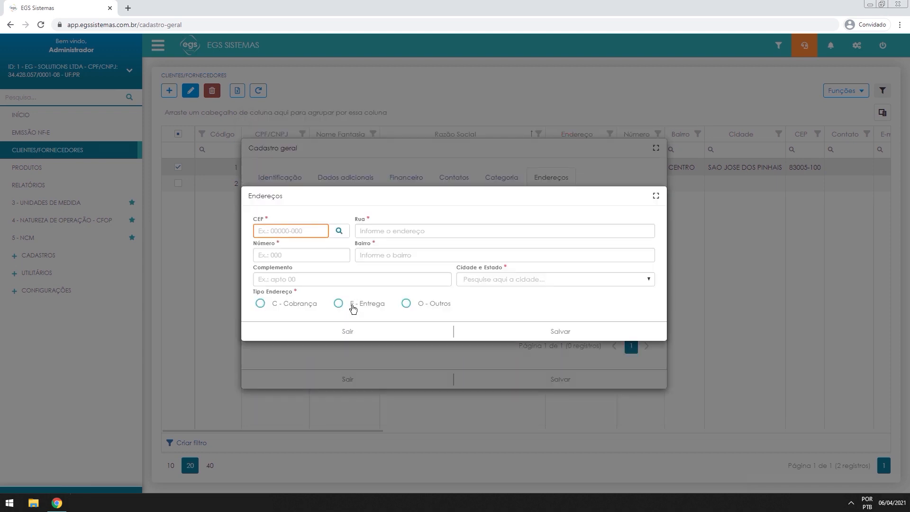
left_click(286, 233)
left_click(426, 229)
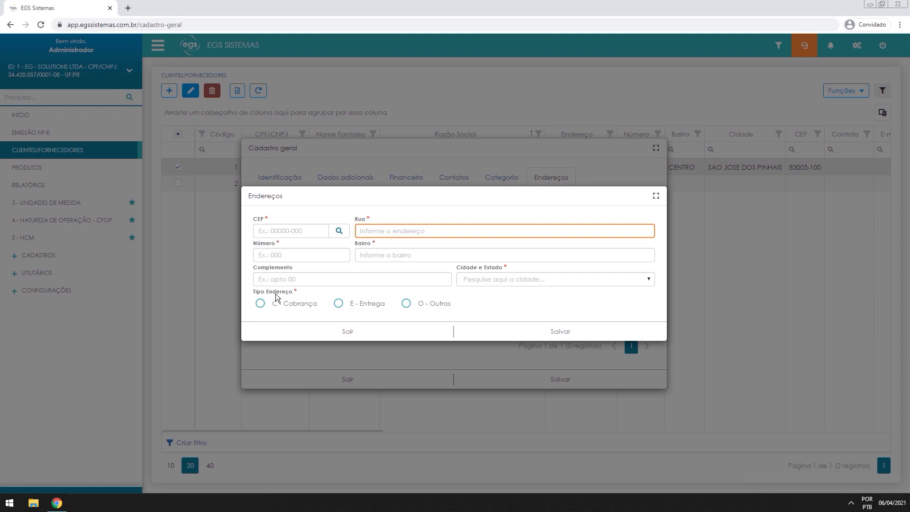
left_click(304, 304)
left_click(358, 303)
left_click(443, 303)
left_click(347, 332)
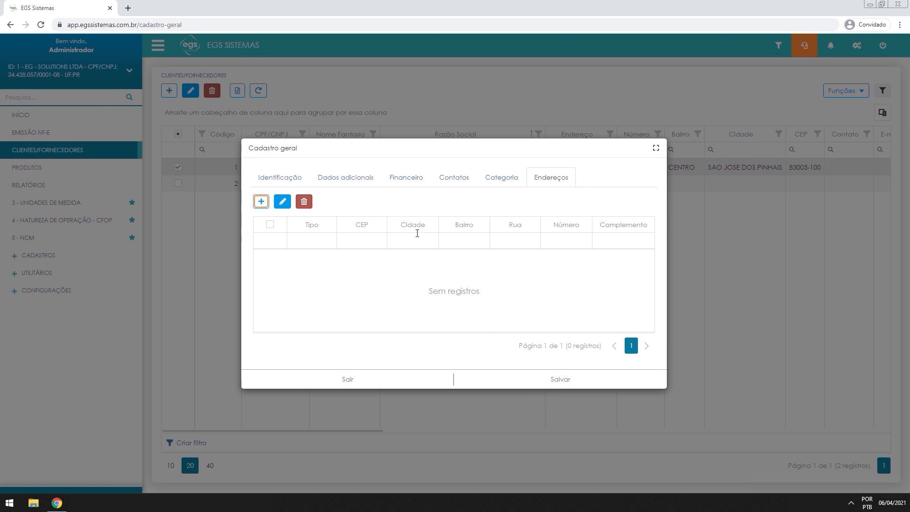
Cycle through the record's tabs back to Identificação, then save and close the client record
left_click(502, 184)
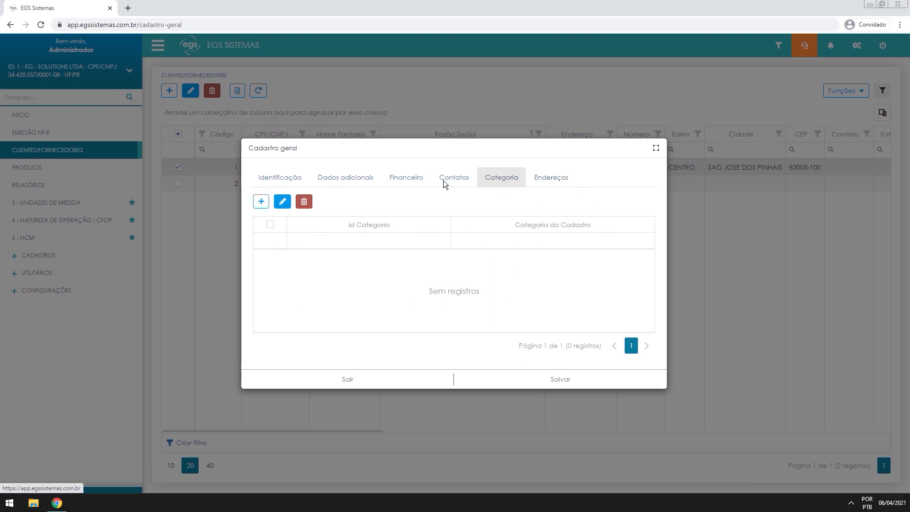
left_click(451, 180)
left_click(411, 180)
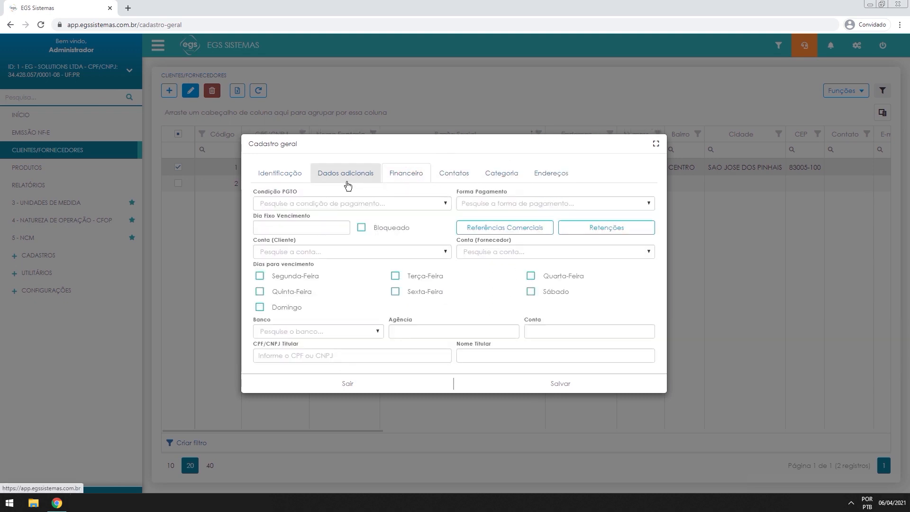
left_click(347, 176)
left_click(289, 177)
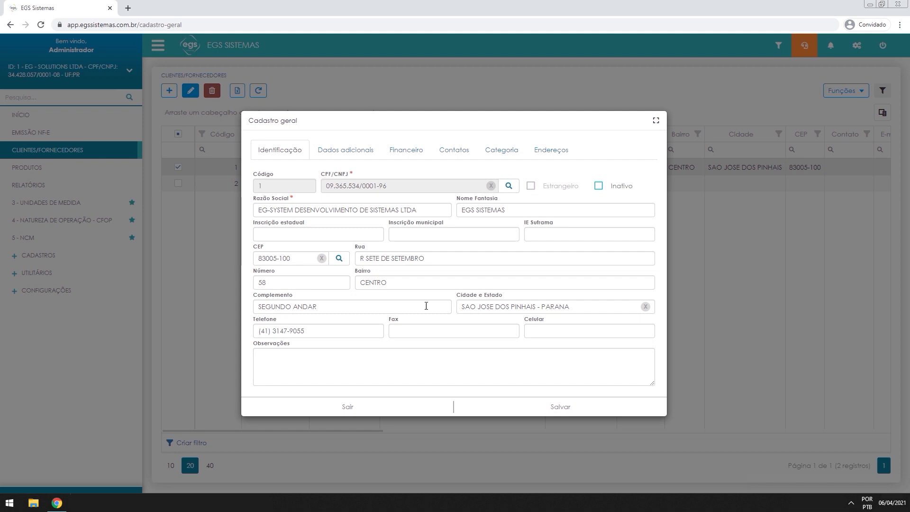
left_click(353, 150)
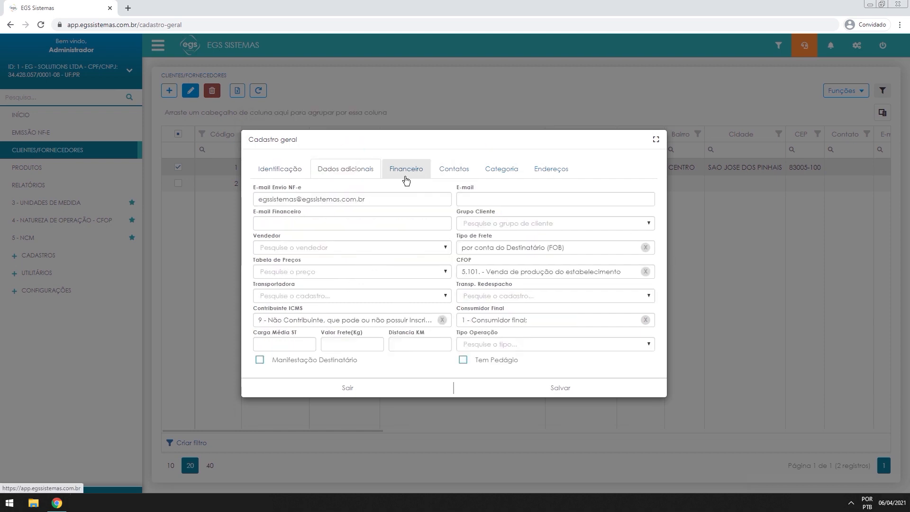
left_click(280, 169)
left_click(560, 407)
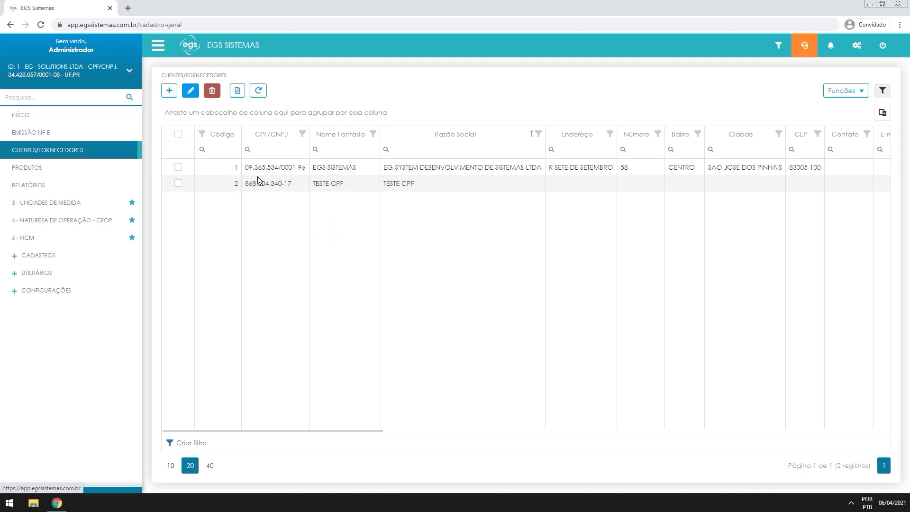
Open the TESTE CPF record for editing and review its Dados Pessoais details
left_click(178, 183)
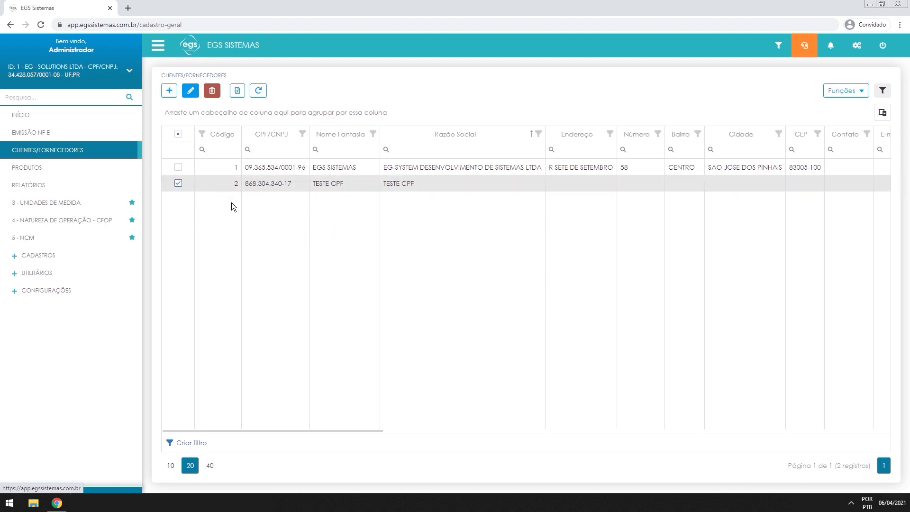
left_click(190, 90)
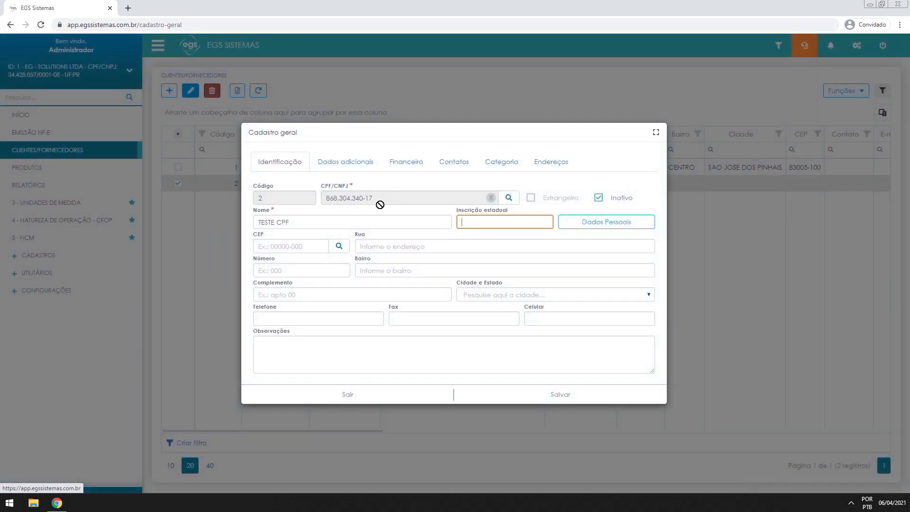
left_click_drag(246, 210, 295, 210)
left_click(295, 209)
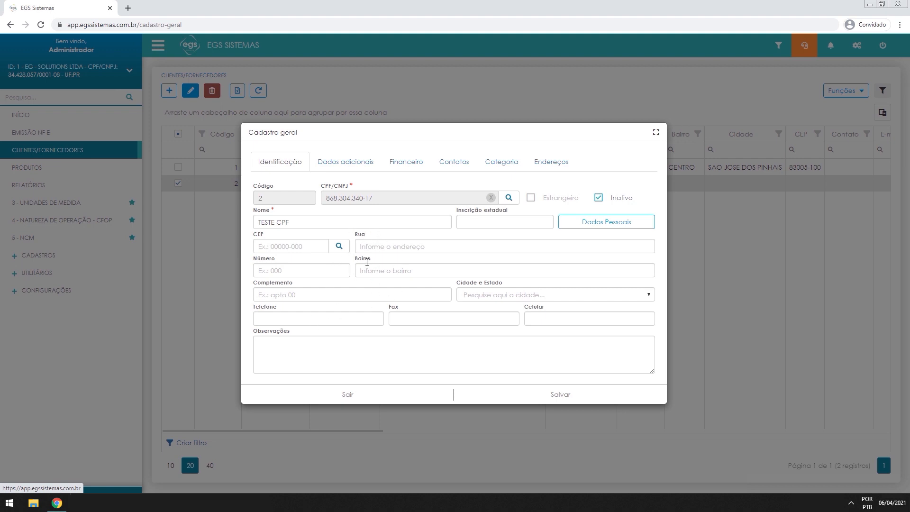
left_click(590, 224)
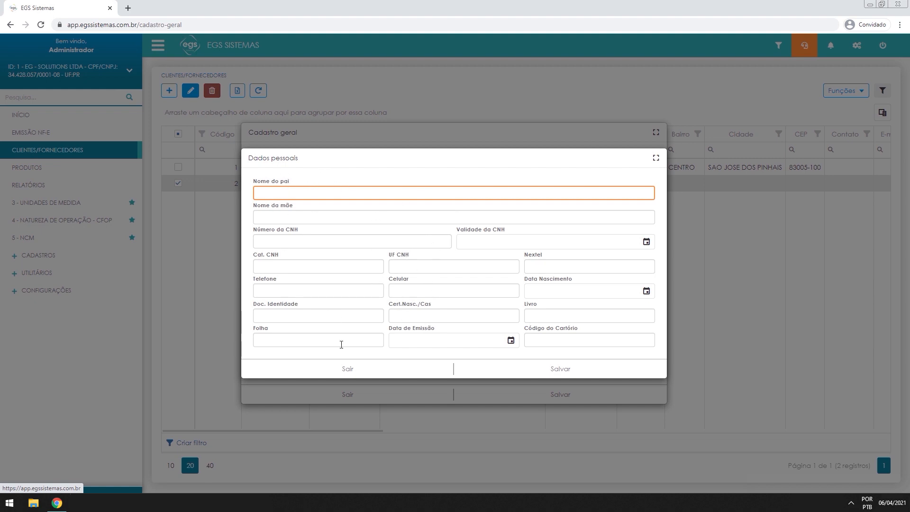
left_click(395, 372)
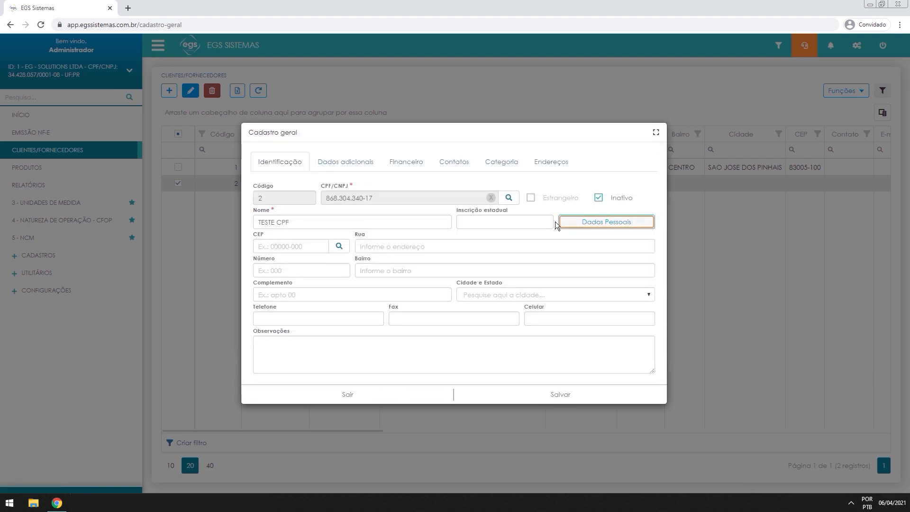
Browse the TESTE CPF record's remaining tabs, then close it without saving
left_click(361, 166)
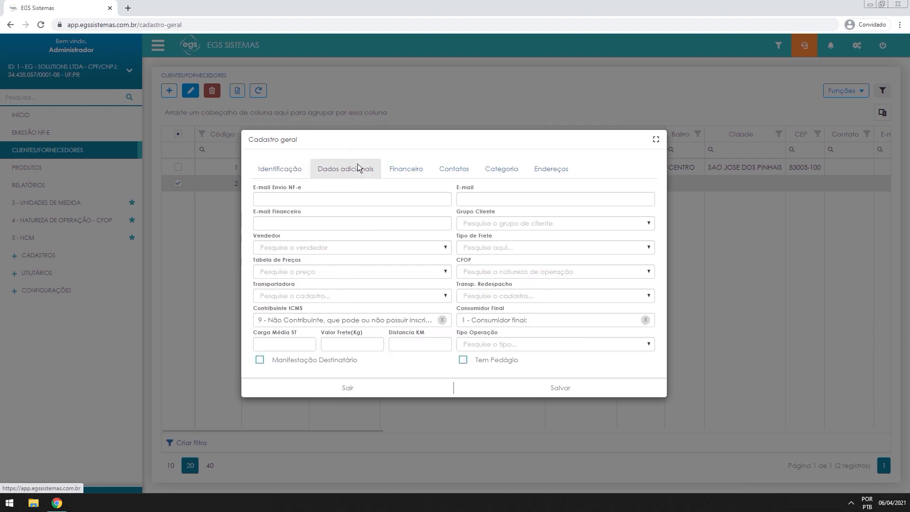
left_click(409, 169)
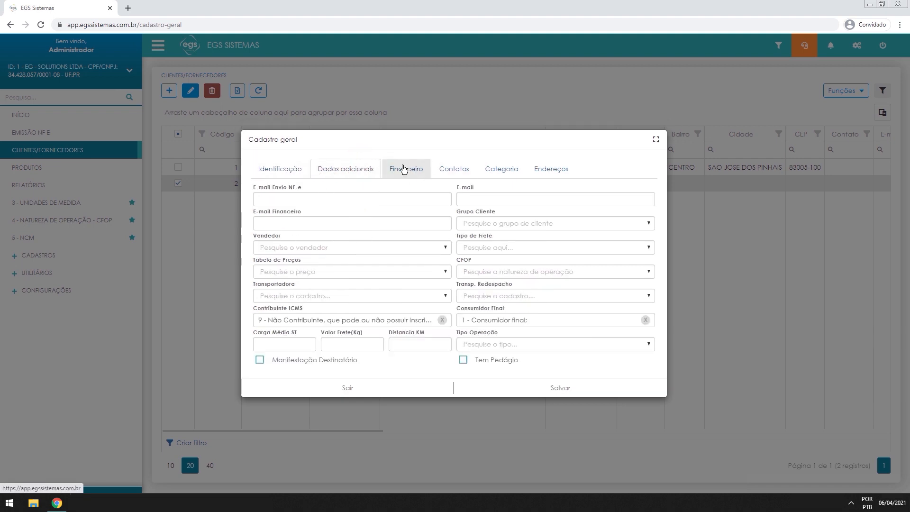
left_click(455, 173)
left_click(502, 174)
left_click(549, 184)
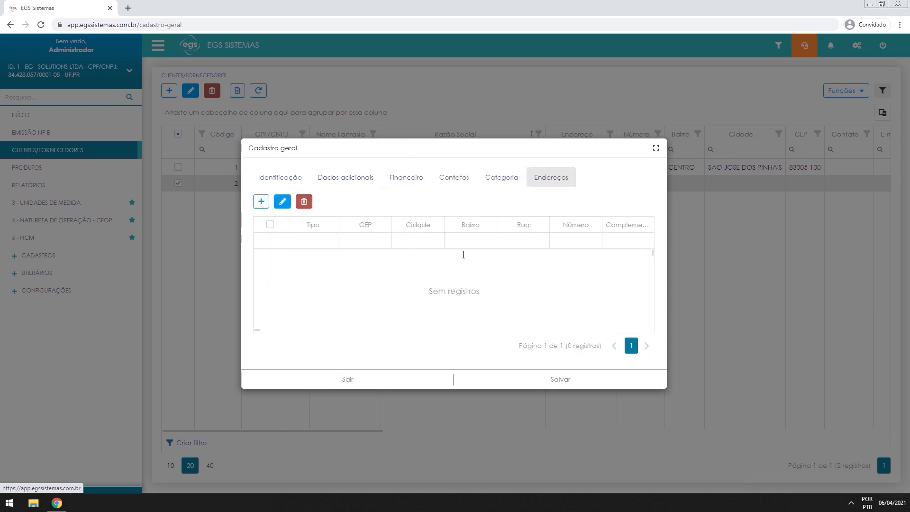
left_click(393, 380)
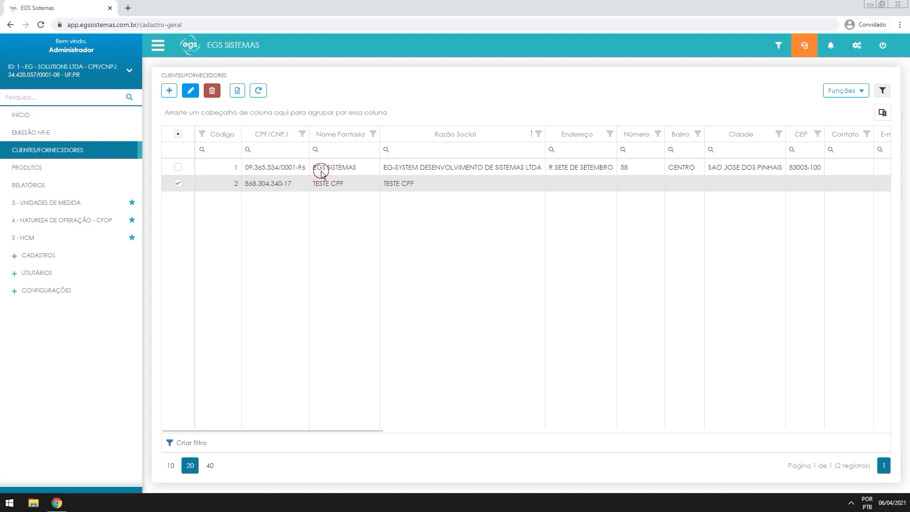
left_click(171, 187)
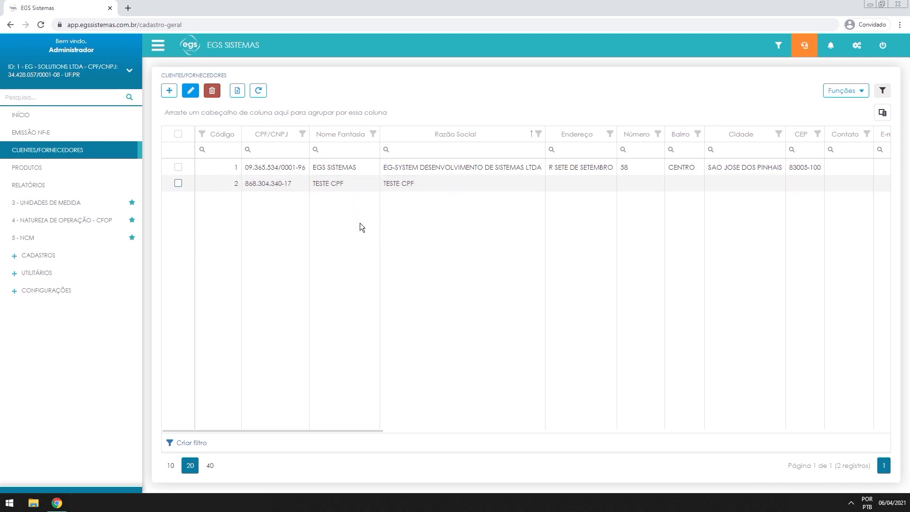
Open the EGS SISTEMAS record for editing, then close it without saving
left_click(239, 175)
left_click(177, 171)
left_click(190, 90)
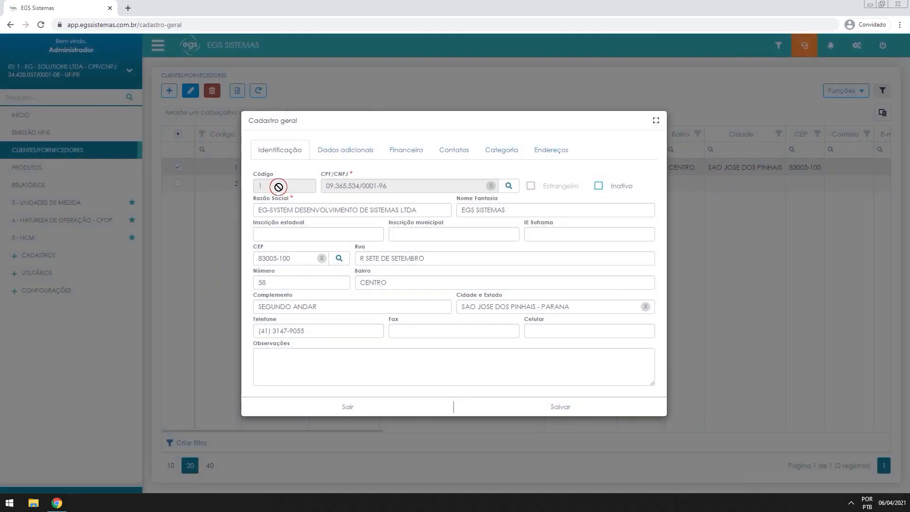
double_click(279, 187)
left_click(304, 191)
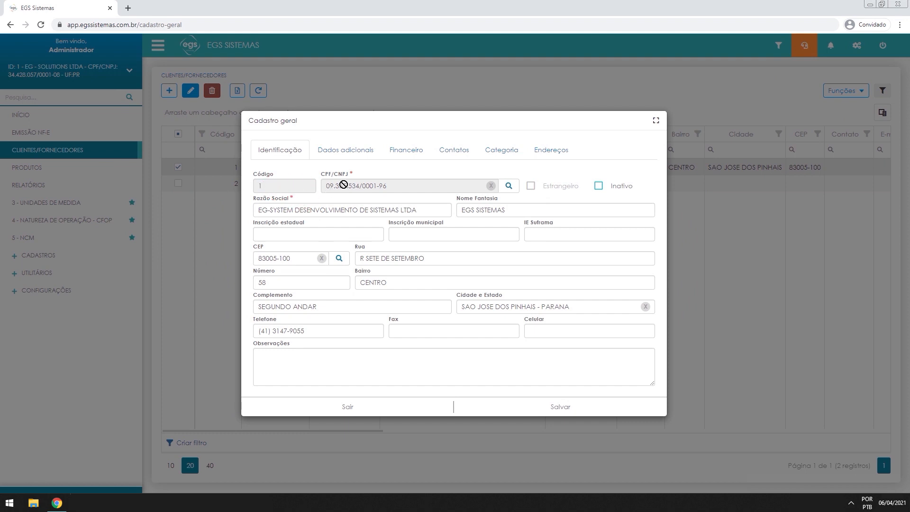
left_click(361, 406)
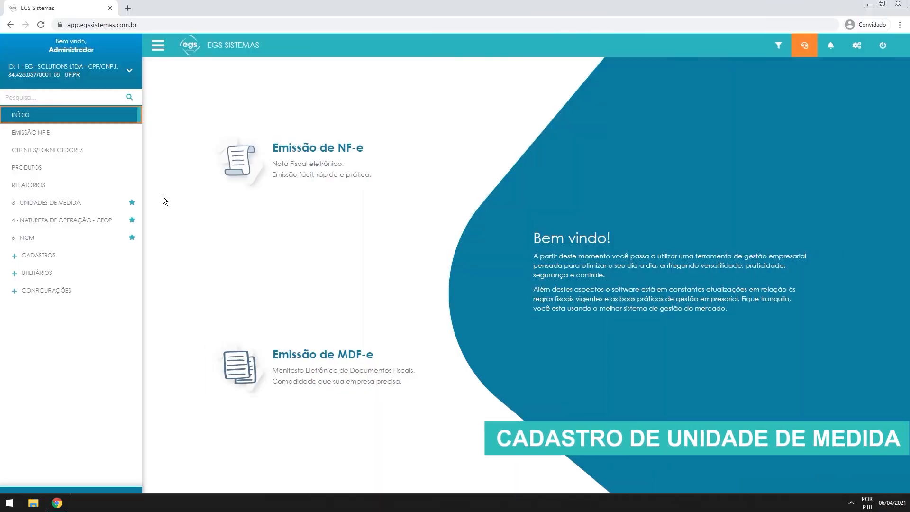
Open the 3 - UNIDADES DE MEDIDA list
left_click(26, 210)
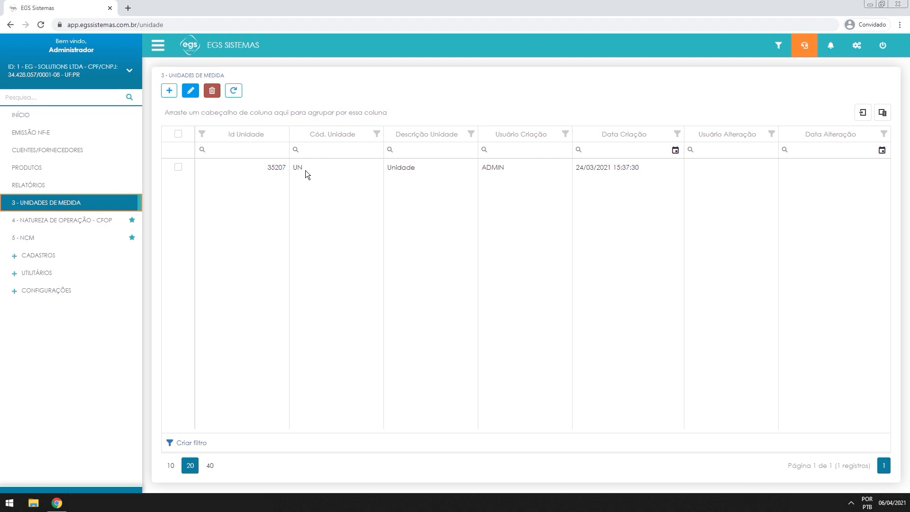
left_click_drag(308, 169, 434, 164)
left_click(439, 170)
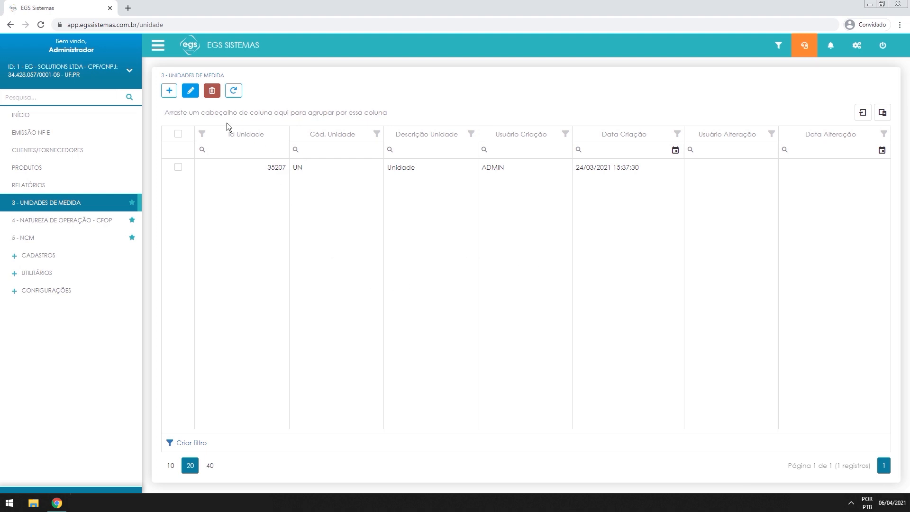
Create unit code MT with description METROS and save it
left_click(167, 94)
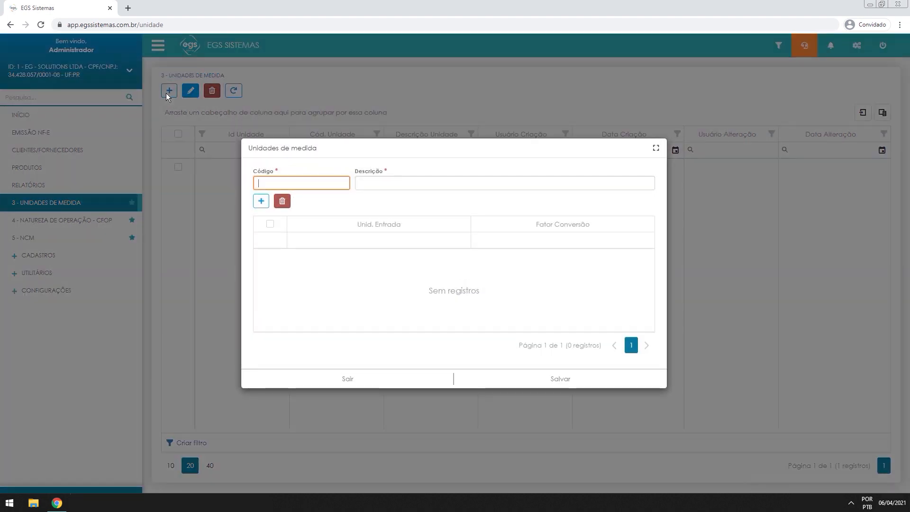
type("MT")
key("Tab")
type("METROS")
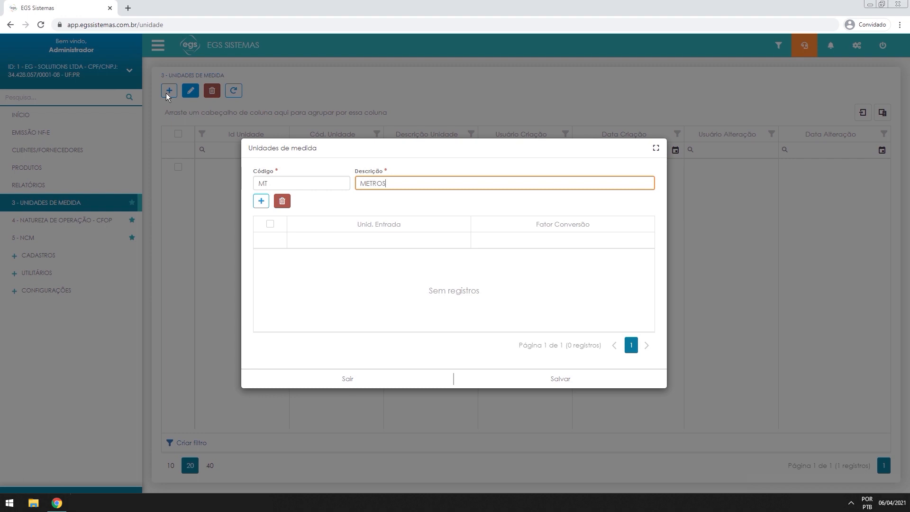
key("Tab")
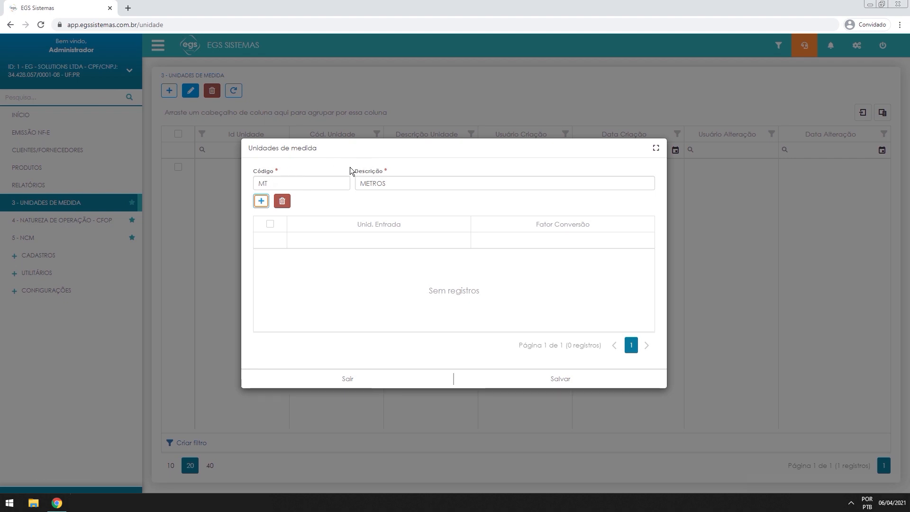
left_click(545, 384)
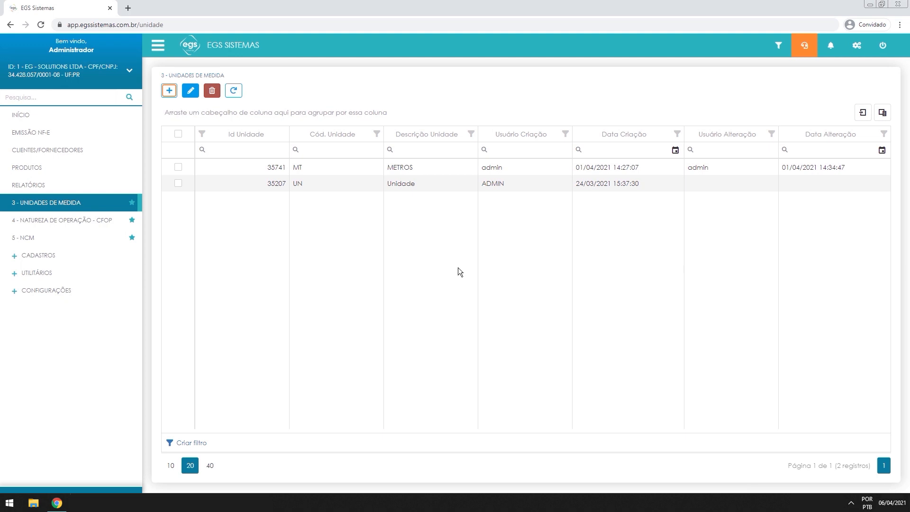
Add input unit CM with conversion factor 100 to METROS and save the unit
left_click(179, 169)
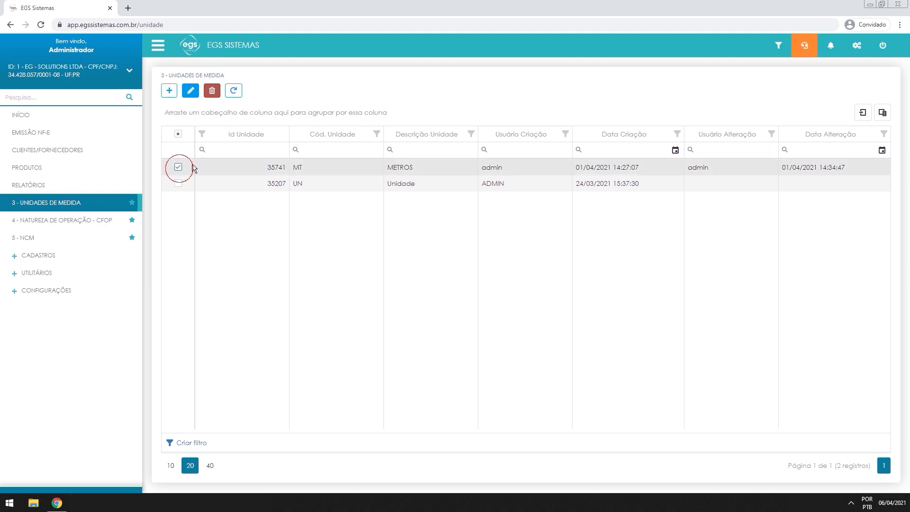
left_click(190, 93)
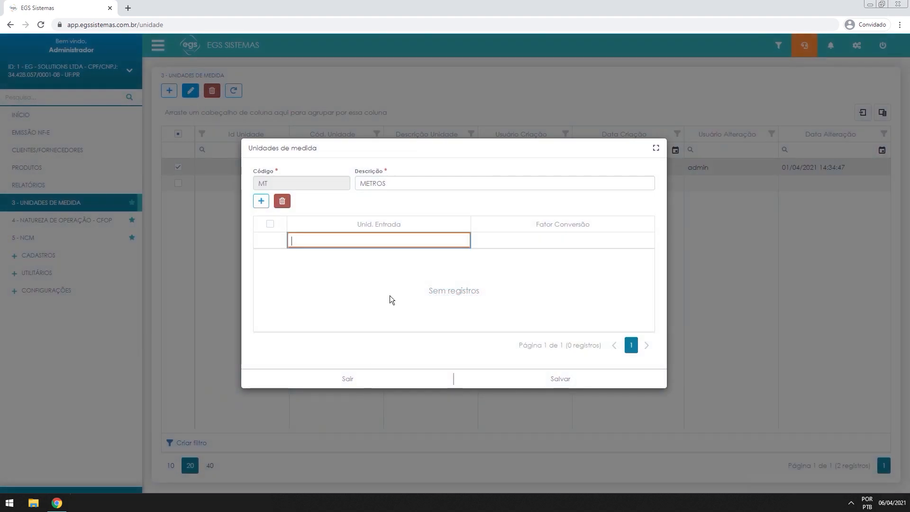
left_click(260, 205)
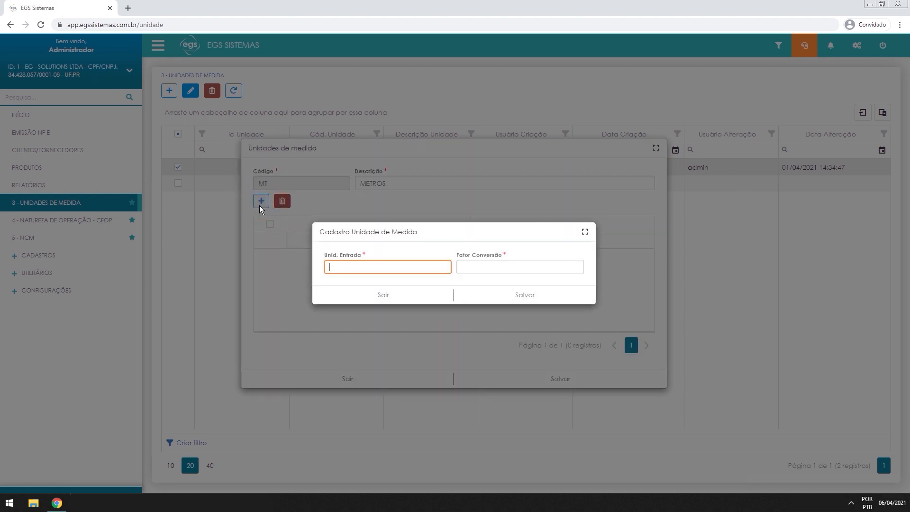
type("CM")
key("Tab")
type("100")
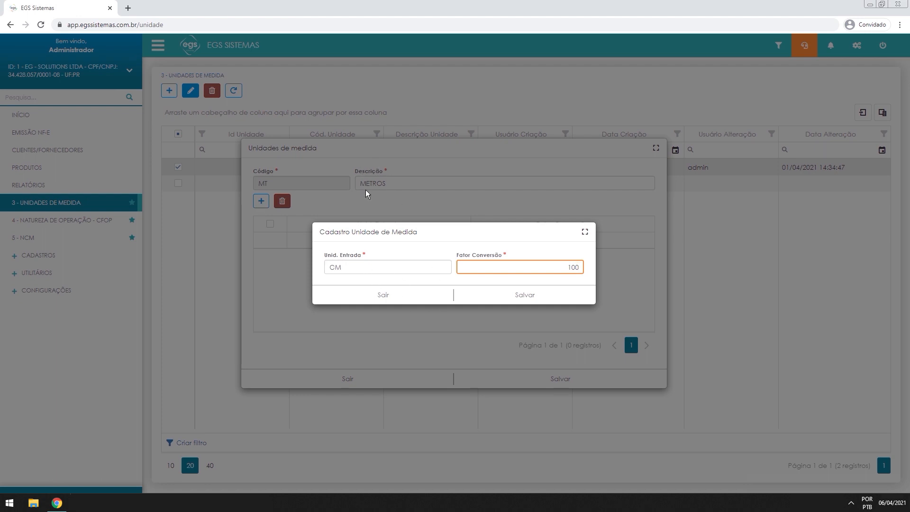
left_click(519, 295)
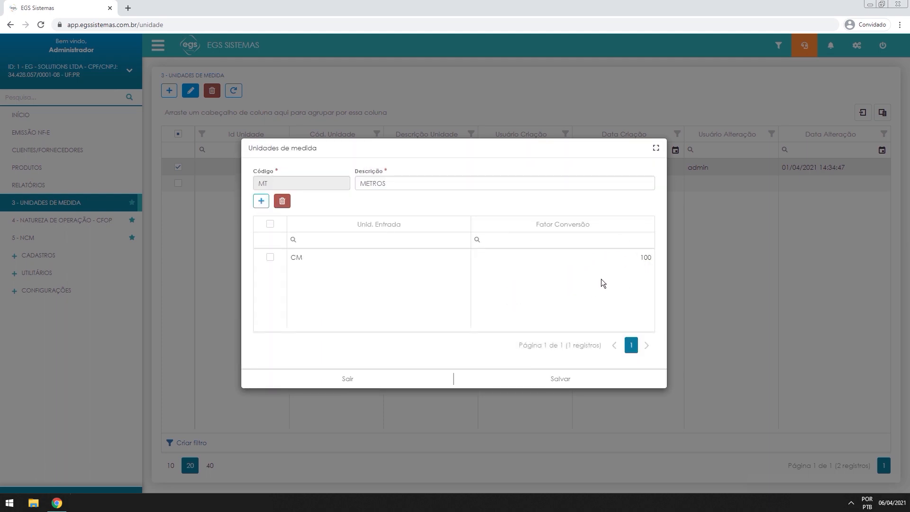
left_click(619, 256)
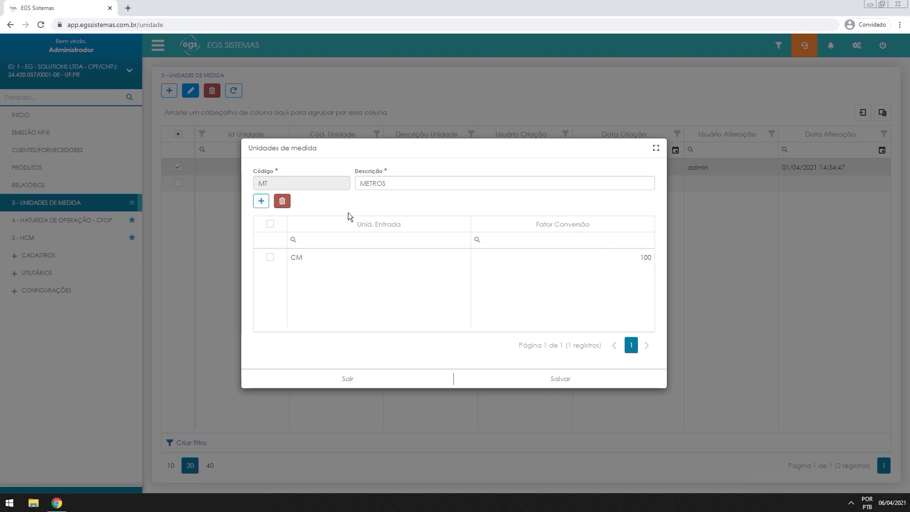
left_click(534, 382)
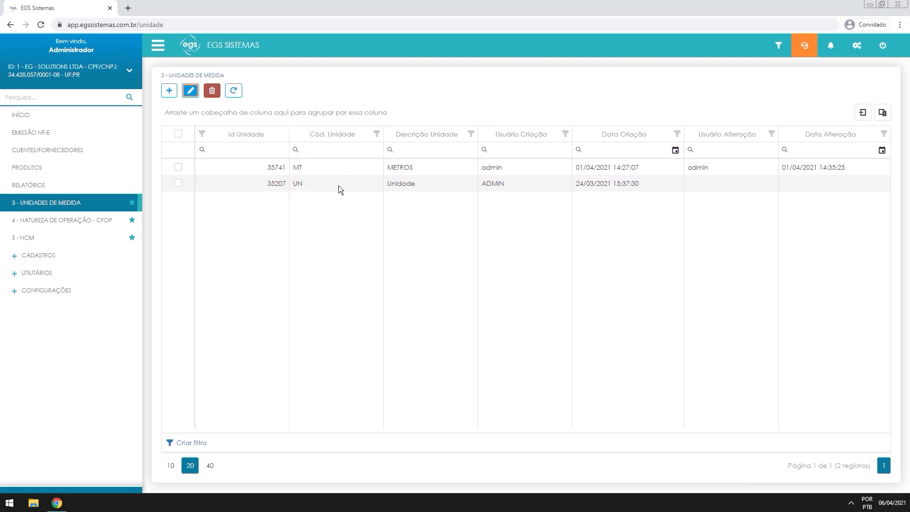
Open the UN unit, start and cancel a conversion, then close it unchanged
left_click(186, 187)
left_click(190, 90)
left_click(268, 201)
left_click(261, 201)
left_click(406, 298)
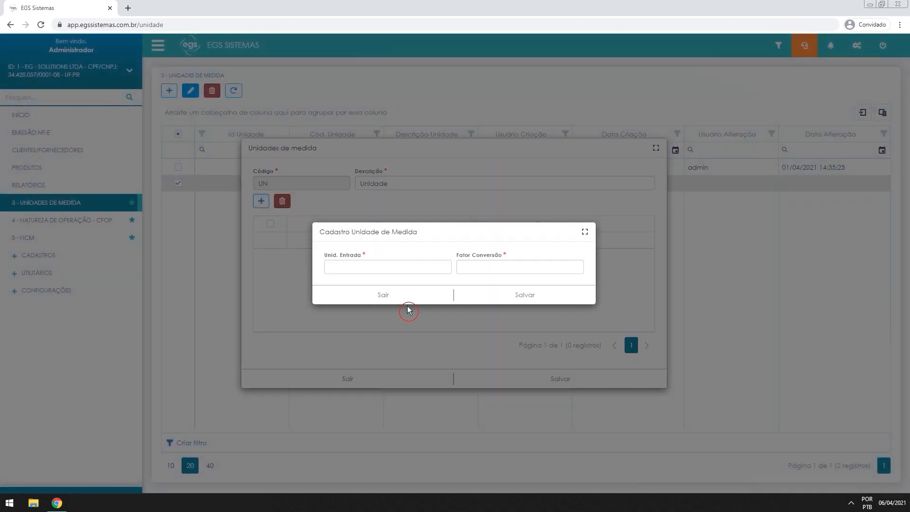
left_click(383, 370)
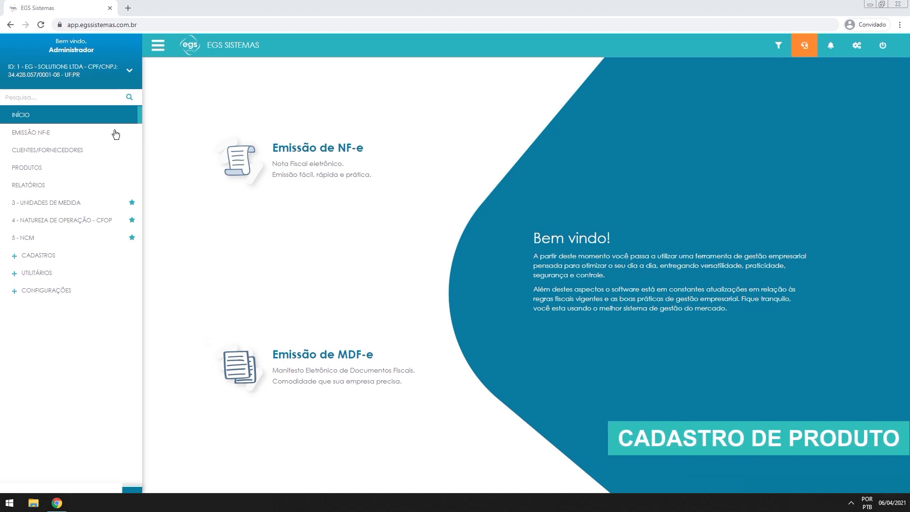
From the Produtos list, start registering a new product
left_click(23, 171)
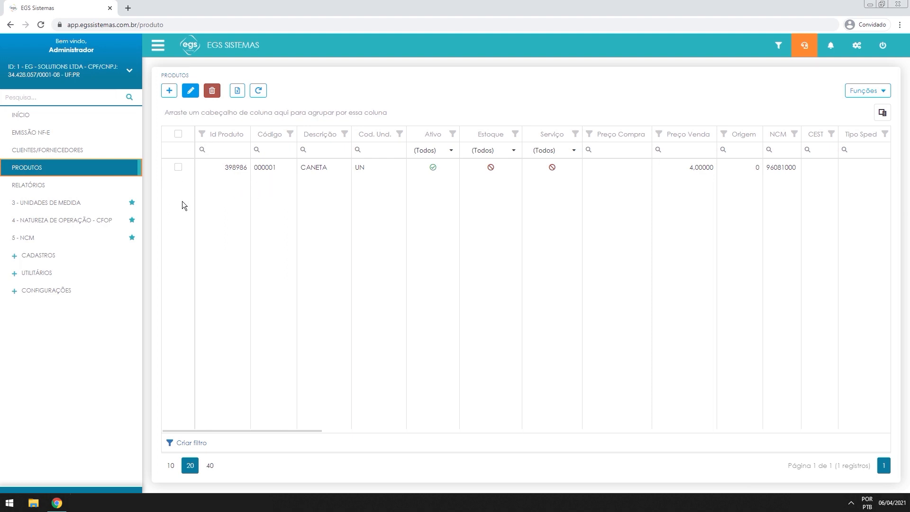
left_click(167, 91)
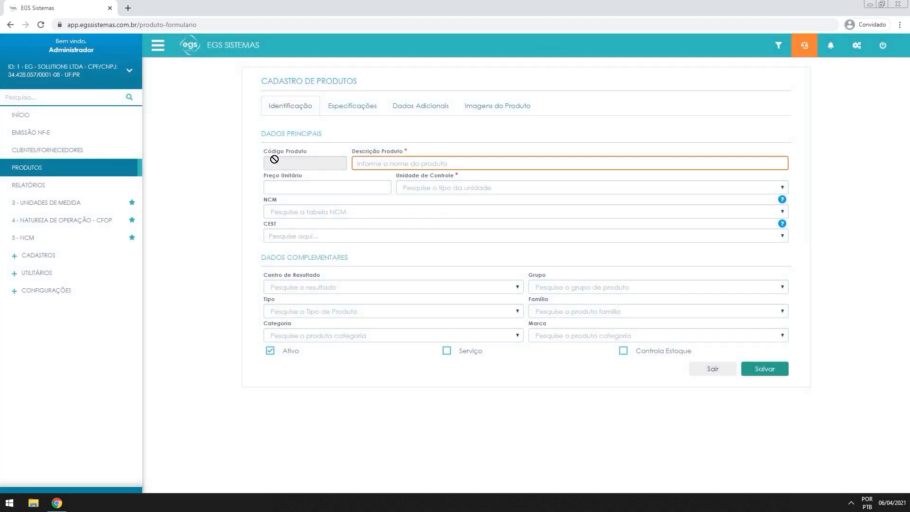
left_click(271, 163)
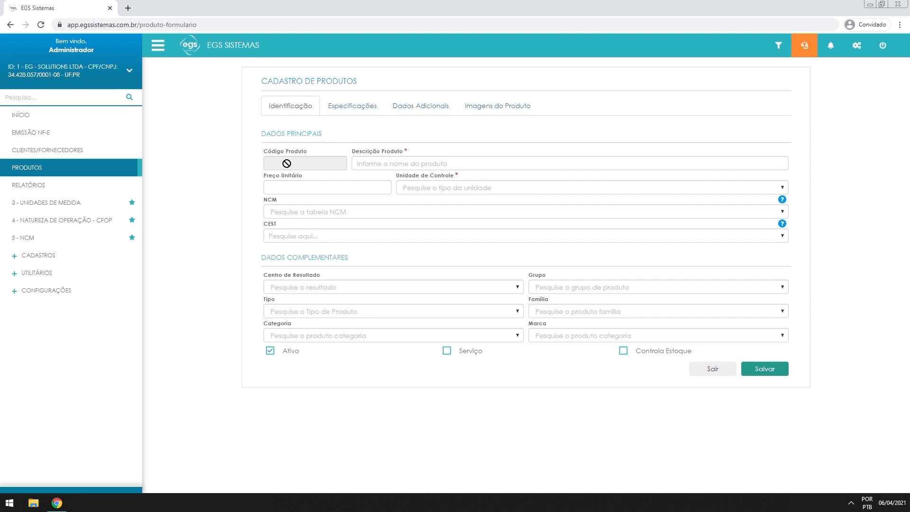
Enter BORRACHA as the product description, try saving, and dismiss the required-fields warning
left_click_drag(393, 149, 389, 154)
left_click(430, 172)
left_click(430, 164)
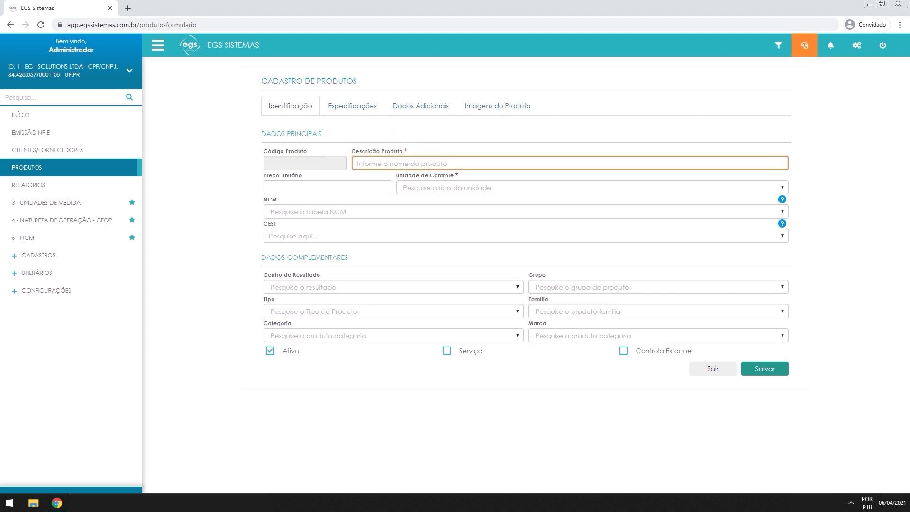
type("BORRACHA")
key("Tab")
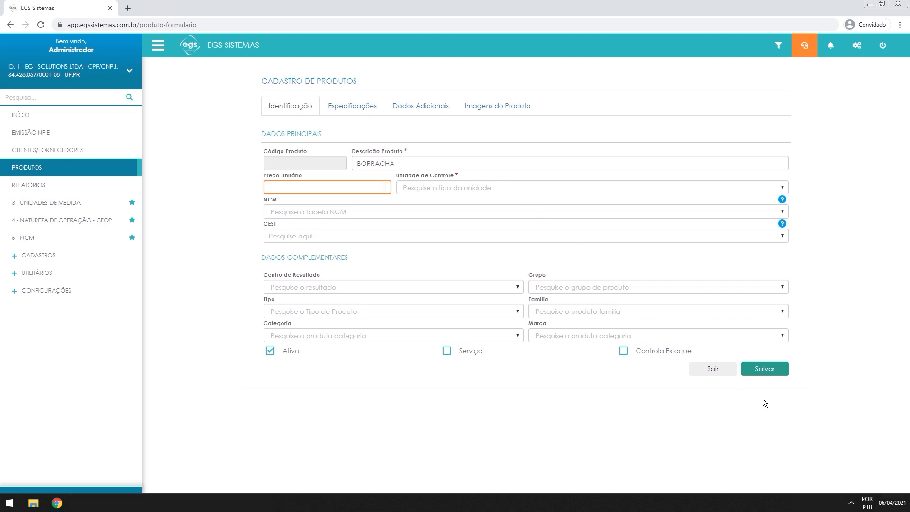
left_click(764, 369)
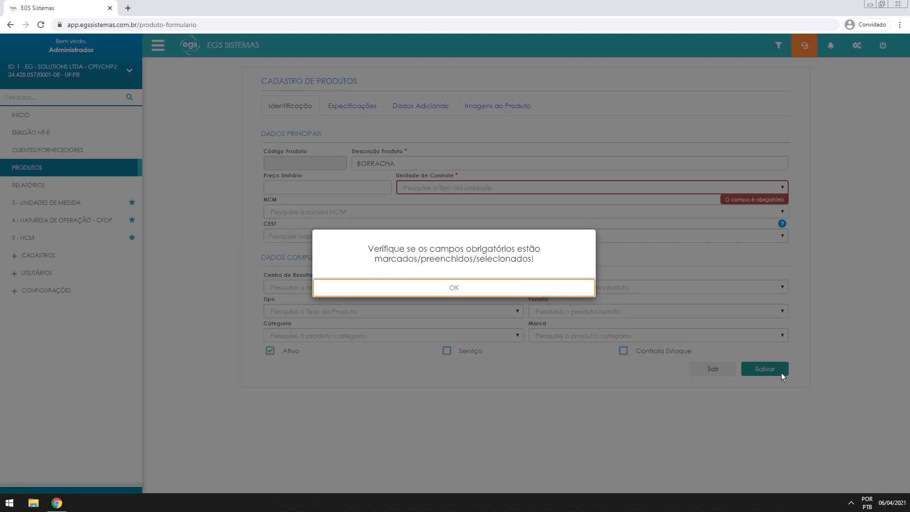
left_click(450, 290)
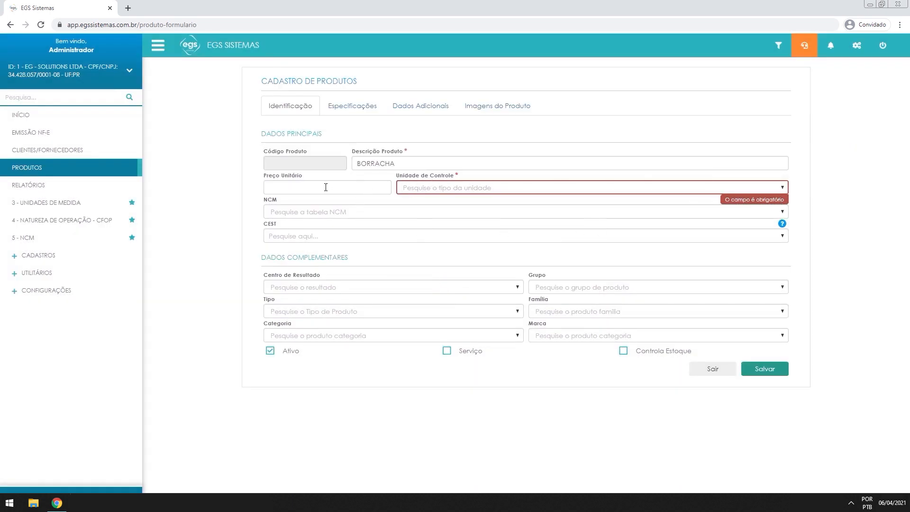
Choose UN - Unidade as the product's control unit
left_click(283, 187)
left_click(423, 188)
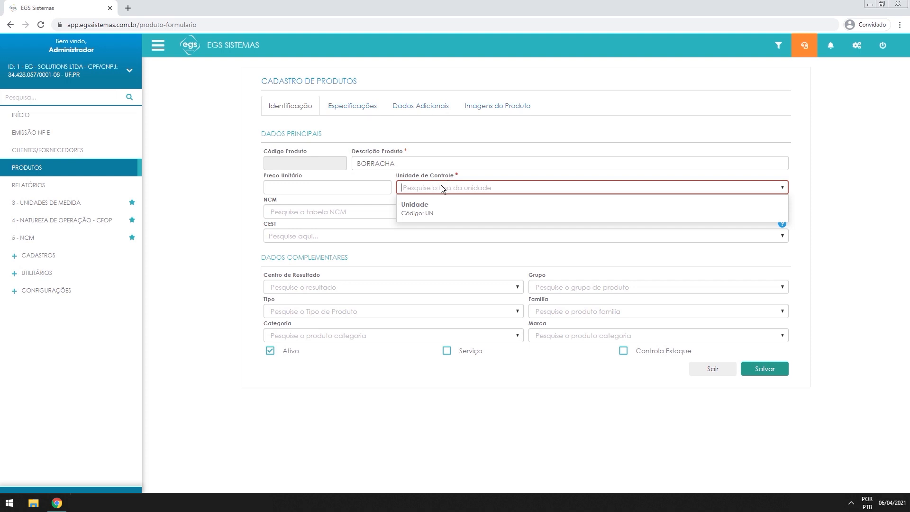
left_click(433, 206)
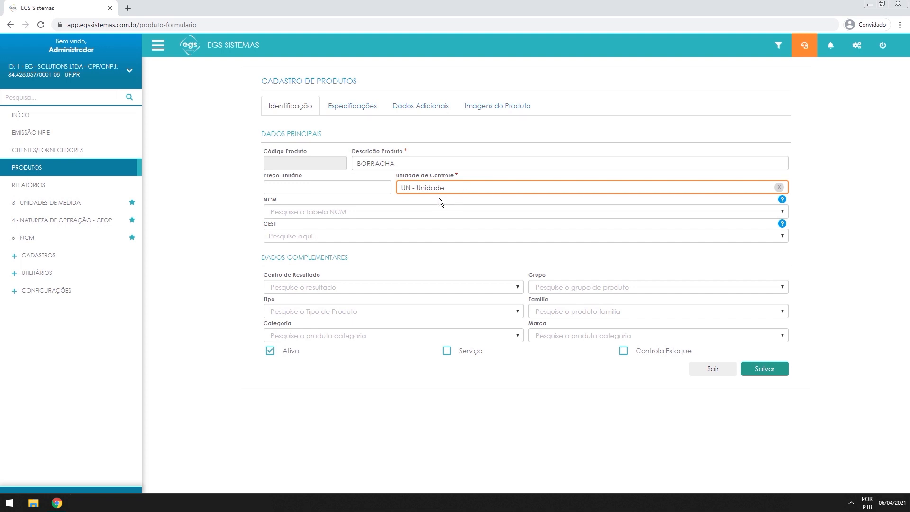
double_click(278, 200)
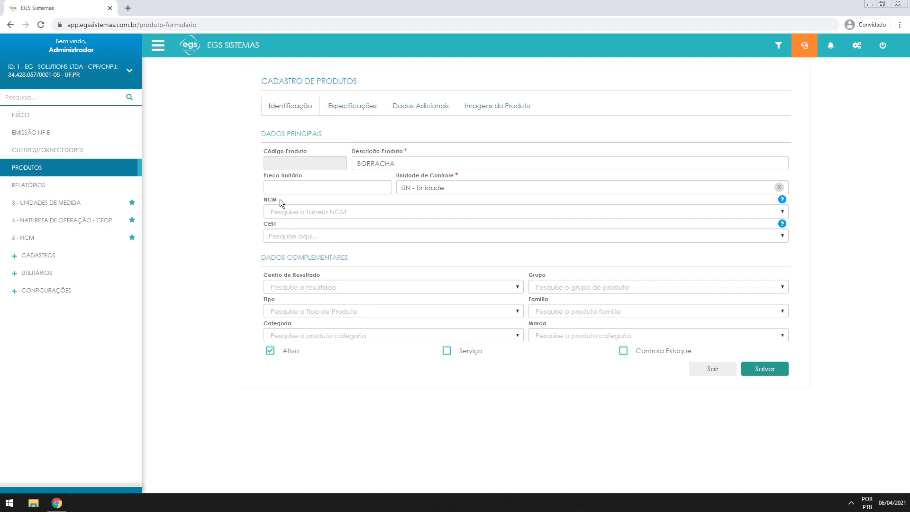
Choose NCM 00000000 - NCM INEXISTENTE for the BORRACHA product and leave CEST empty
left_click(302, 209)
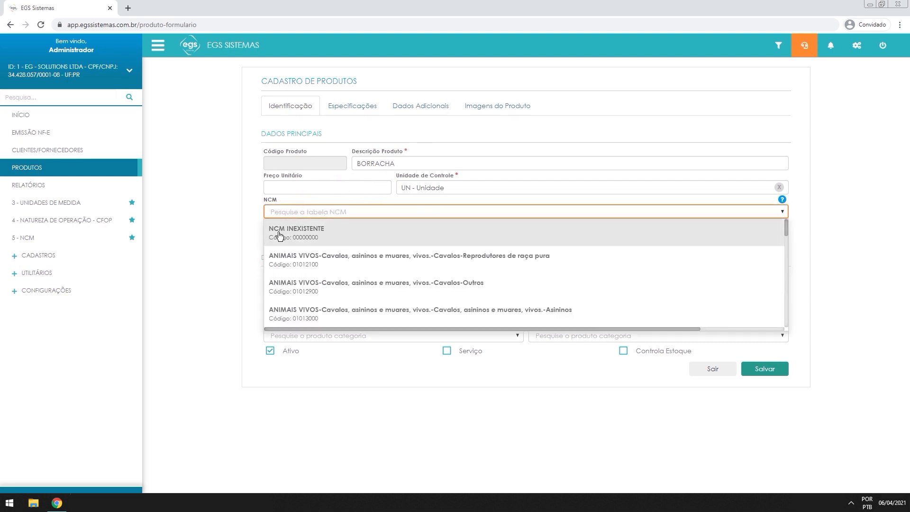
left_click(301, 232)
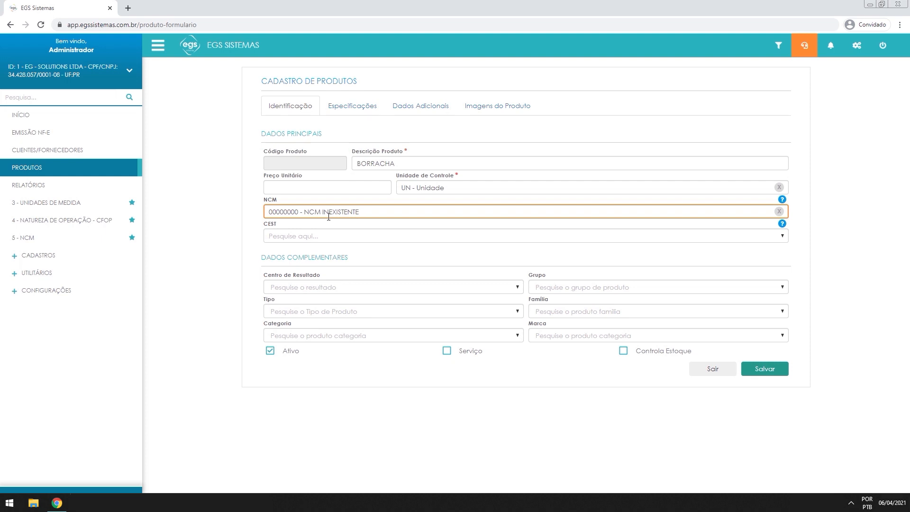
left_click(303, 233)
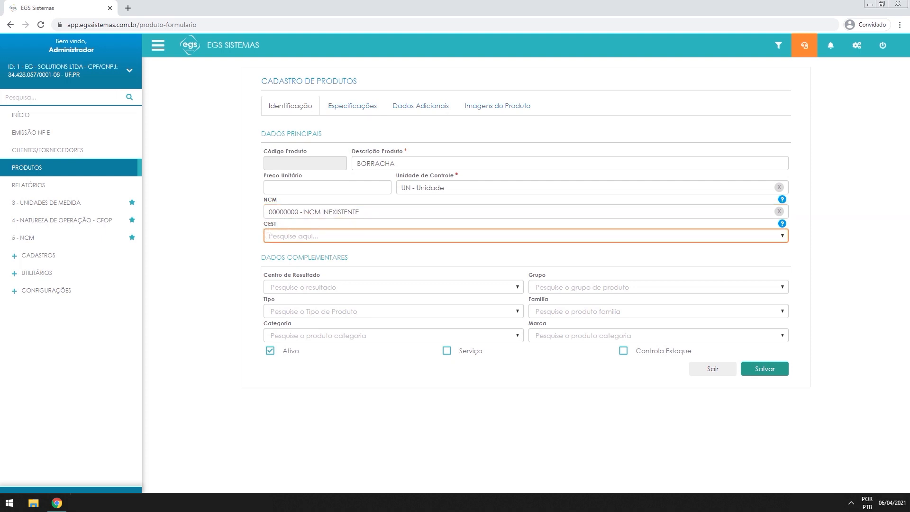
left_click_drag(279, 224, 262, 223)
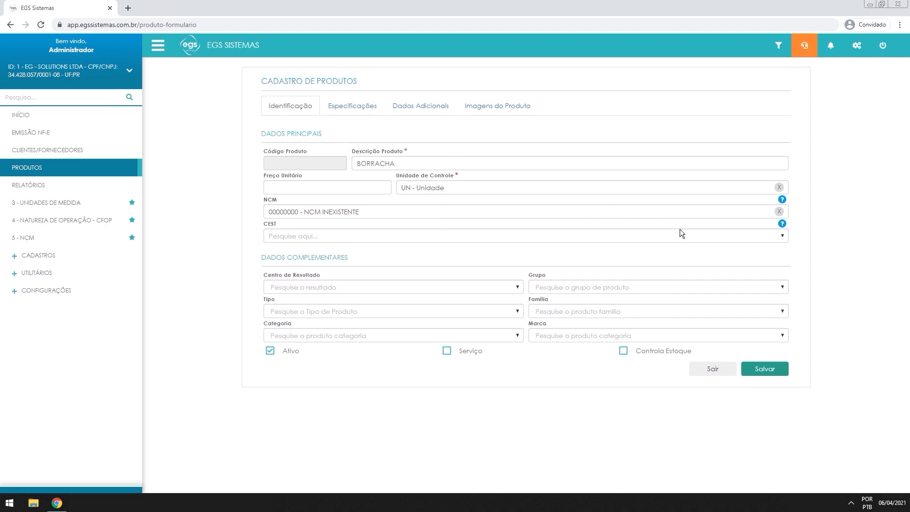
mouse_move(782, 225)
Look over the Especificações and Dados Adicionais tabs, then return to Identificação
left_click(365, 108)
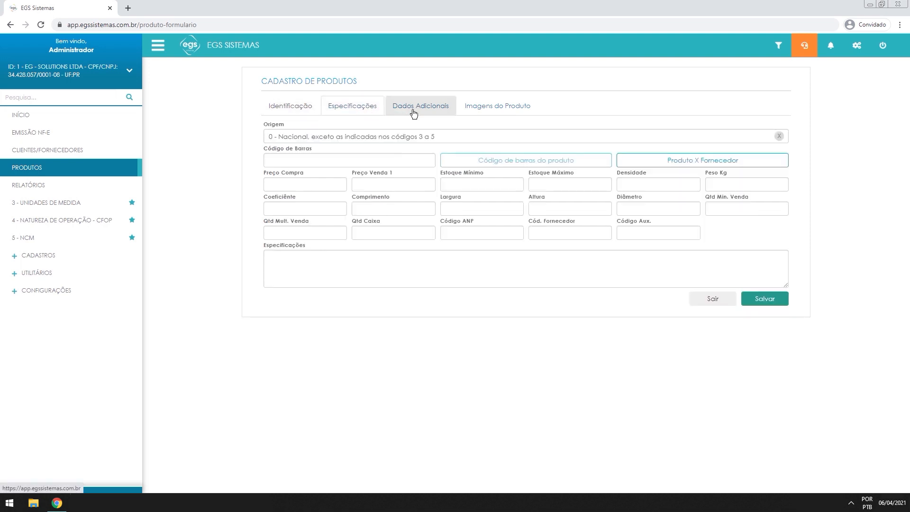
left_click(420, 108)
left_click(500, 106)
left_click(429, 105)
left_click(352, 107)
left_click(293, 109)
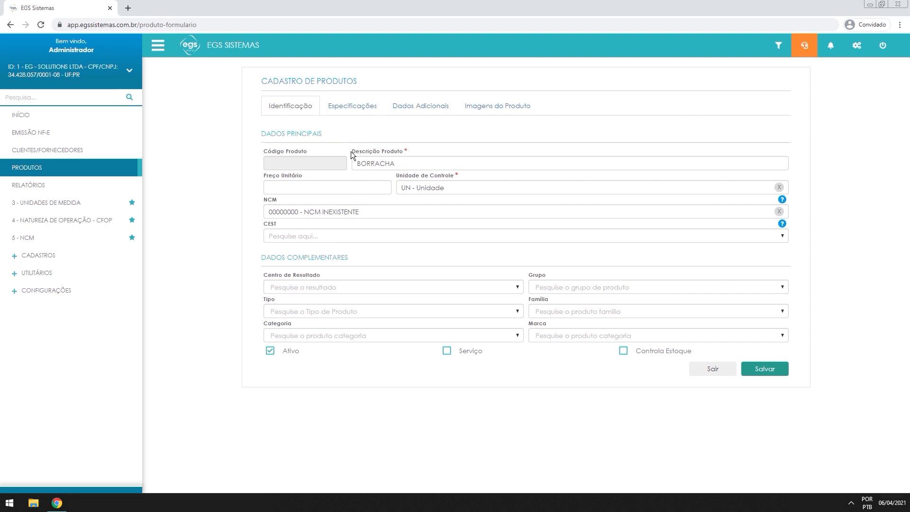
Save BORRACHA so it is listed as product 000002 with NCM 00000000
left_click_drag(351, 152, 420, 153)
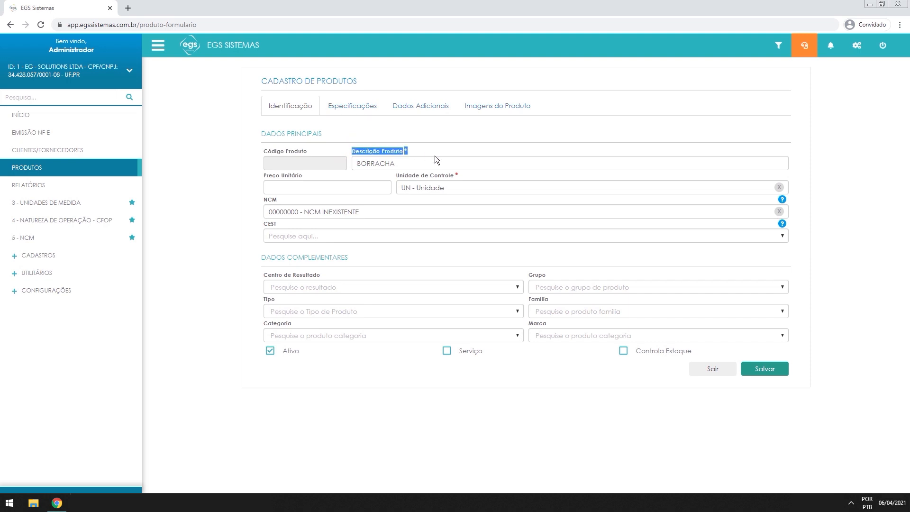
left_click_drag(459, 175, 396, 176)
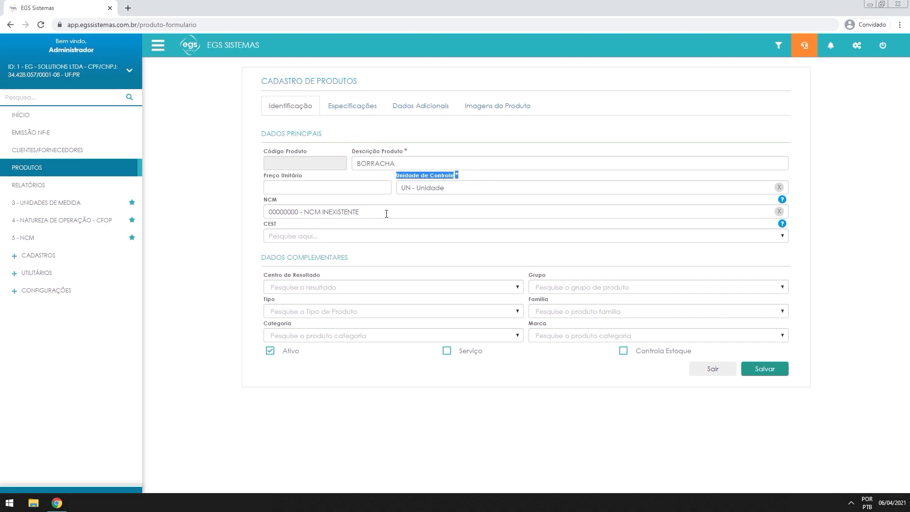
left_click_drag(283, 195, 255, 198)
left_click(294, 200)
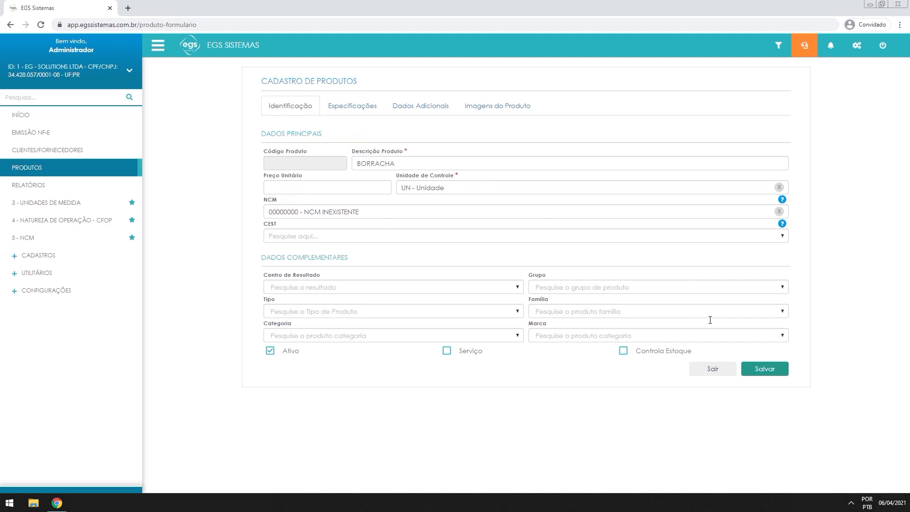
left_click(768, 376)
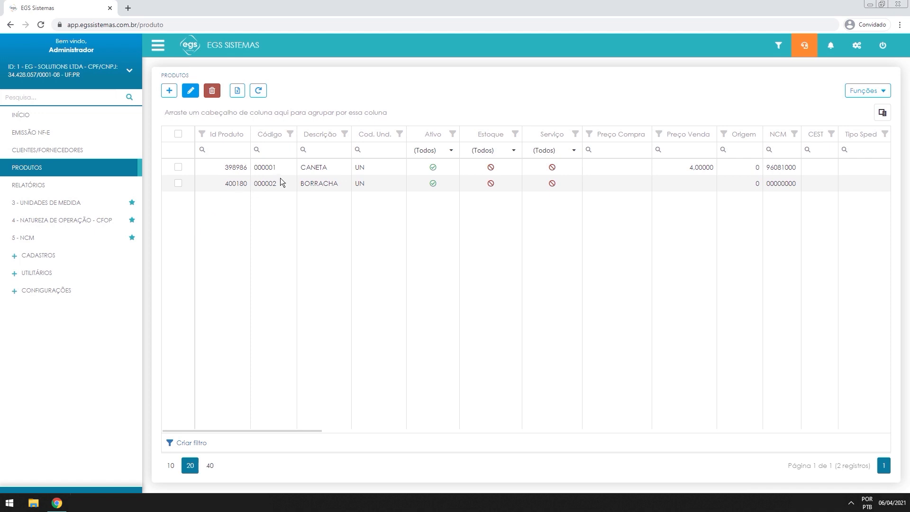
Leave the product list and bring up the Natureza de Operação – CFOP list of 22 codes
double_click(278, 188)
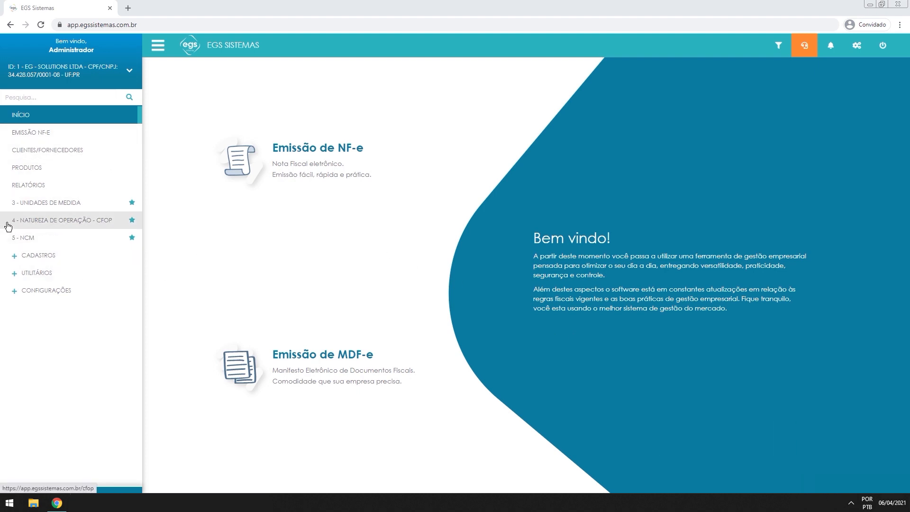
left_click(62, 221)
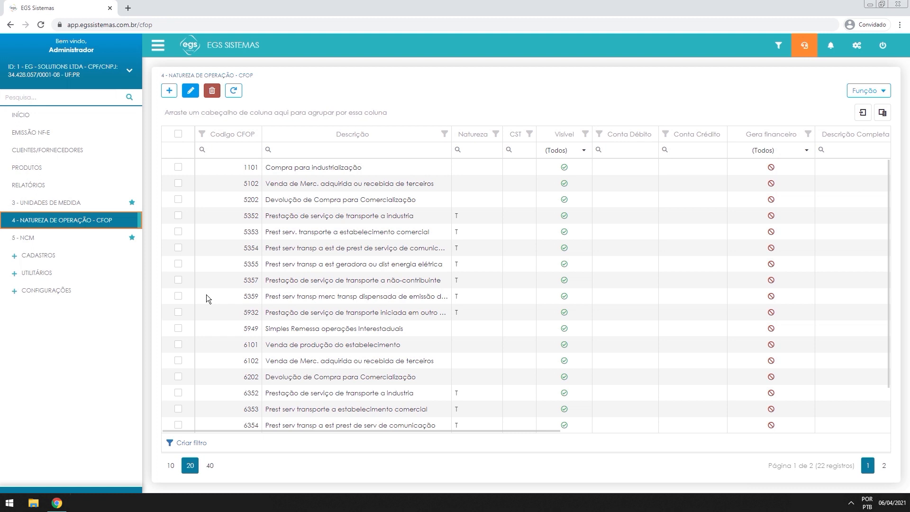
Review the 5202 and 6202 purchase-return CFOP rows, then start a new CFOP entry
left_click(242, 200)
left_click_drag(250, 204, 416, 205)
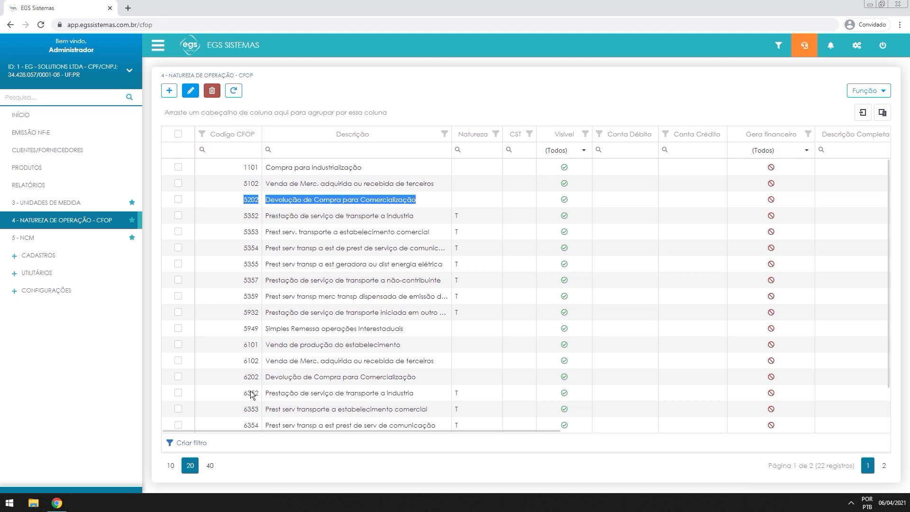
left_click_drag(243, 377, 422, 374)
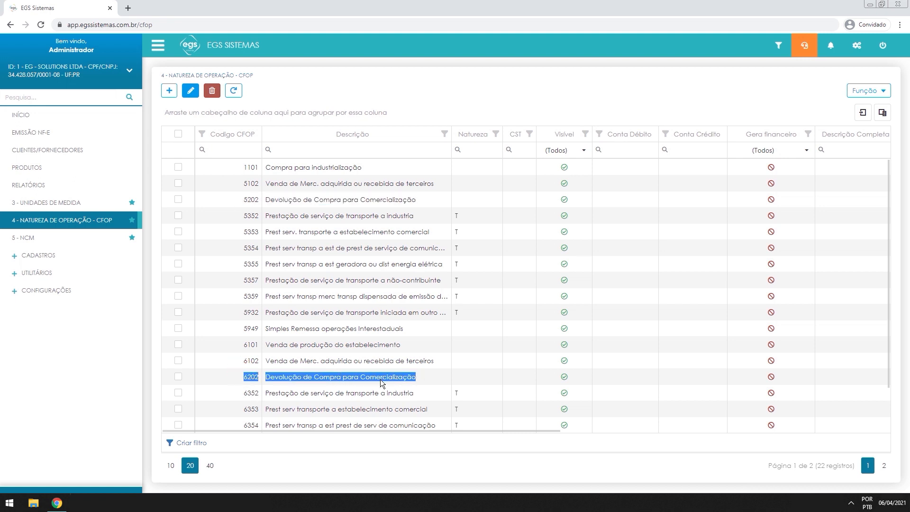
left_click(264, 379)
left_click(245, 203)
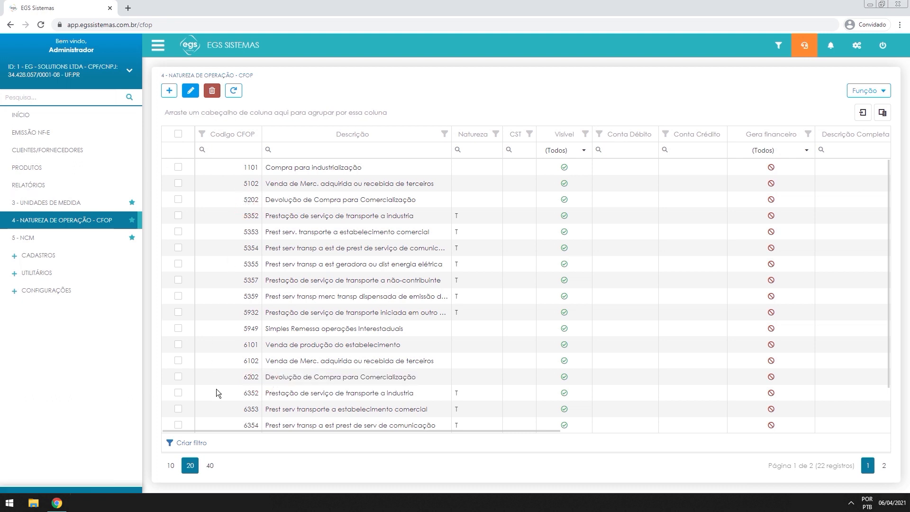
left_click(246, 373)
mouse_move(202, 150)
left_click(169, 91)
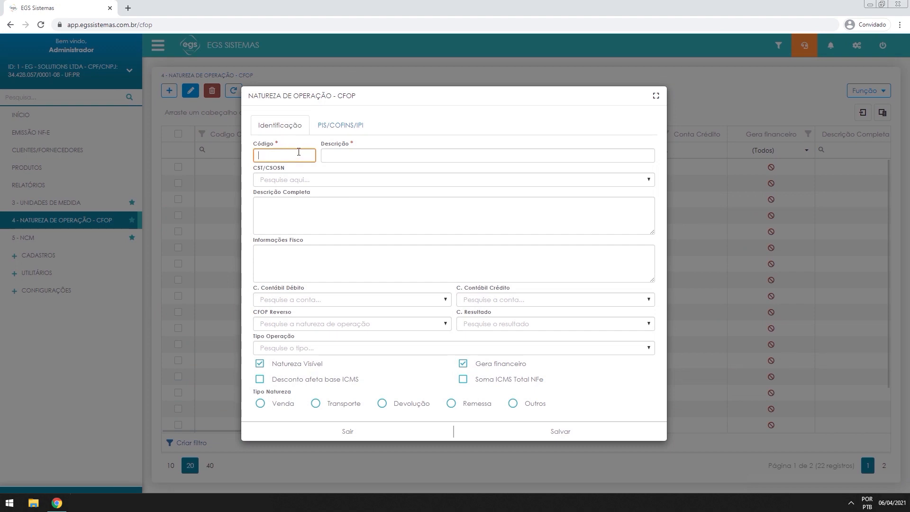
Enter CFOP code 5101 with description 'Venda de produção do estabelecimento'
type("5101")
key("Tab")
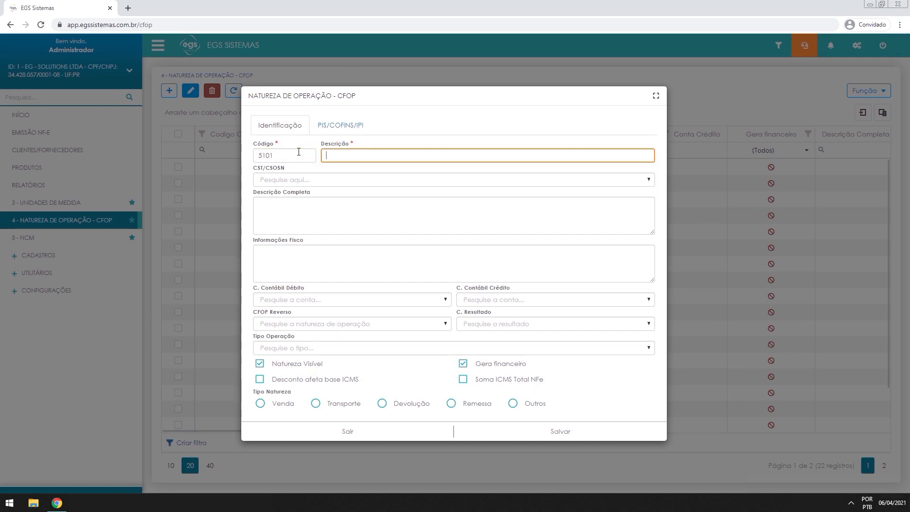
left_click(298, 152)
type("e")
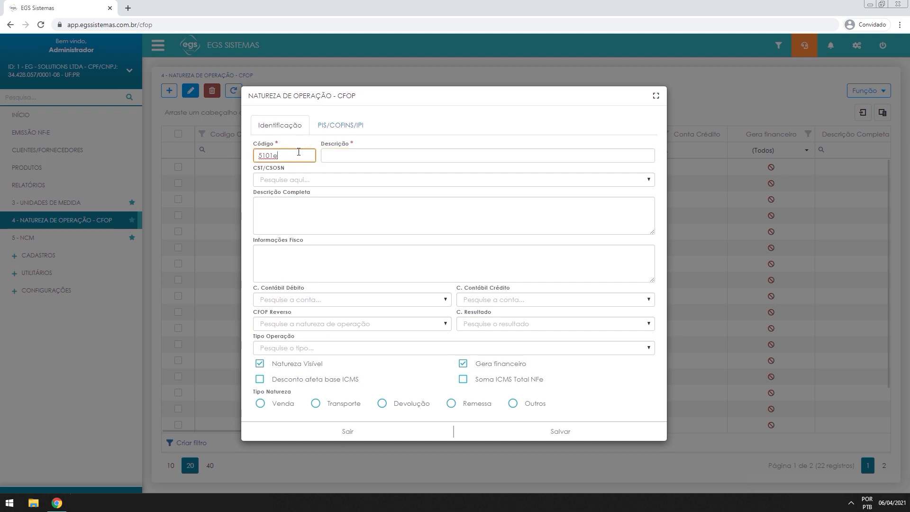
key("BackSpace")
left_click(431, 152)
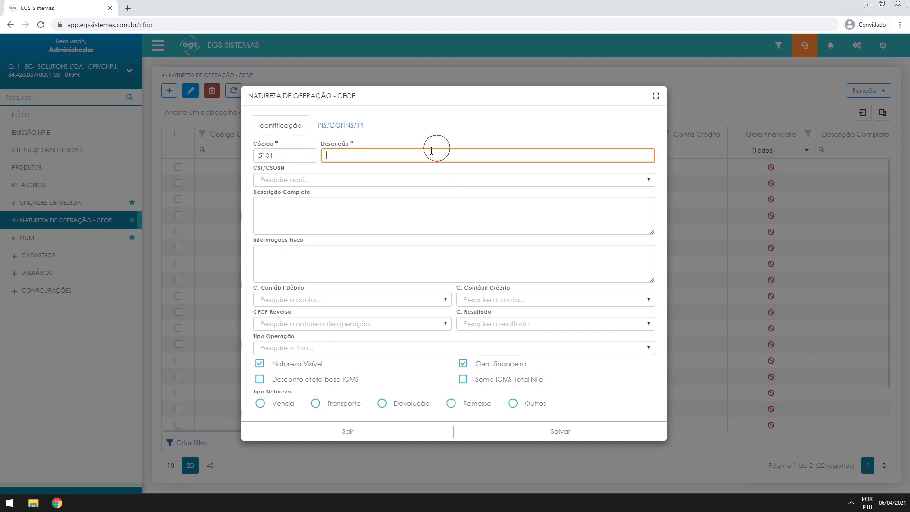
type("Venda de produção do estabelecimento")
Set the CST/CSOSN to 400 - Não tributada pelo Simples Nacional
left_click(287, 180)
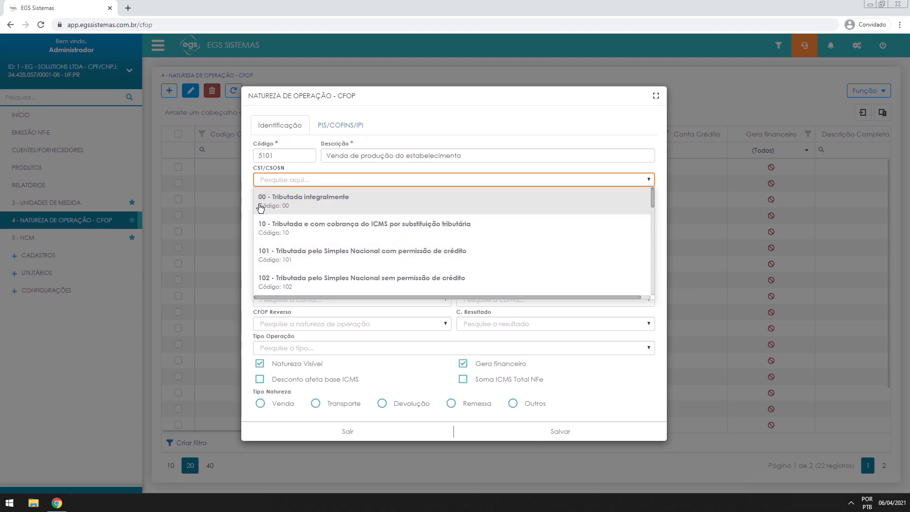
scroll(275, 210, "down", 2)
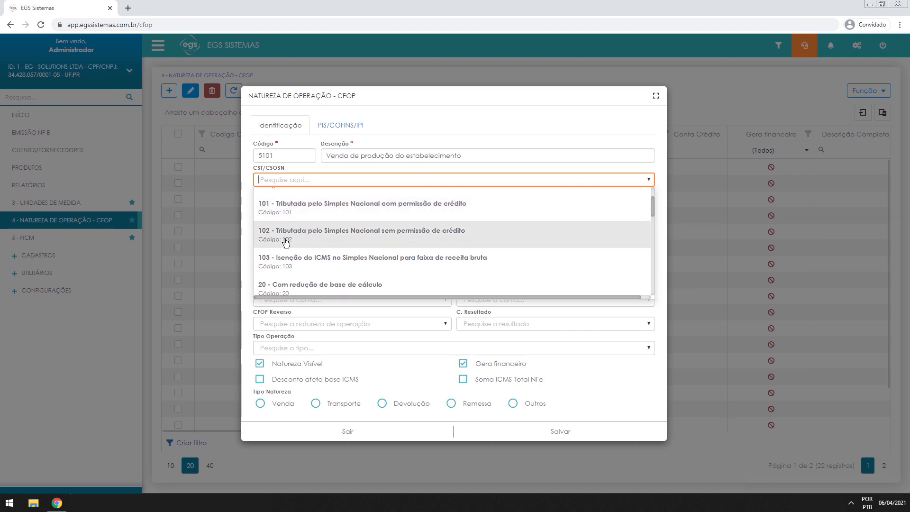
scroll(383, 245, "down", 5)
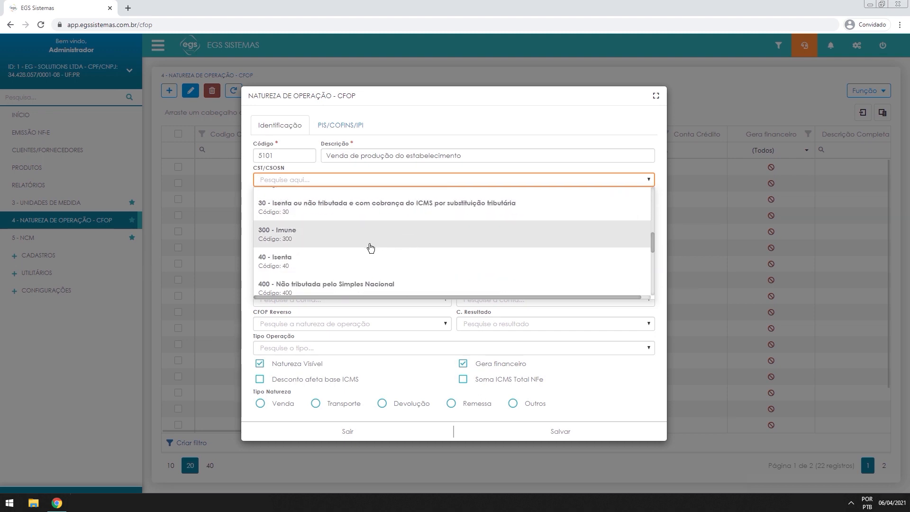
left_click(299, 287)
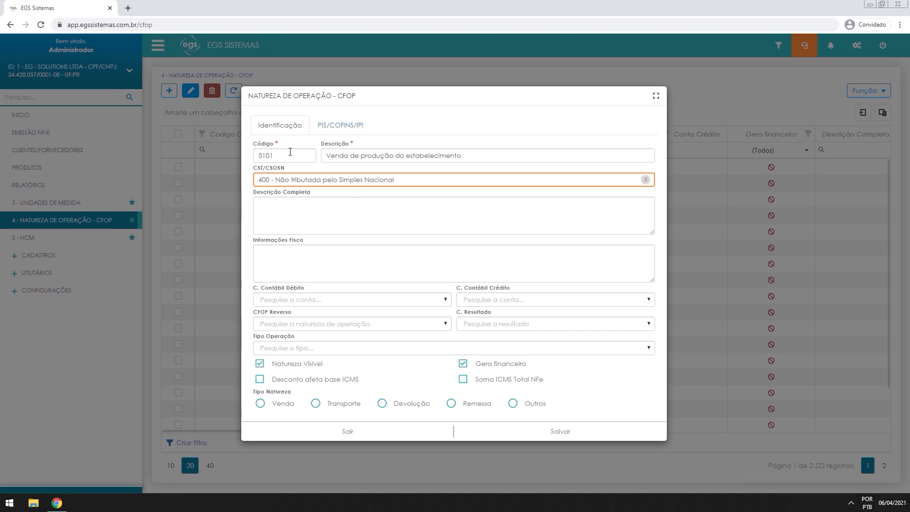
left_click(379, 224)
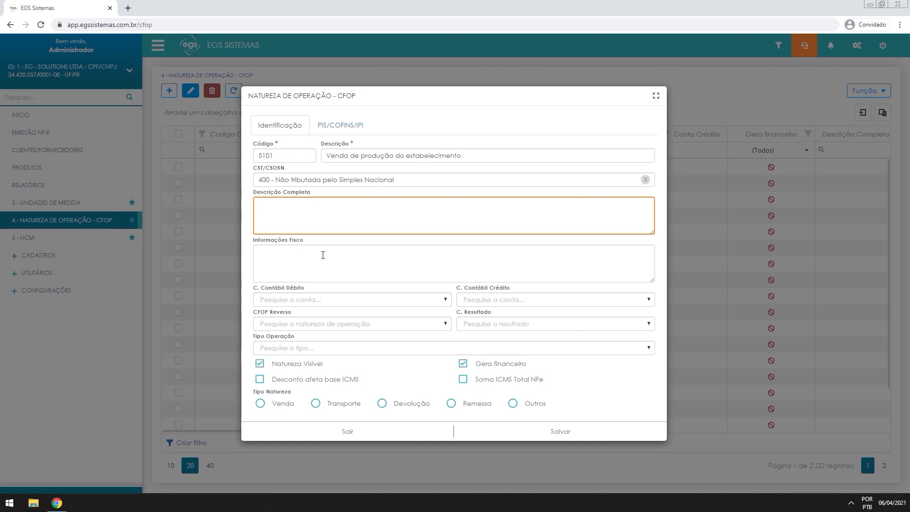
Remove the stray trailing a's typed into the CFOP description
left_click(302, 209)
left_click(487, 155)
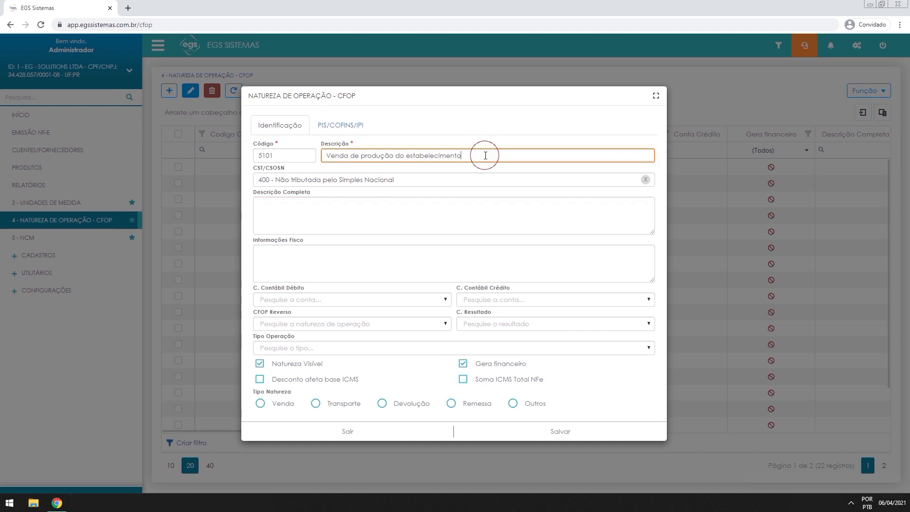
type("aaaaaaaaaaaaaaaaaaaaaaaaaaaaaaaaaaaaaa")
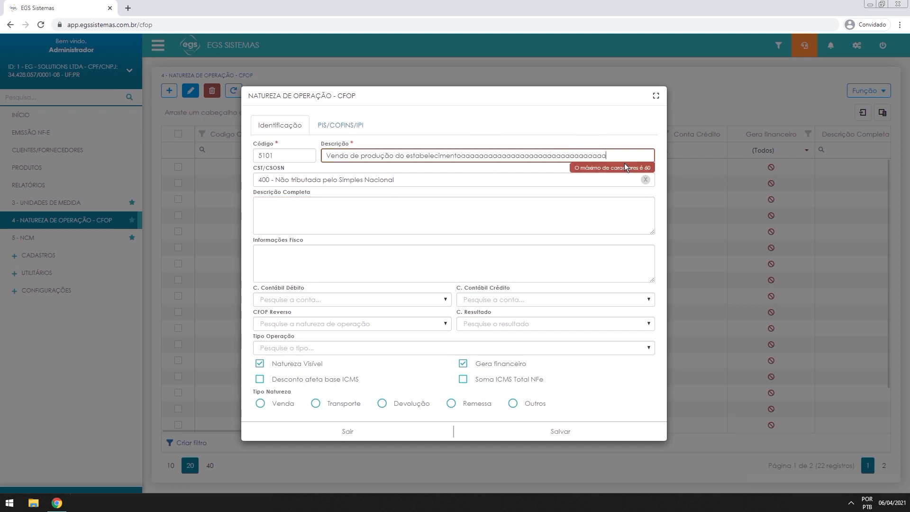
left_click_drag(627, 159, 476, 162)
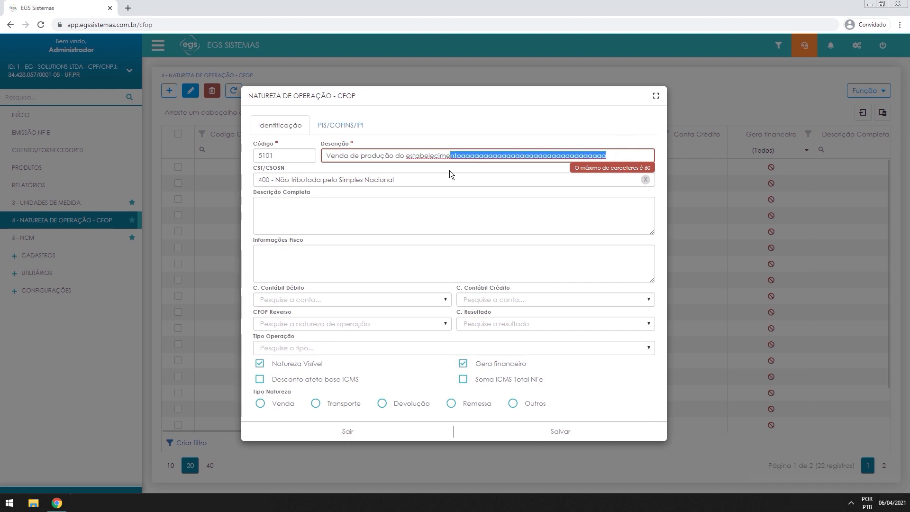
key("BackSpace")
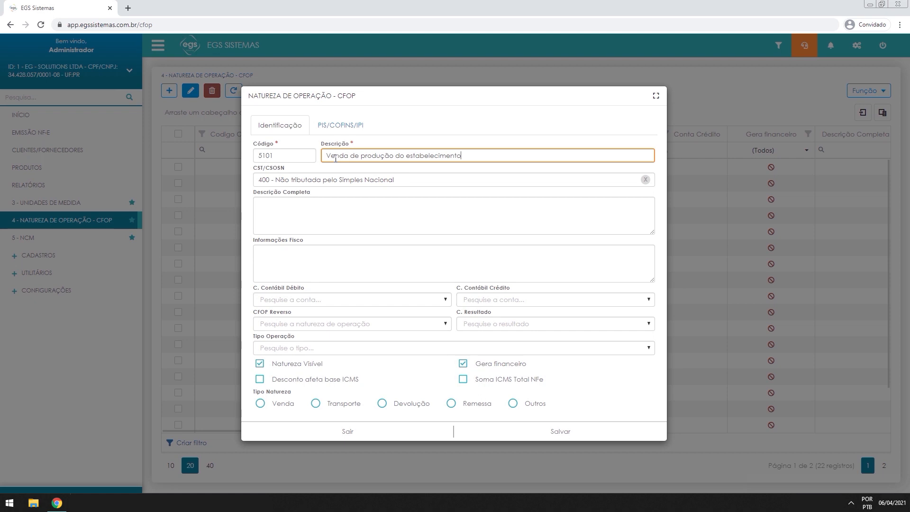
Enter 'EMPRESA OPTANTE PELO SIMPLES NACIONAL' as the Informações Fisco note
left_click(386, 224)
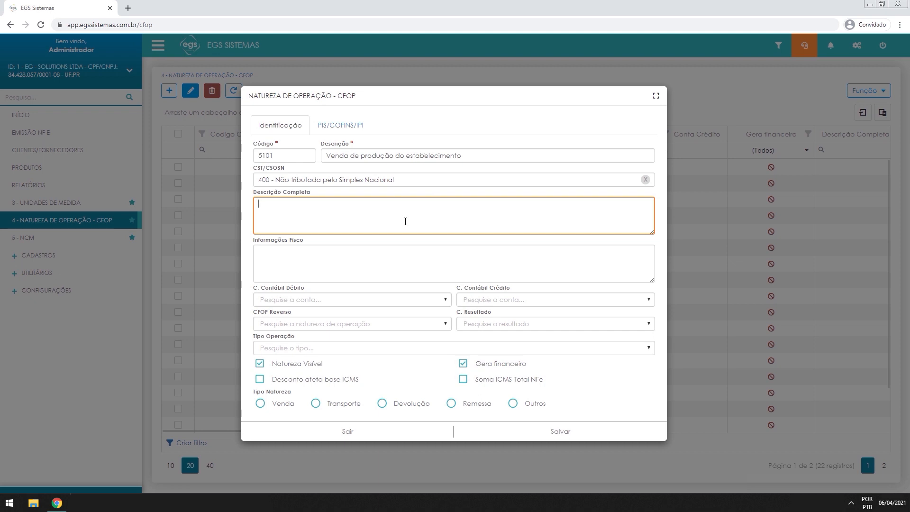
left_click(283, 272)
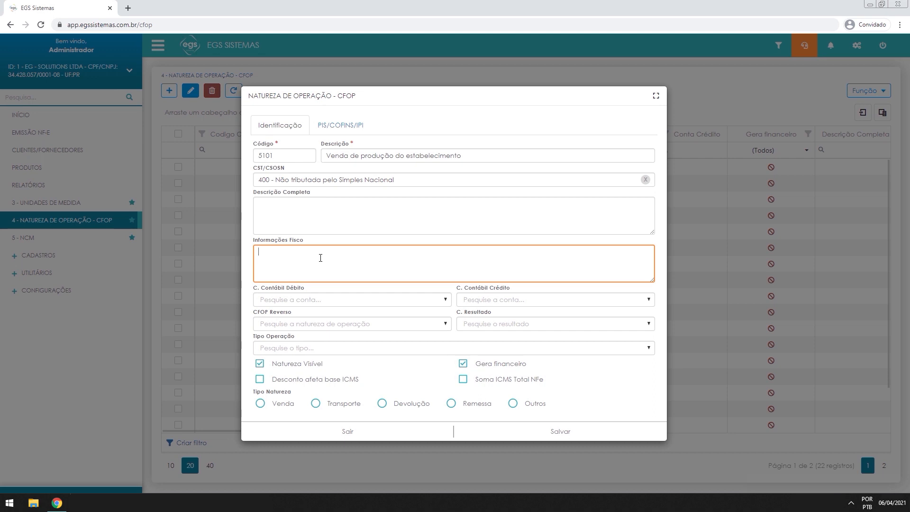
type("EMPRESA OPTANTE PELO SIMPLES NACON")
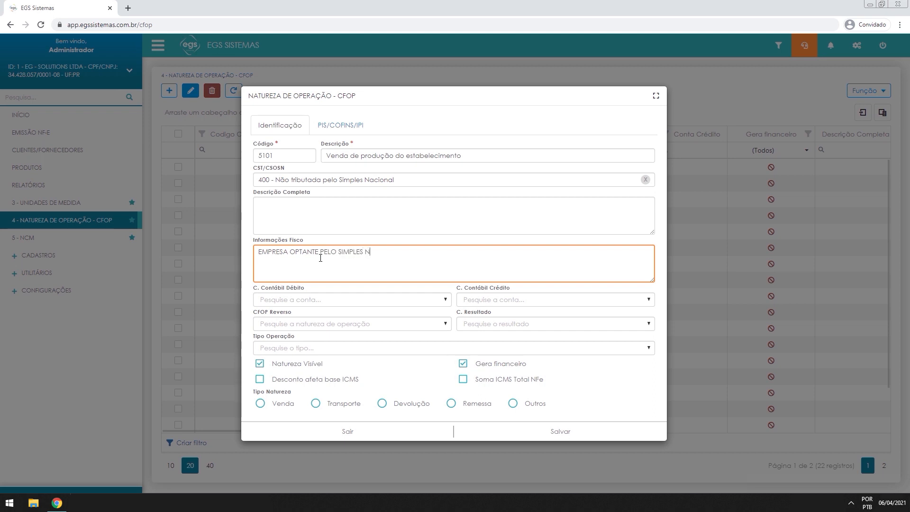
key("BackSpace")
key("BackSpace")
type("IONAL")
Check the debit and credit accounting account fields, leaving them empty
left_click(313, 288)
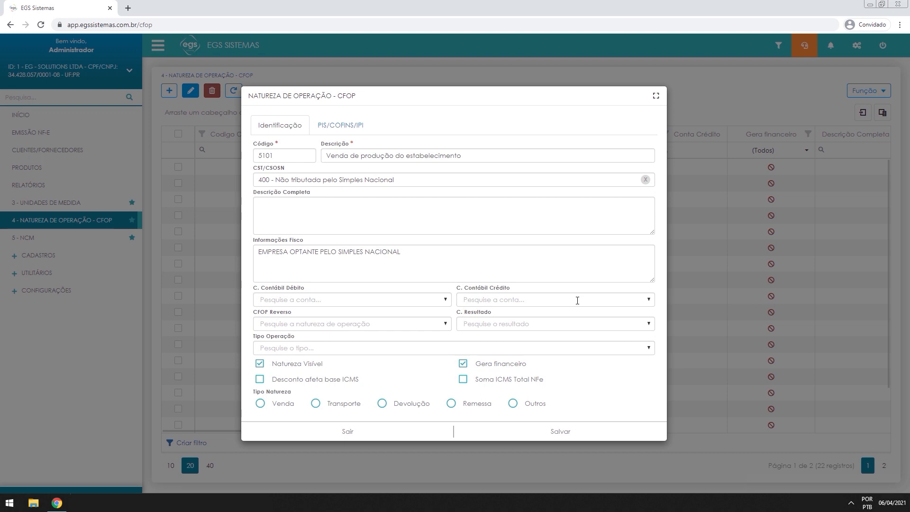
left_click(382, 297)
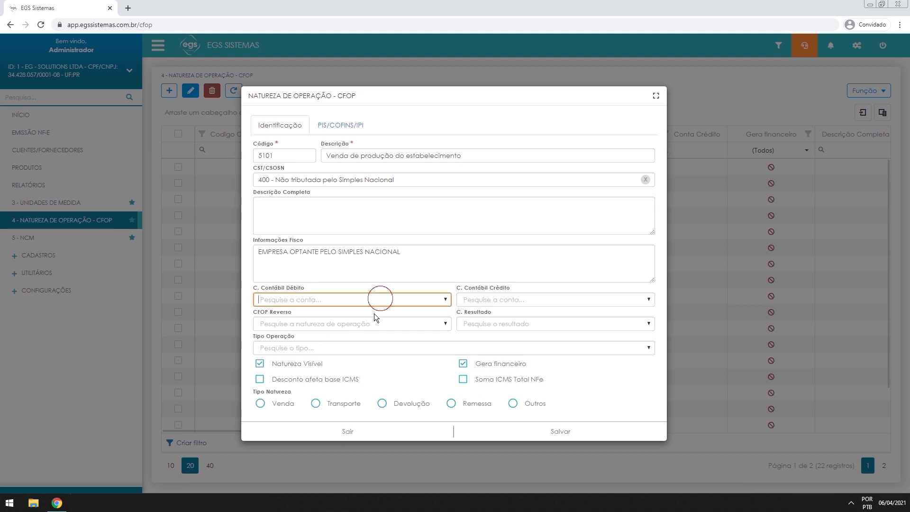
left_click(320, 308)
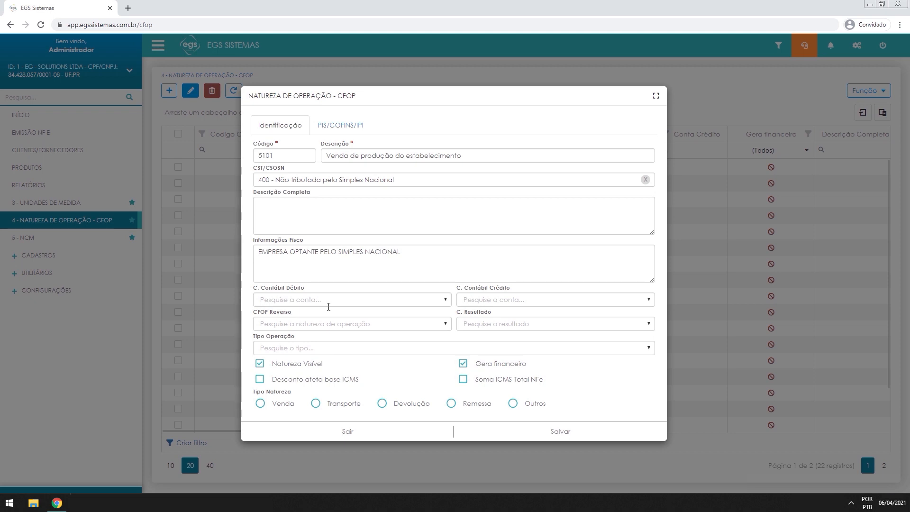
left_click_drag(252, 288, 317, 288)
left_click(317, 288)
left_click(483, 298)
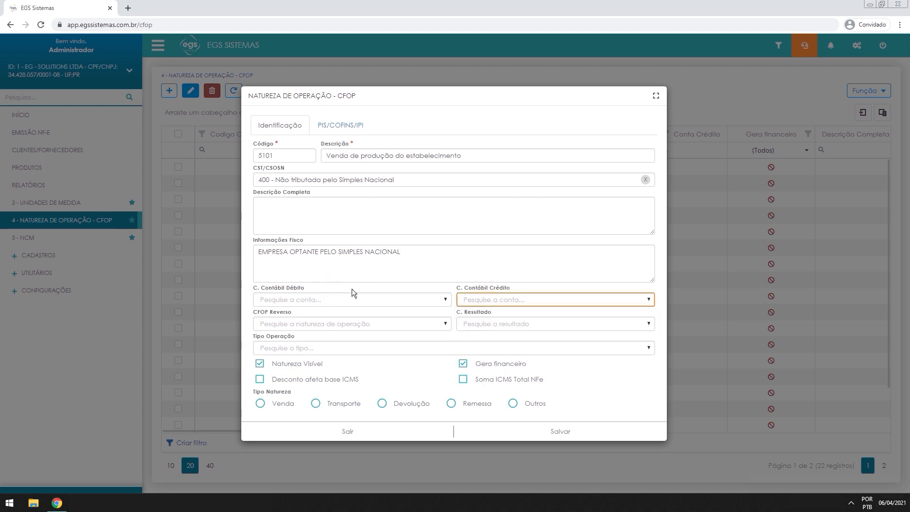
Set the reverse CFOP to 1.101 - Compra para industrialização, leaving the result account empty
left_click(263, 323)
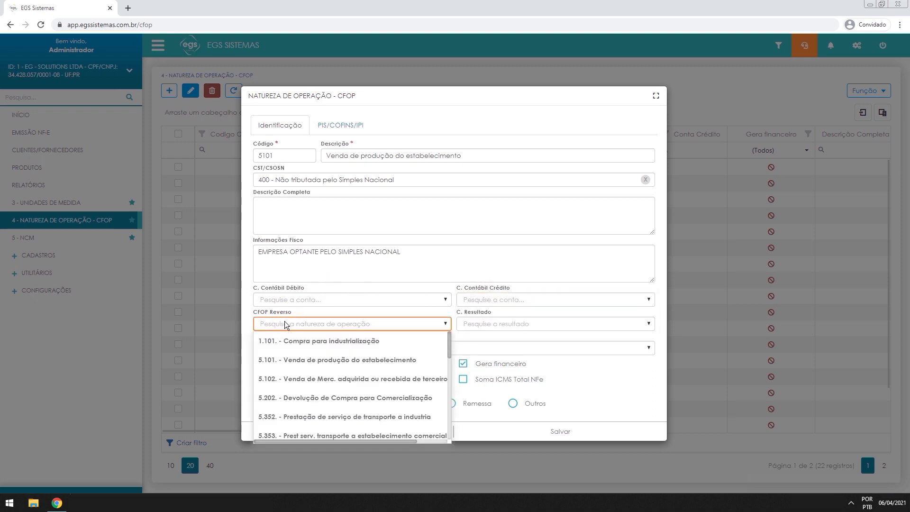
left_click(266, 314)
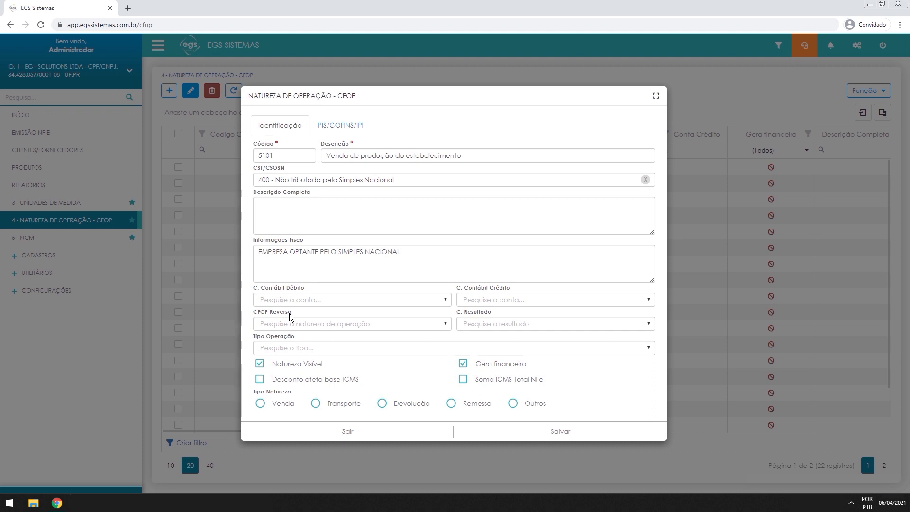
left_click(280, 322)
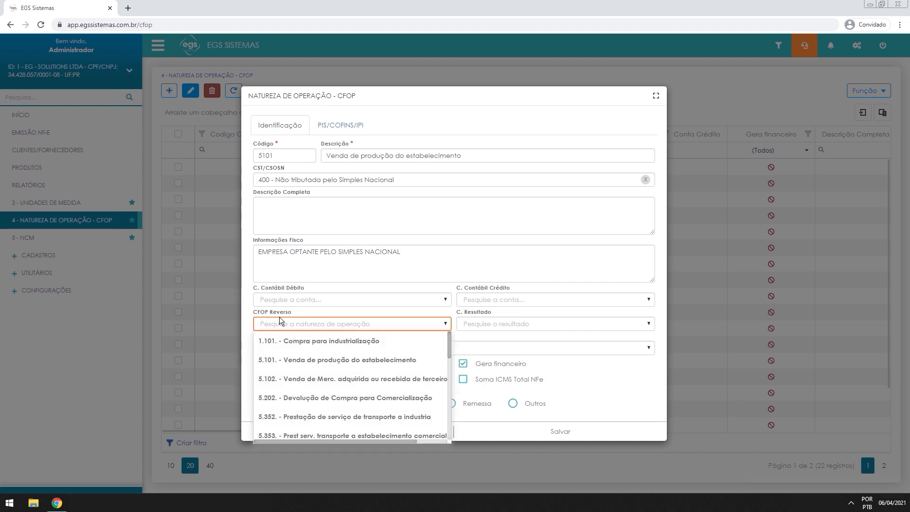
left_click(264, 345)
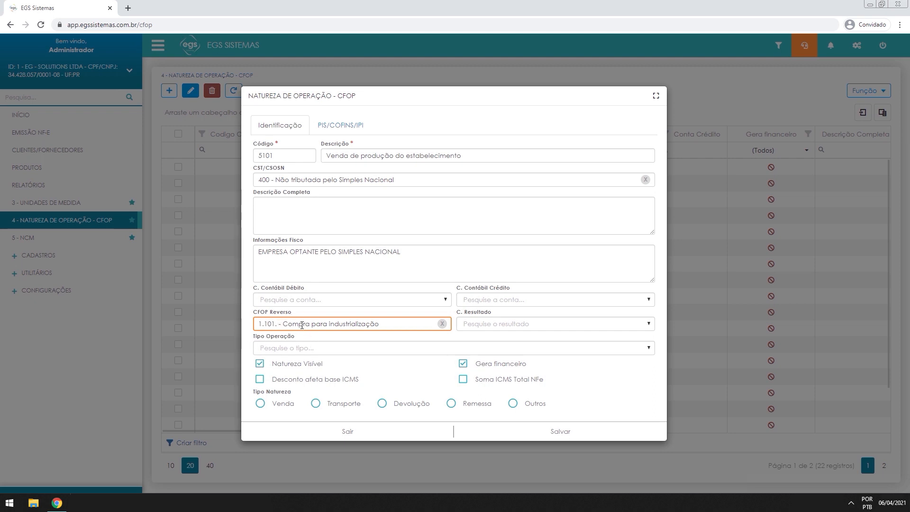
left_click(472, 325)
left_click(493, 321)
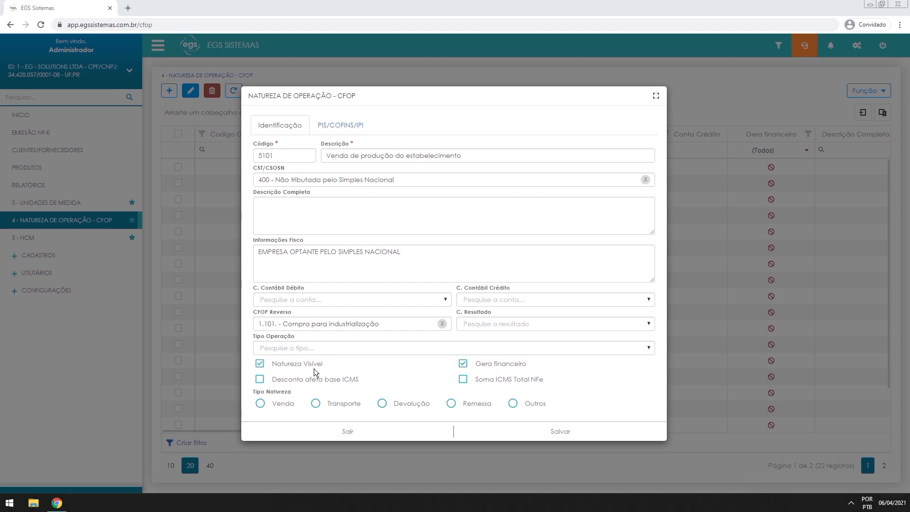
left_click(283, 369)
left_click(289, 368)
Uncheck Gera financeiro for CFOP 5101, keeping the discount ICMS-base option off
left_click(259, 380)
left_click(258, 381)
left_click_drag(289, 157, 262, 158)
left_click(359, 210)
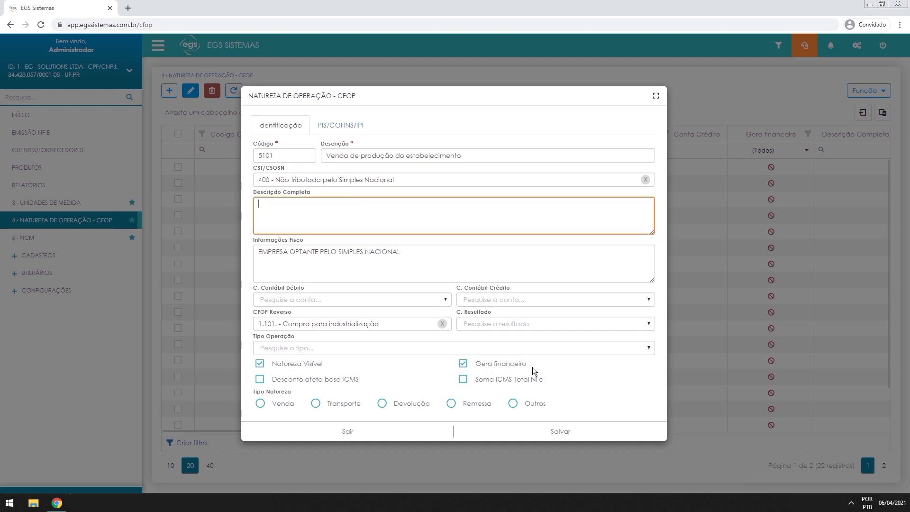
left_click(506, 366)
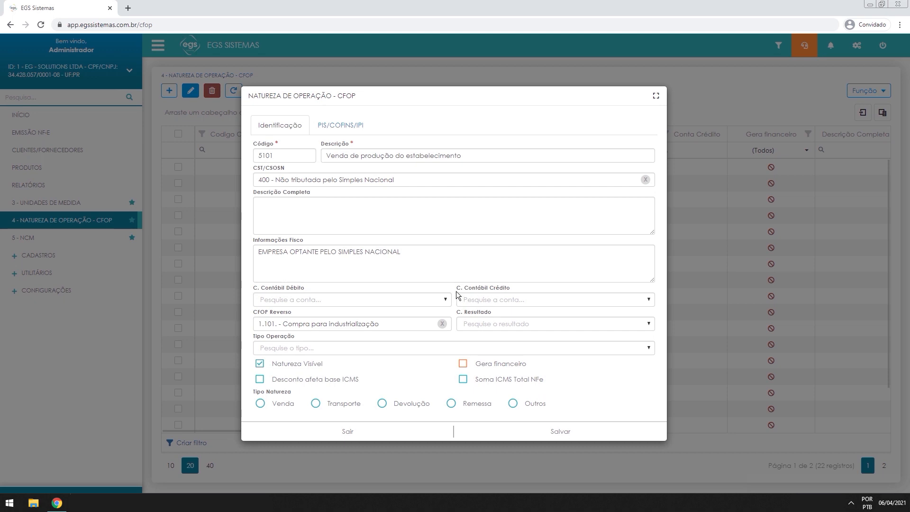
Set the Tipo Natureza to Venda, keeping ICMS out of the NF-e total
left_click(500, 379)
left_click(515, 382)
left_click(260, 403)
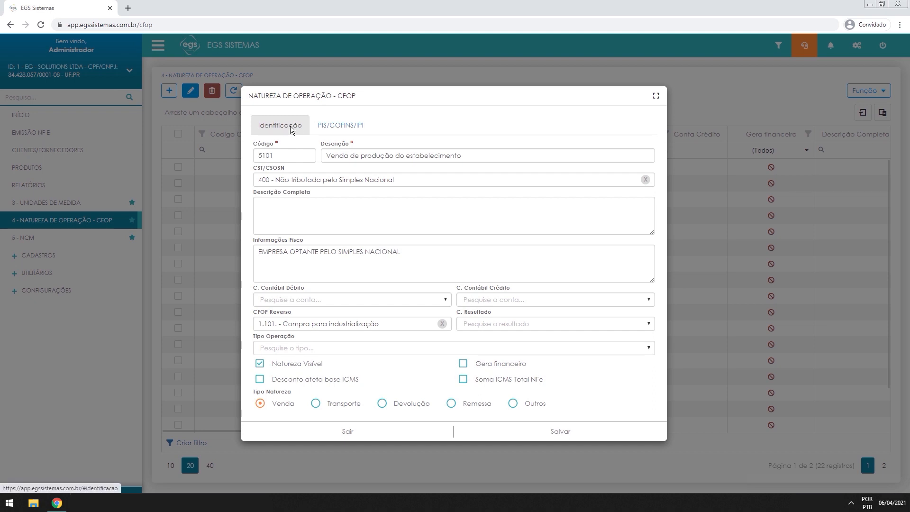
left_click(326, 126)
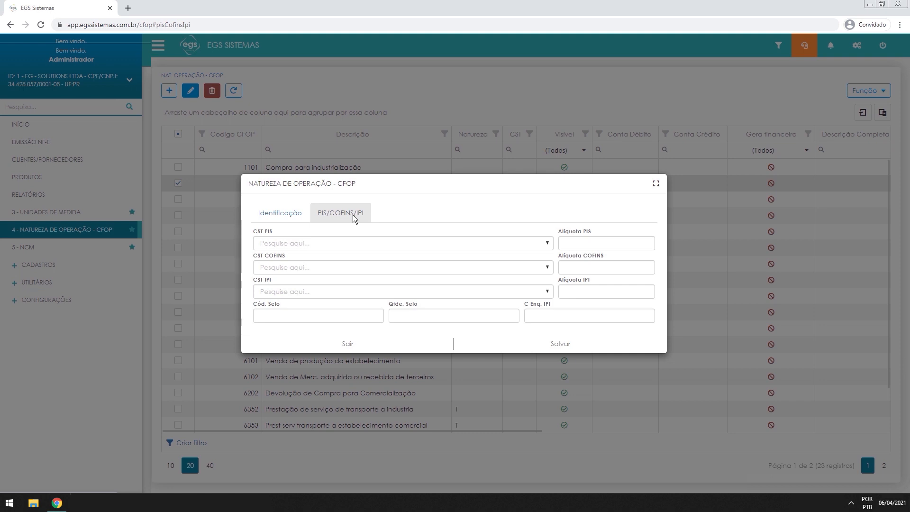
Choose 07 - Operação Isenta da Contribuição as the CST PIS
left_click(271, 242)
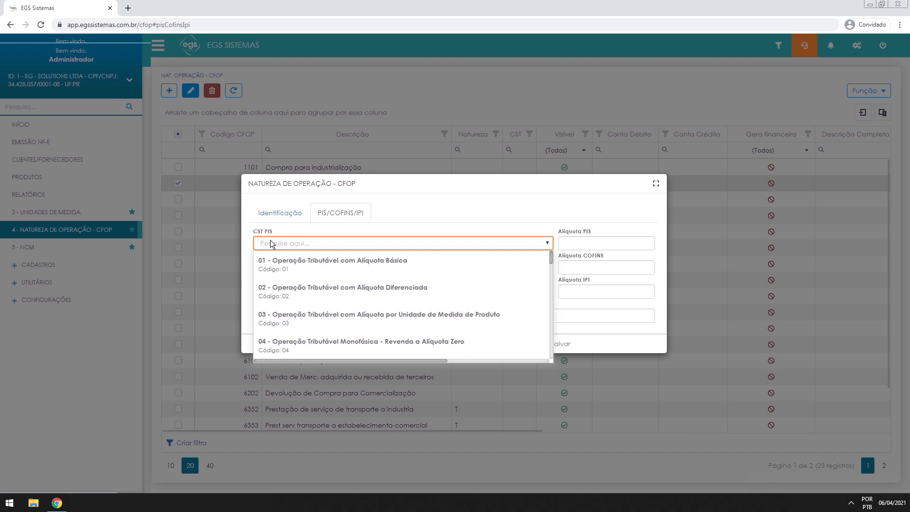
type("07")
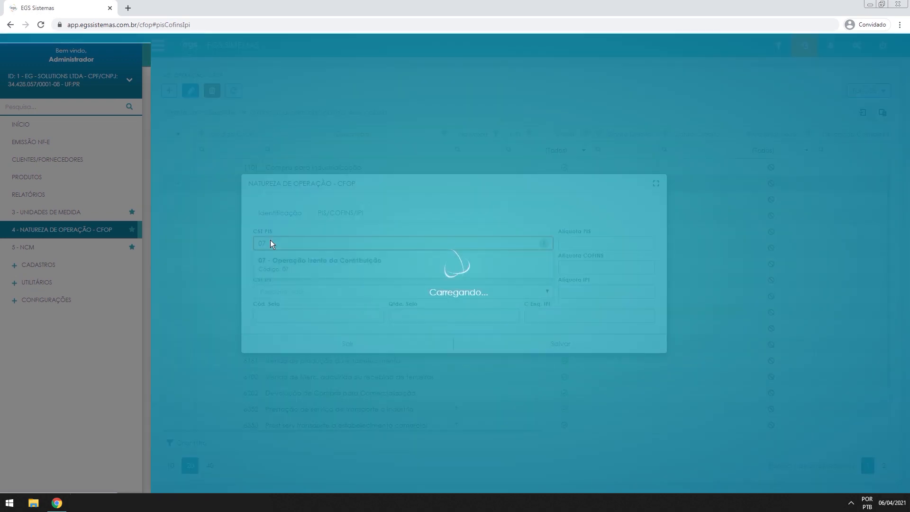
left_click(290, 260)
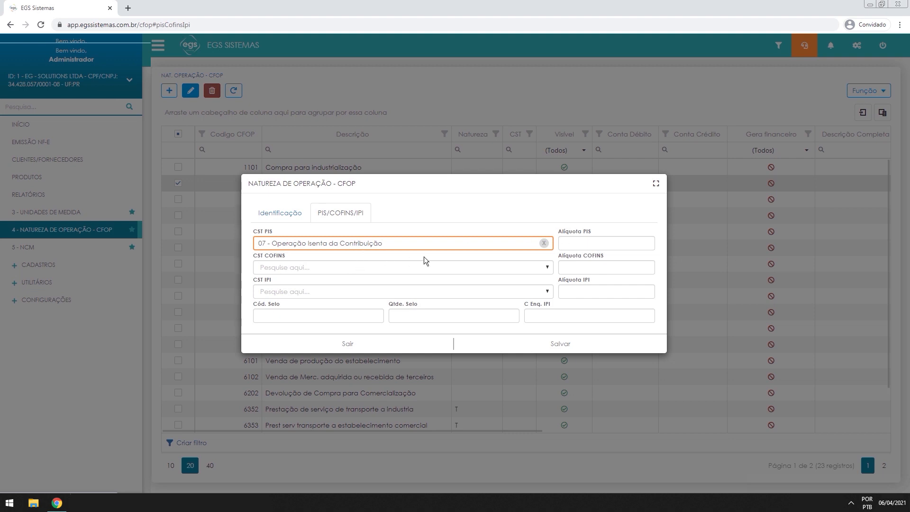
left_click(303, 268)
Set CST COFINS to 07 and CST IPI to 99 - Outras Saídas
type("07")
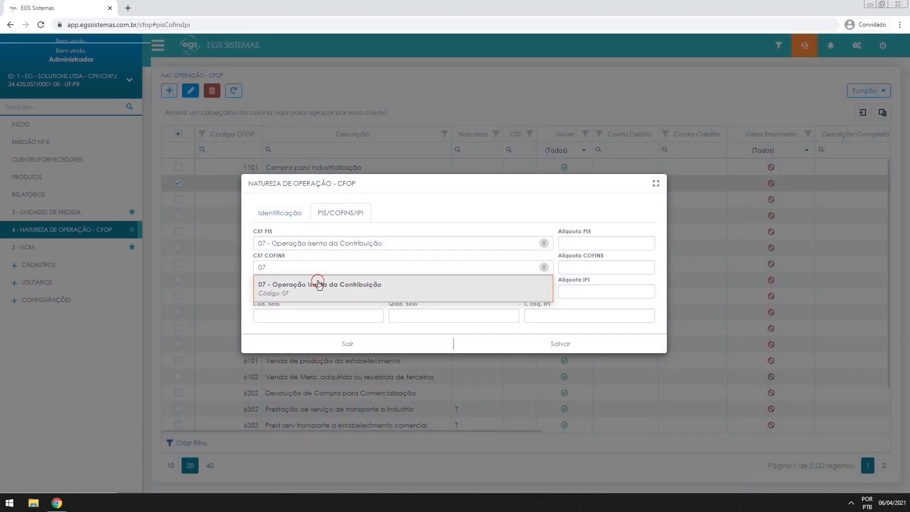
left_click(318, 284)
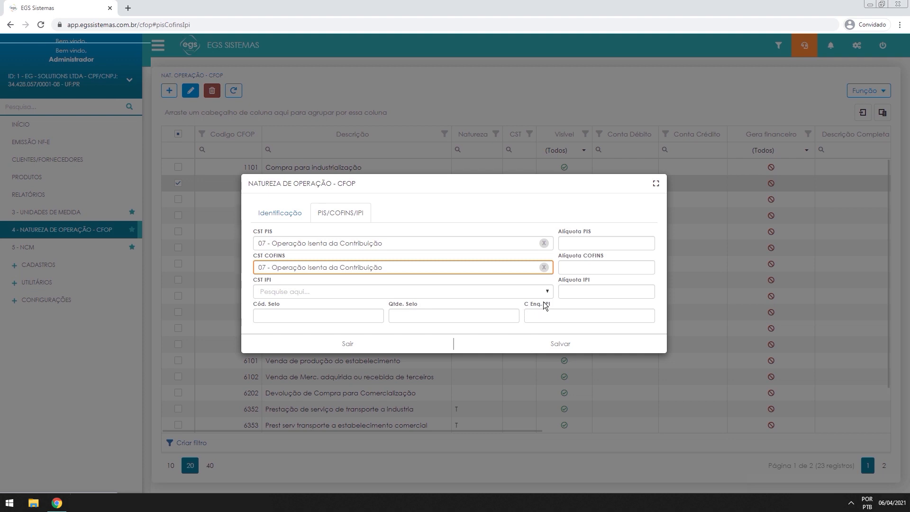
left_click(306, 290)
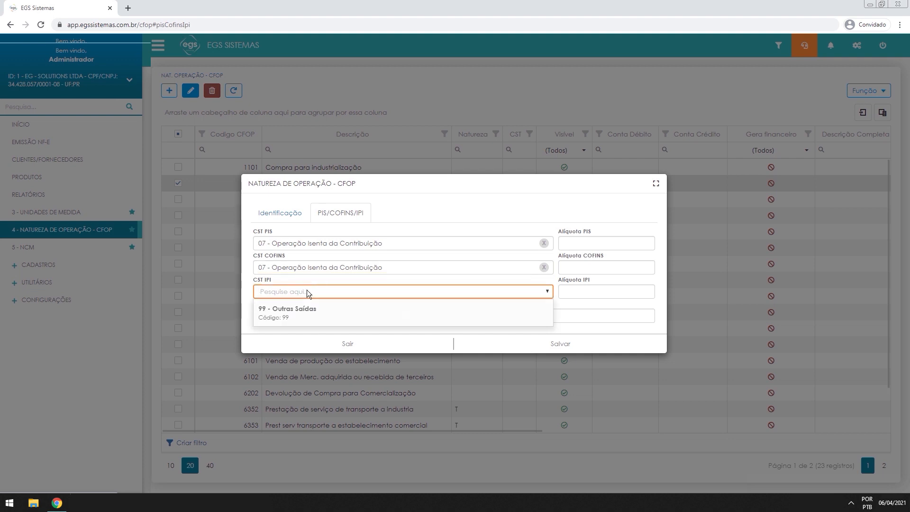
type("99")
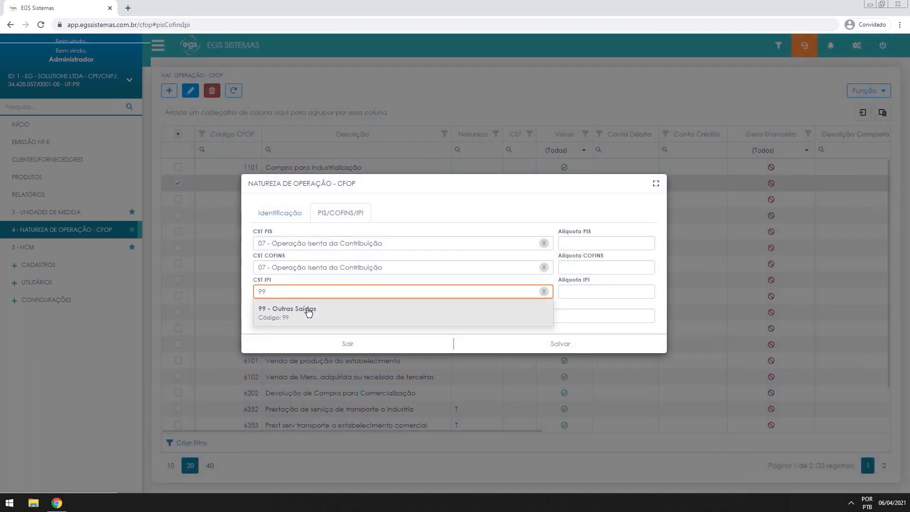
left_click(307, 308)
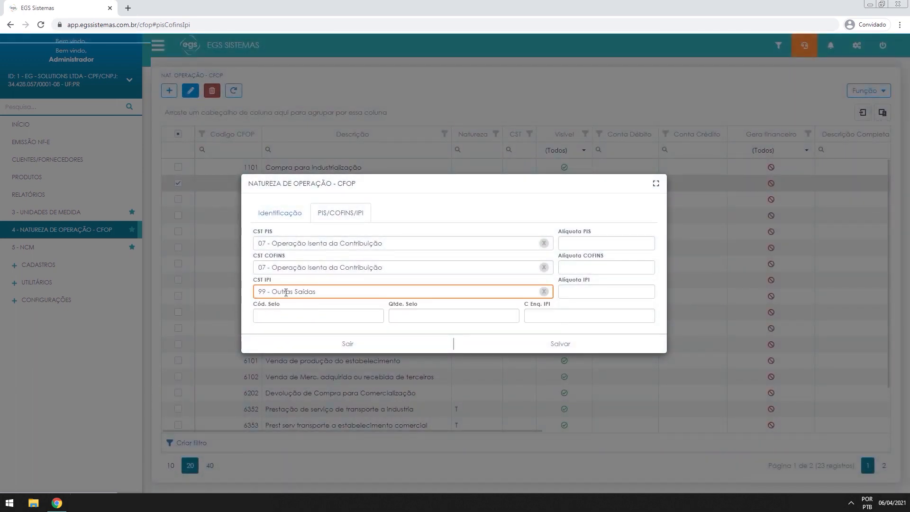
Enter IPI enquadramento code 999, leaving the seal quantity and code blank
left_click(595, 319)
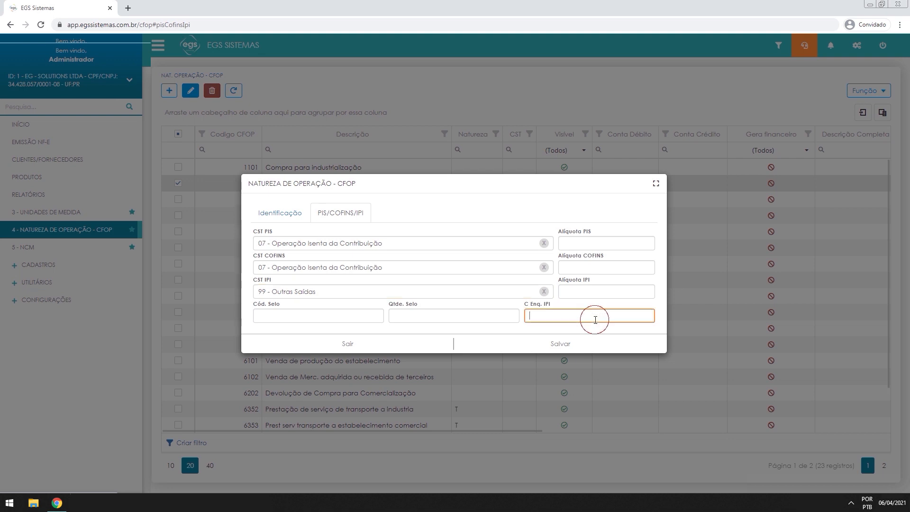
type("999")
left_click(469, 317)
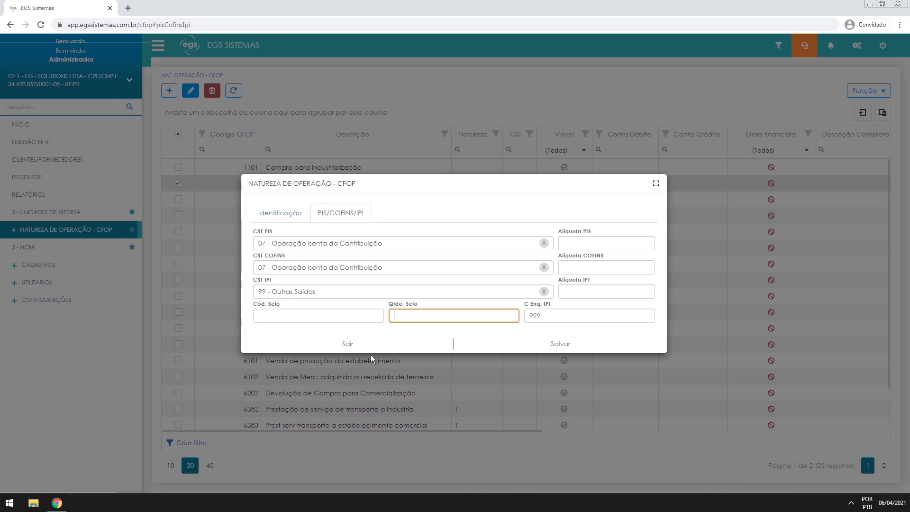
left_click(277, 315)
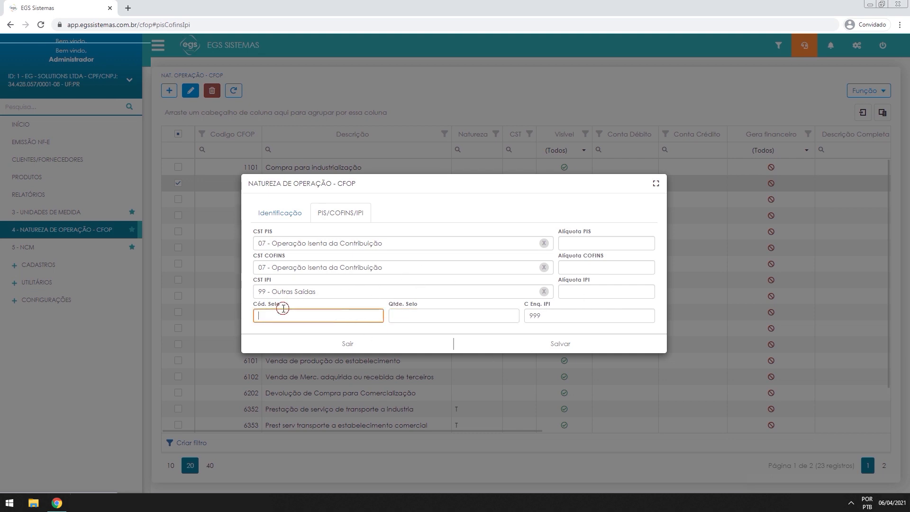
left_click(430, 305)
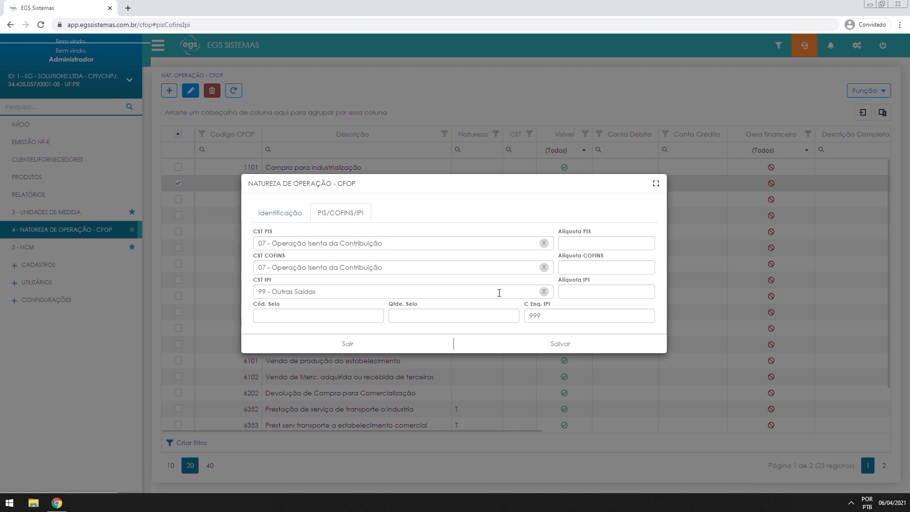
left_click(266, 213)
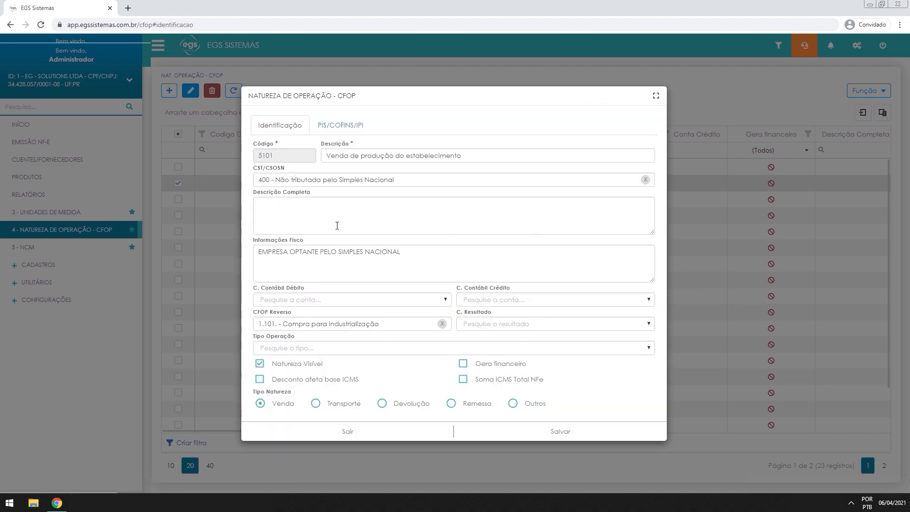
Save CFOP 5101 and check its row shows natureza V and CST 400 in the CFOP list
left_click(547, 431)
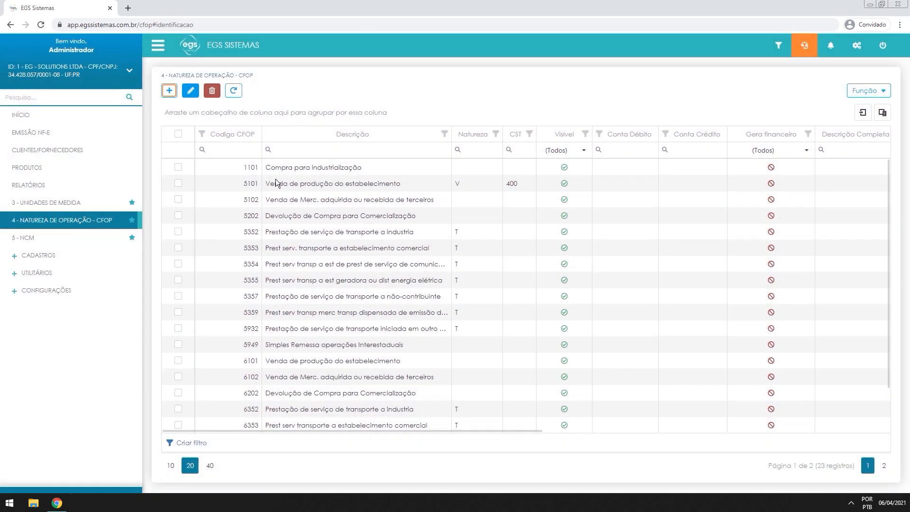
left_click_drag(250, 185, 436, 186)
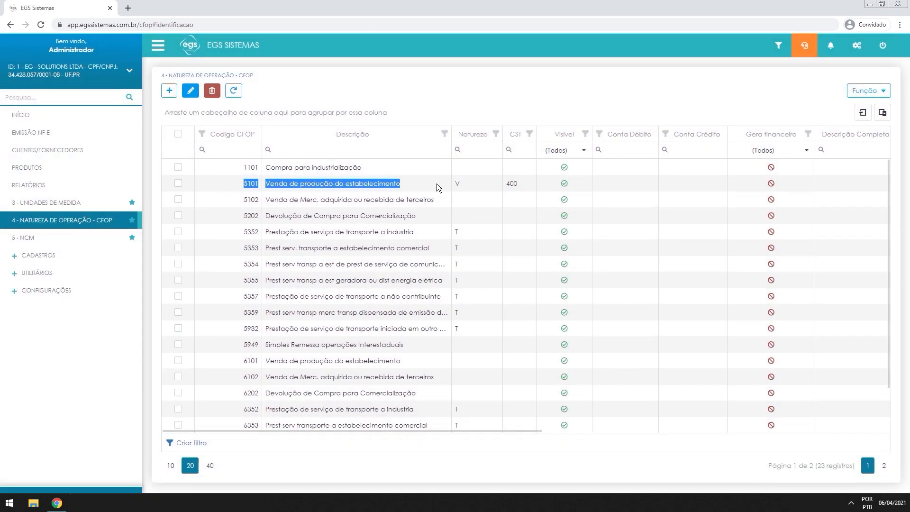
left_click(528, 185)
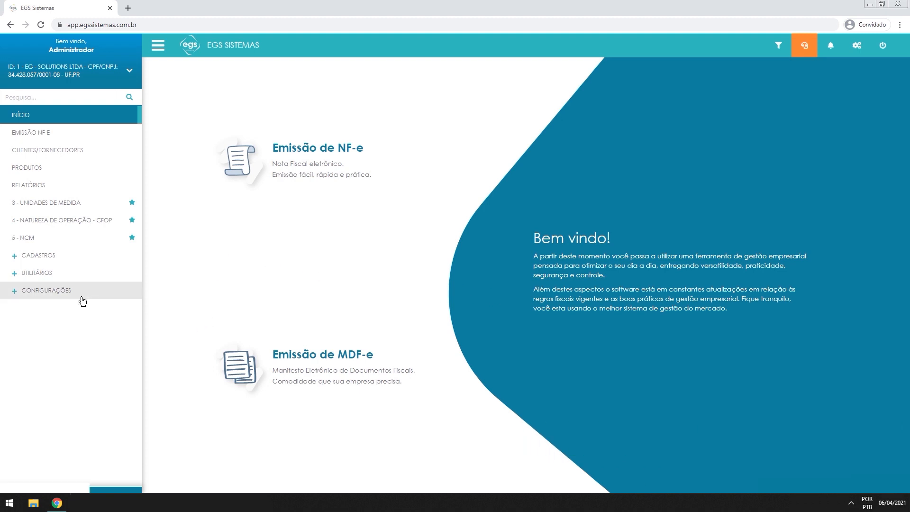
Open the EG - SOLUTIONS company record from 1 - Minha Empresa for editing
left_click(35, 294)
left_click(52, 309)
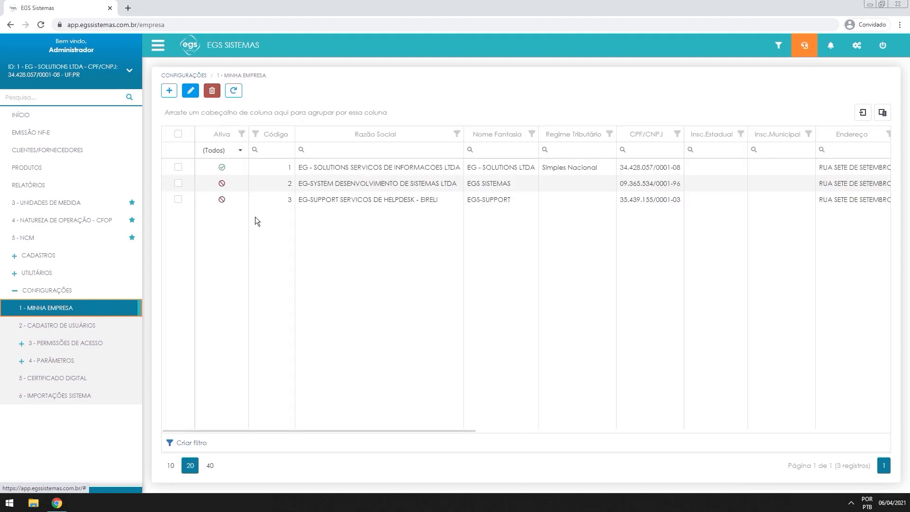
left_click(183, 170)
left_click(187, 91)
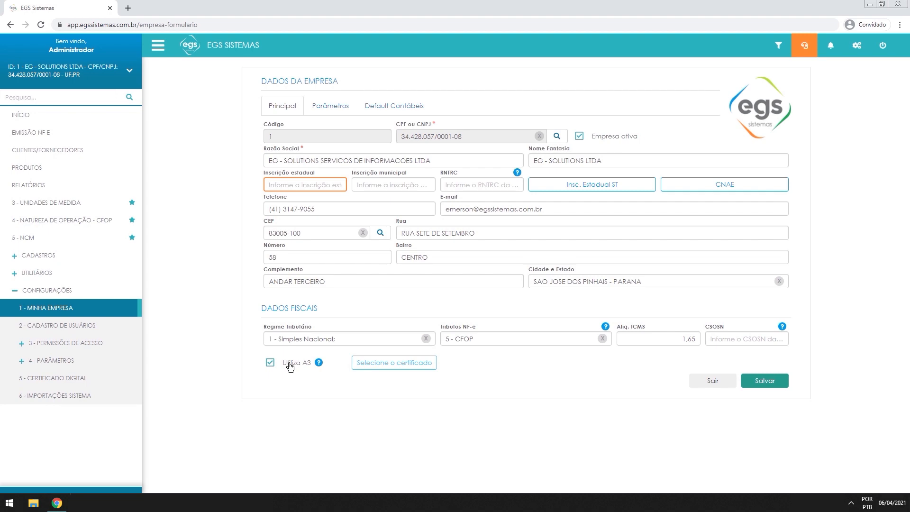
Toggle Utiliza A3 off, view the certificate window twice, re-enable A3 and close the form
left_click(290, 365)
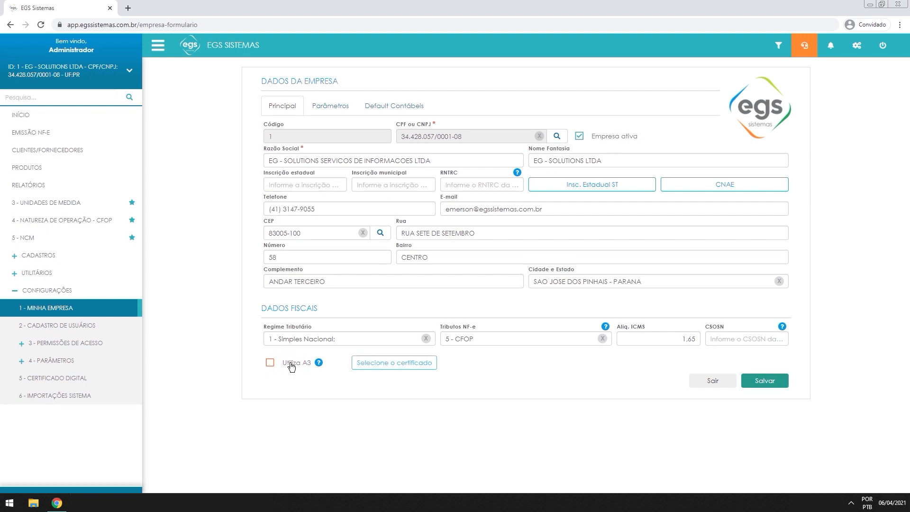
left_click(402, 364)
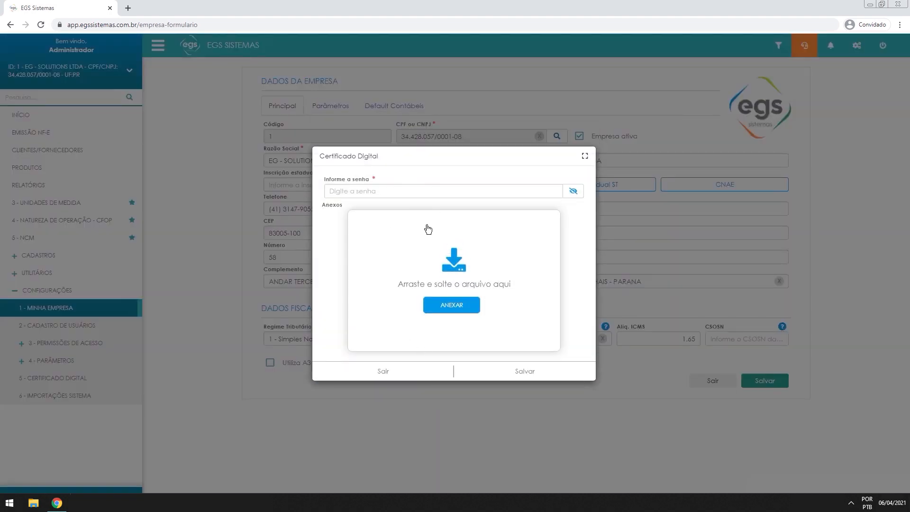
left_click(393, 376)
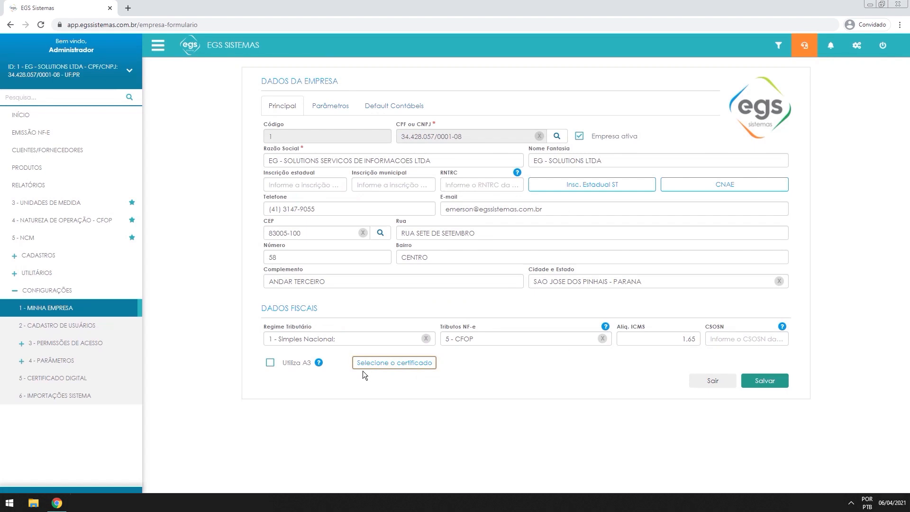
left_click(393, 363)
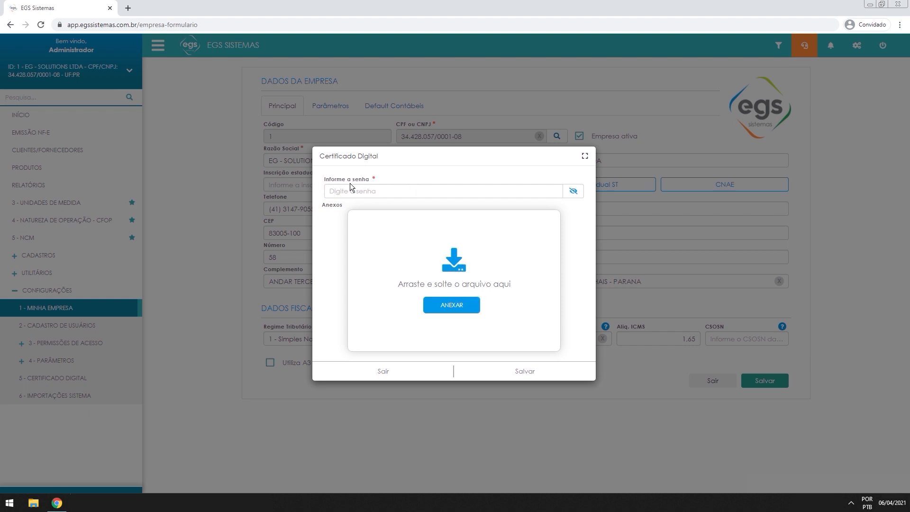
left_click(417, 369)
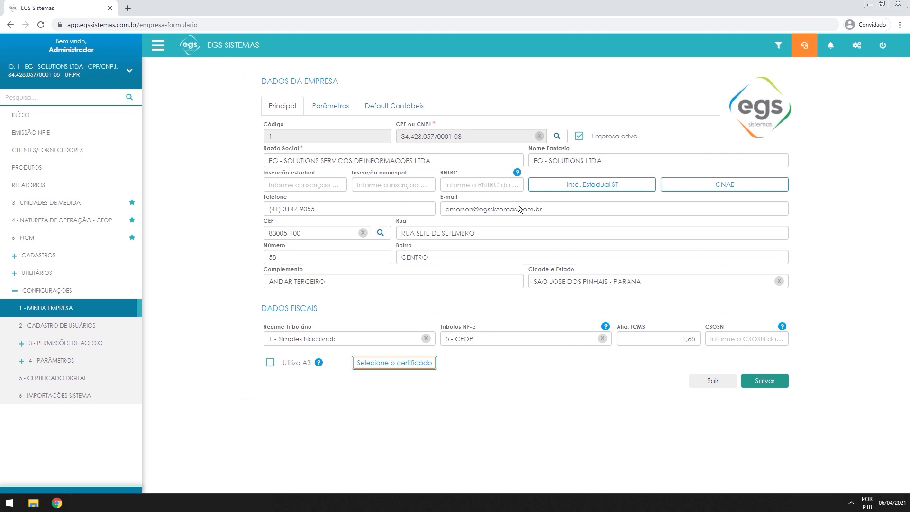
left_click(271, 363)
left_click(709, 380)
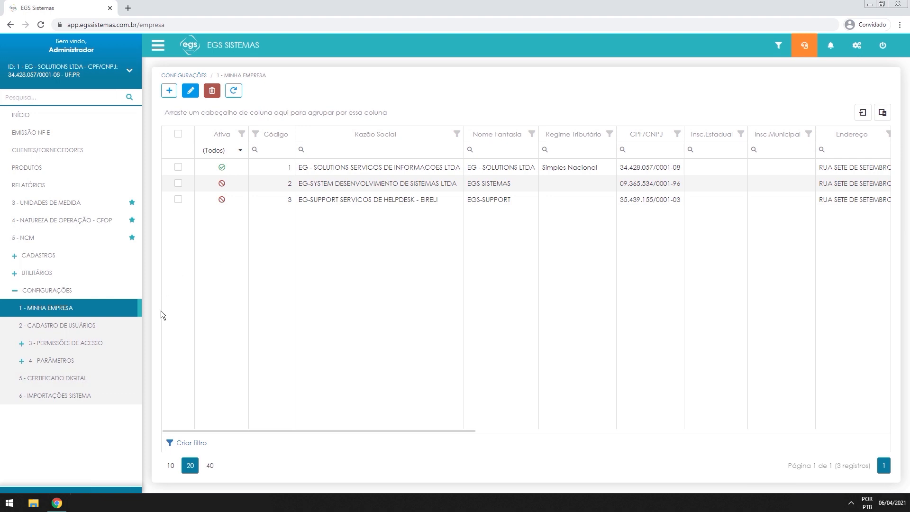
left_click(68, 381)
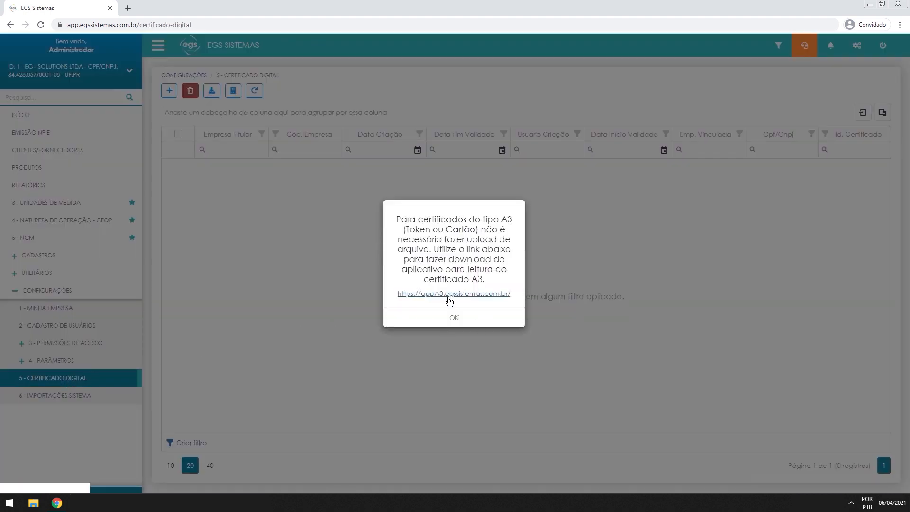
Dismiss the A3 notice, cancel a new certificate, and check the column filters without filtering
left_click(456, 318)
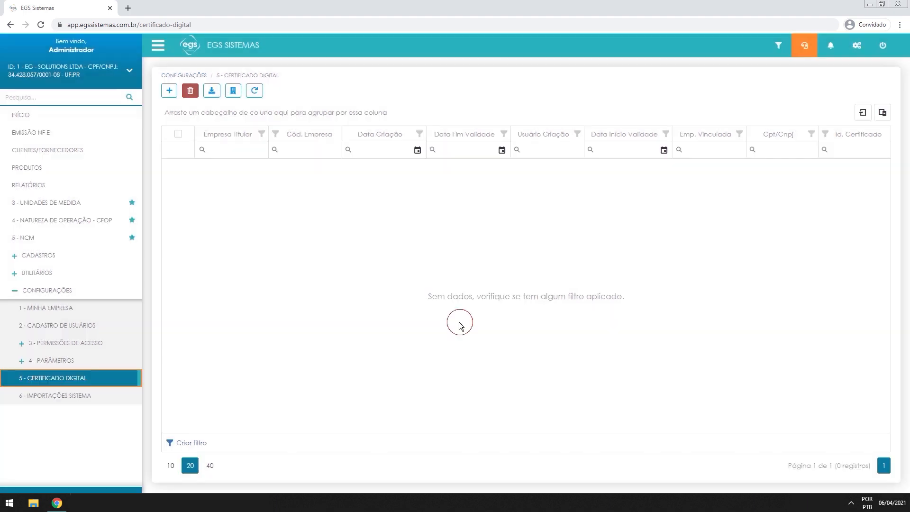
left_click(168, 92)
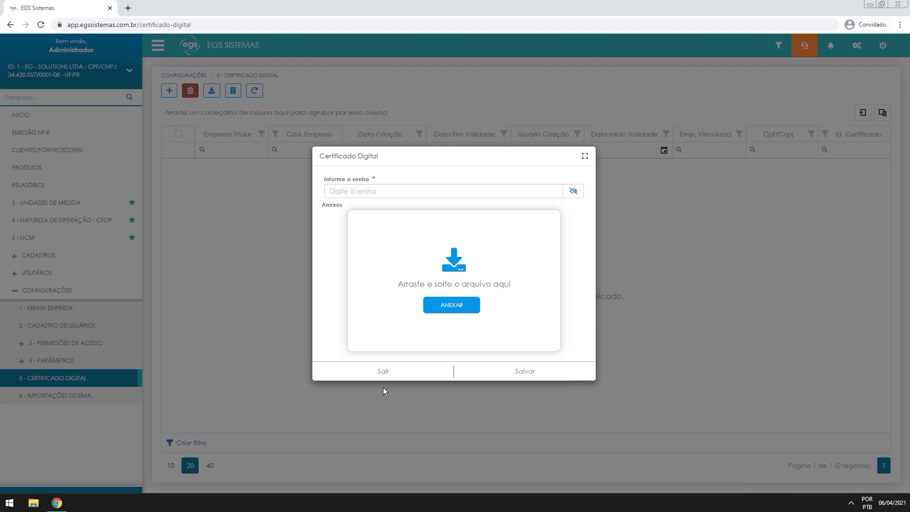
left_click(425, 372)
left_click(202, 150)
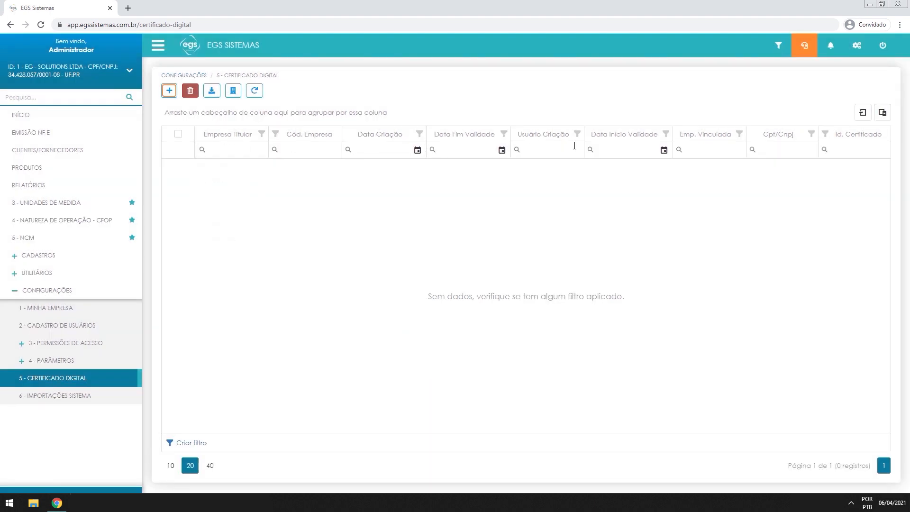
left_click(823, 150)
left_click(793, 170)
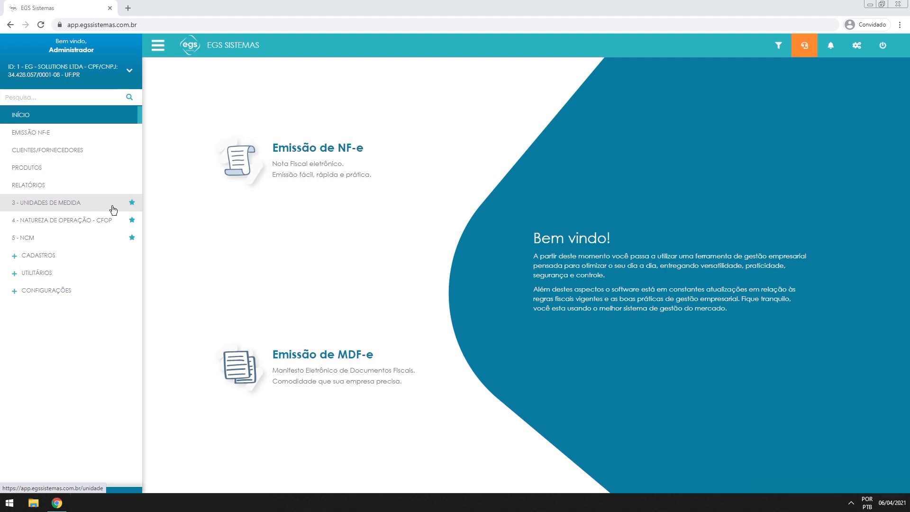
Open the Emissão de NF-e list, note the production environment label, and start a new NF-e
left_click(311, 159)
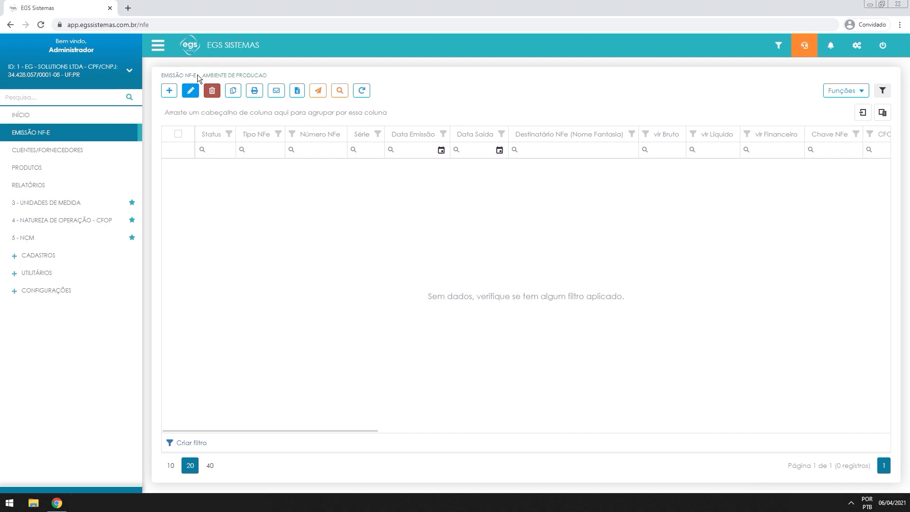
left_click_drag(204, 76, 275, 72)
left_click(275, 73)
left_click_drag(280, 73, 205, 76)
left_click(280, 73)
left_click(169, 92)
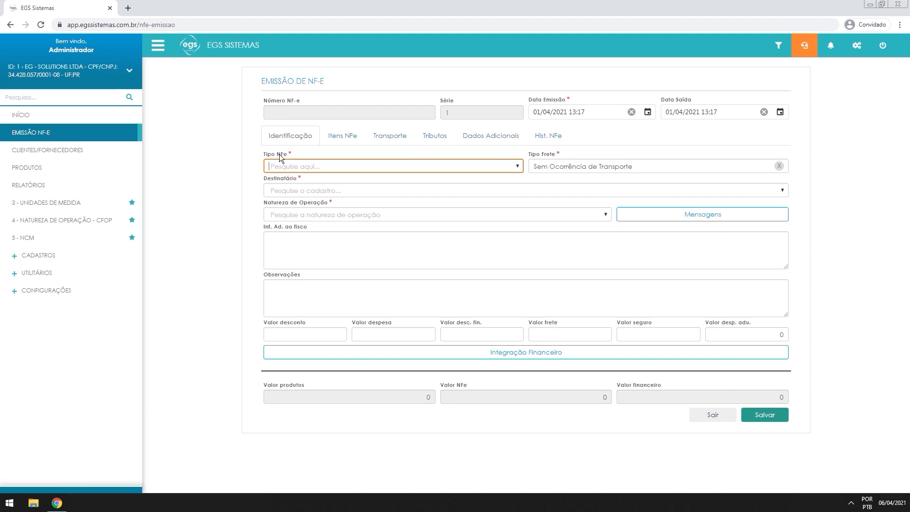
Set the NF-e type to 1 - Saída and the recipient to EGS SISTEMAS
left_click(292, 167)
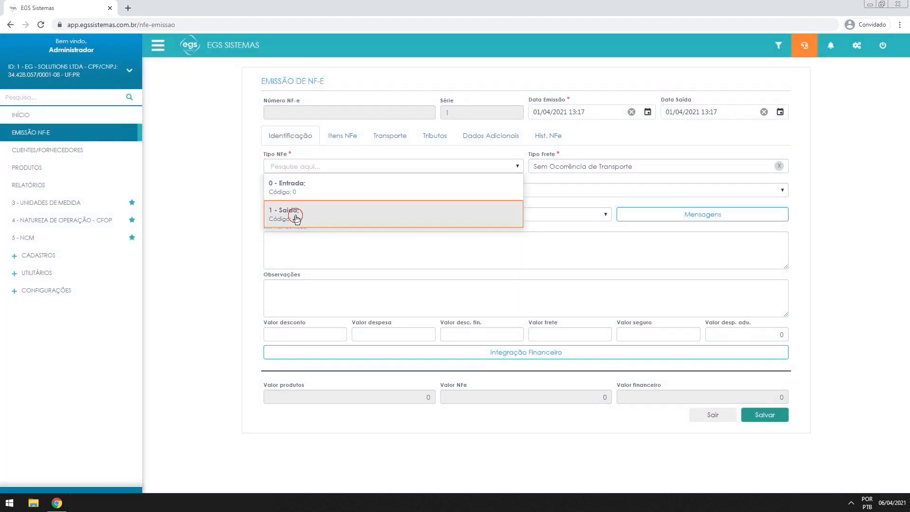
left_click(295, 209)
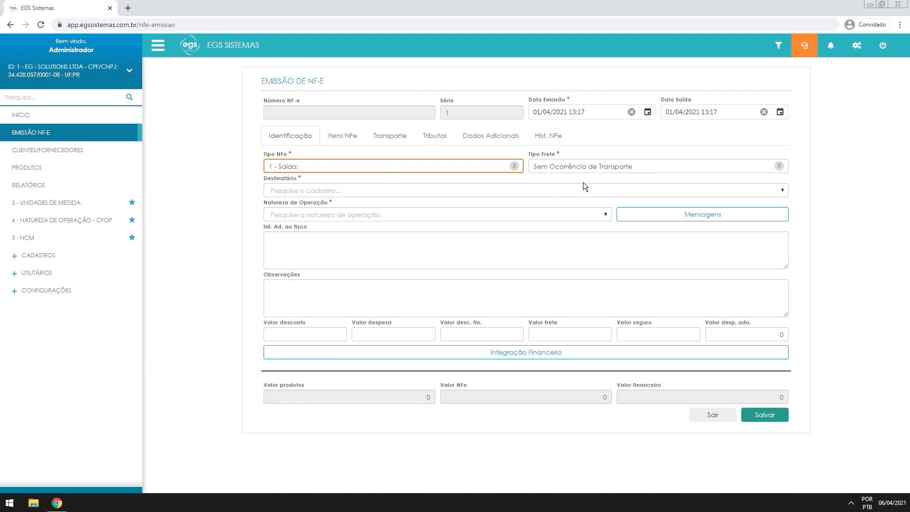
left_click(283, 191)
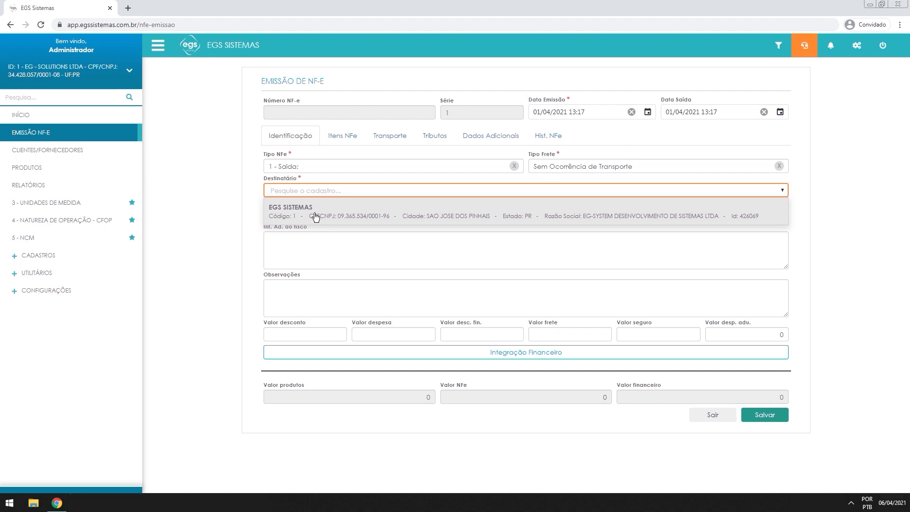
left_click(315, 217)
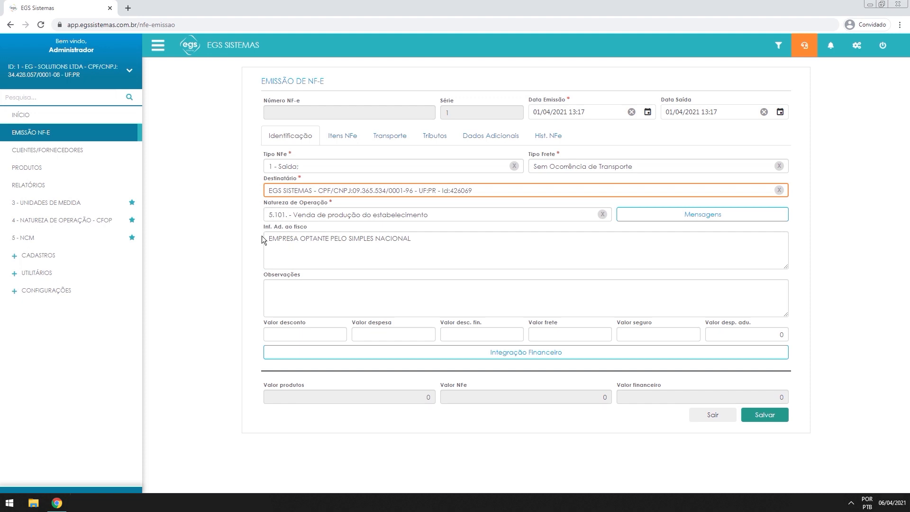
Review the Simples Nacional note in Inf. Ad. ao fisco, then move to Observações
left_click_drag(266, 239, 413, 238)
left_click(428, 237)
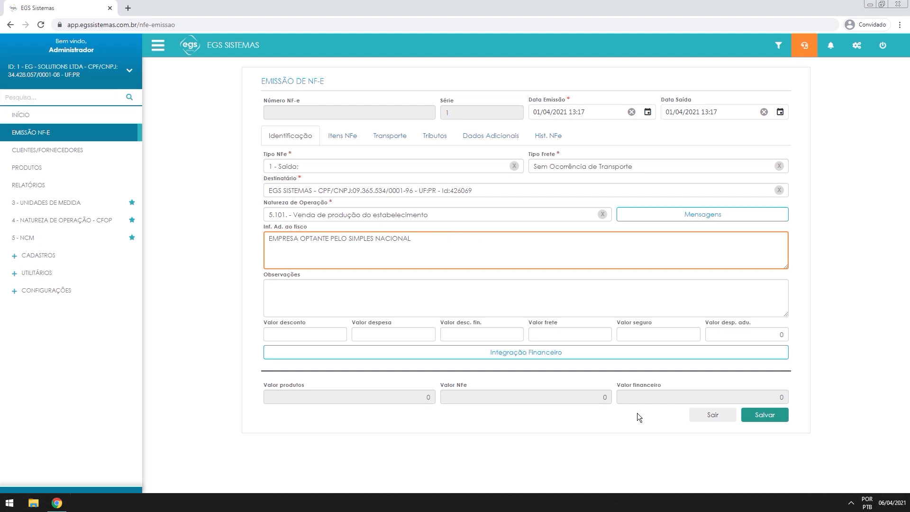
left_click(858, 484)
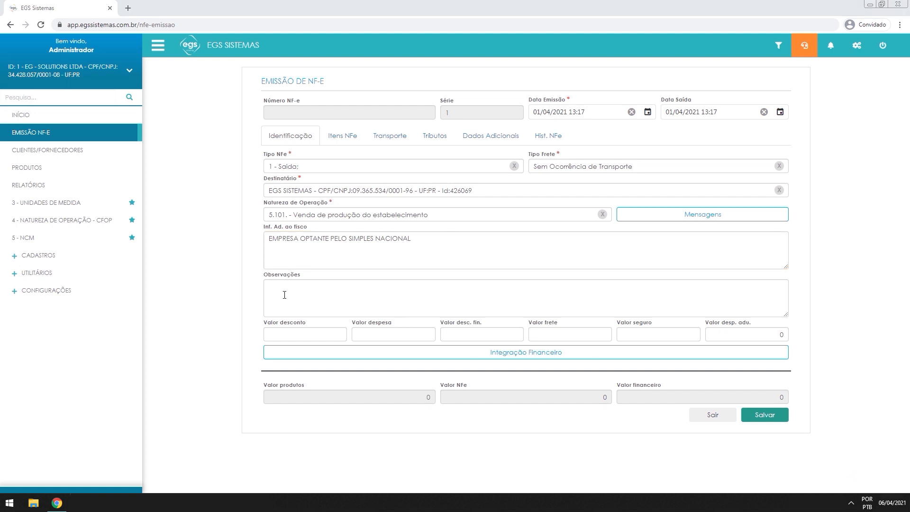
left_click(357, 297)
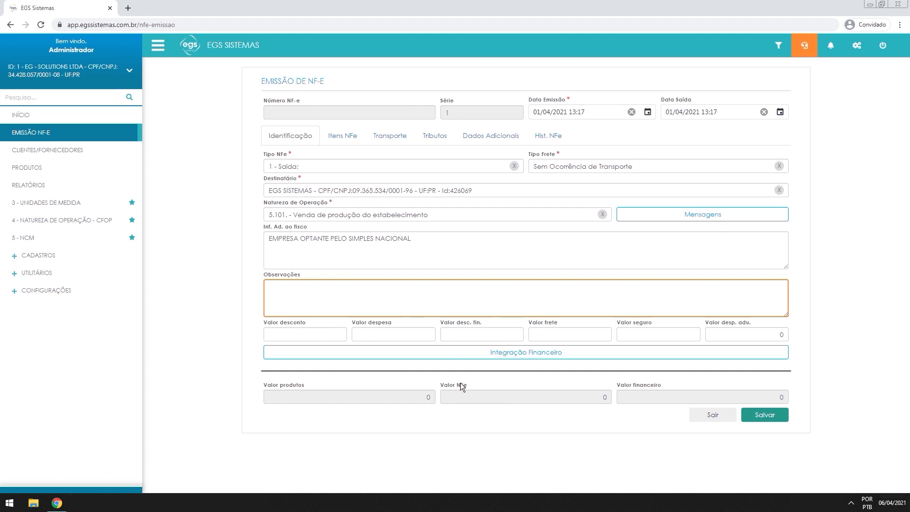
left_click(475, 365)
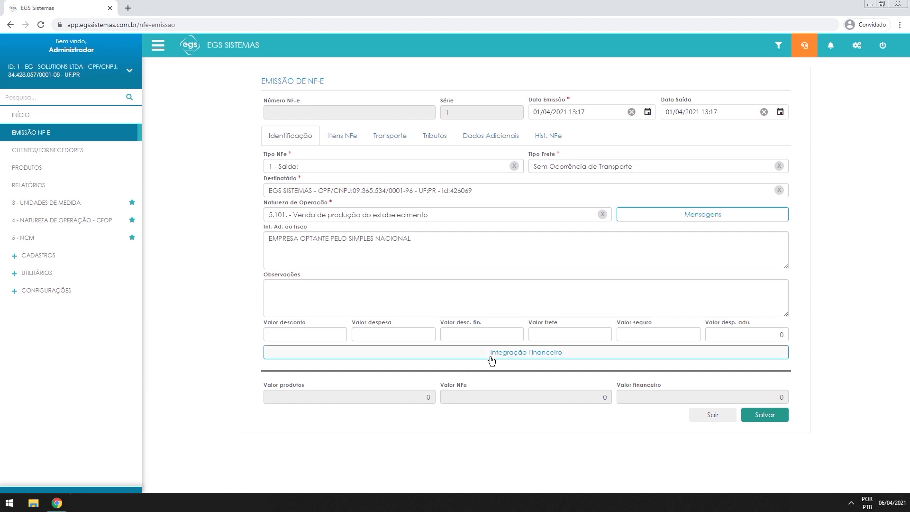
left_click(542, 360)
left_click_drag(353, 255, 506, 255)
left_click(551, 258)
left_click(477, 283)
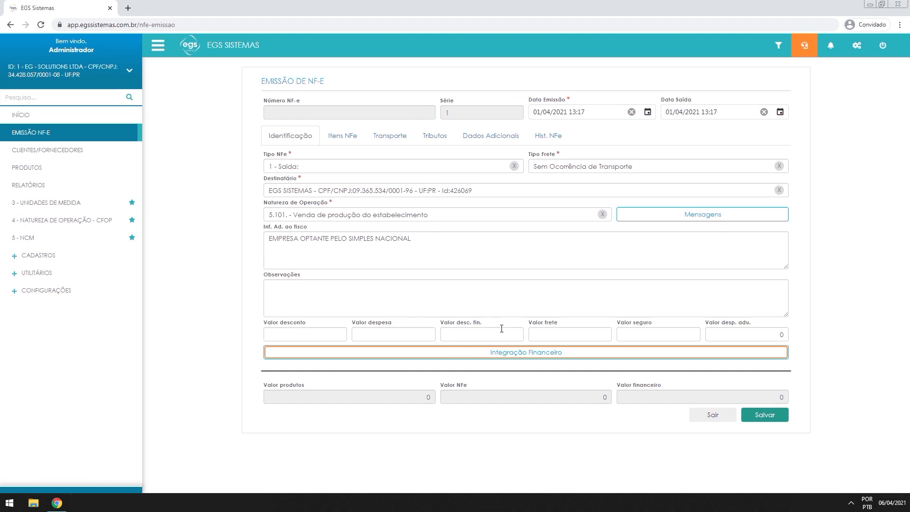
Add a new NF-e item with CANETA as the product
left_click(341, 136)
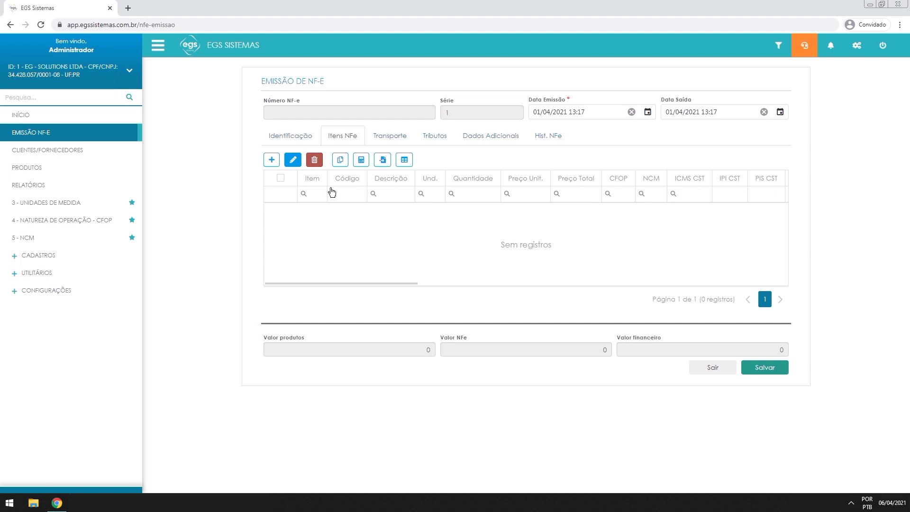
left_click(270, 159)
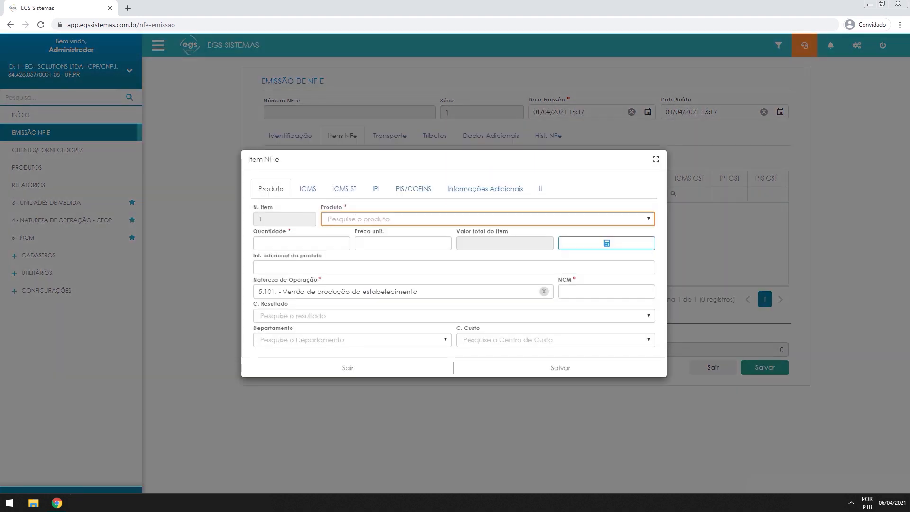
left_click(355, 220)
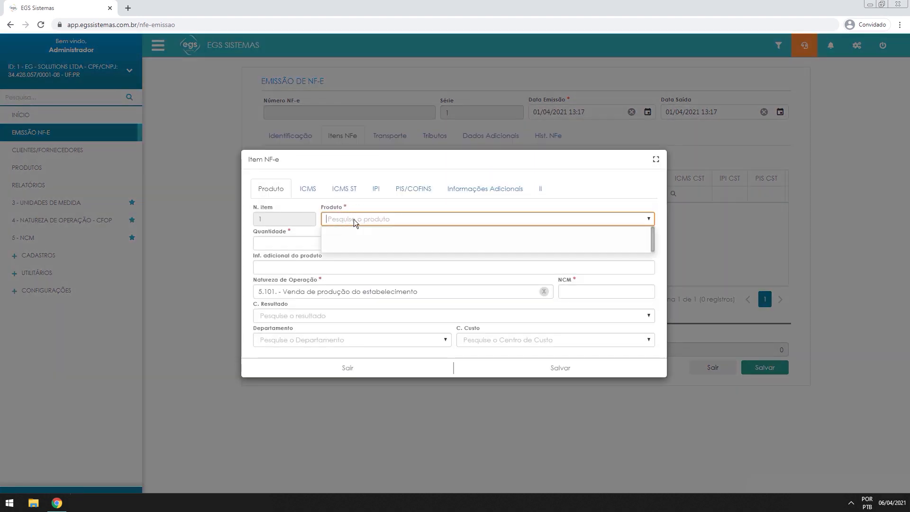
left_click(400, 271)
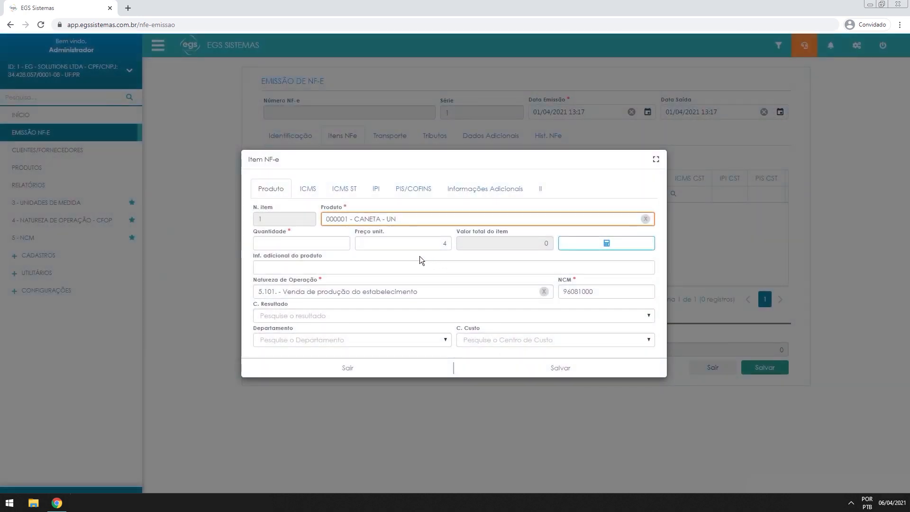
Set the CANETA unit price to 3,50, quantity 10, and note 'caneta cor azul'
left_click(416, 243)
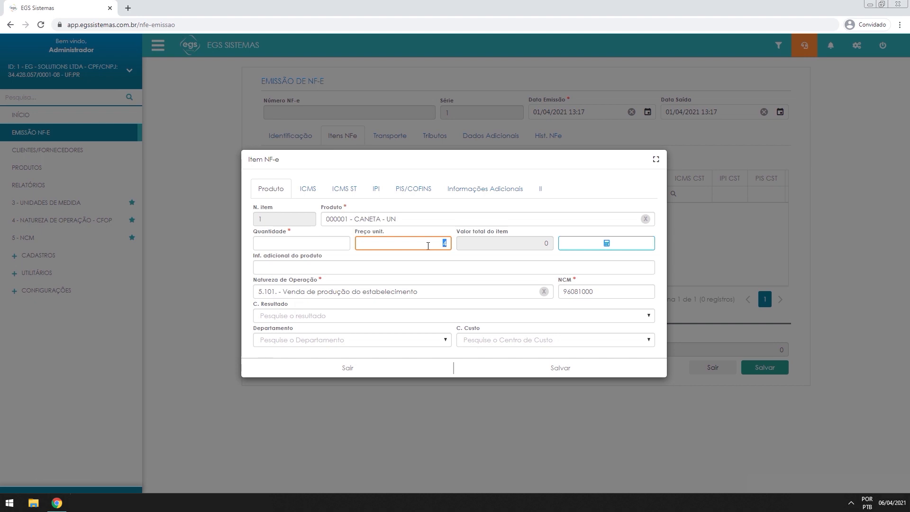
key("BackSpace")
type(",50")
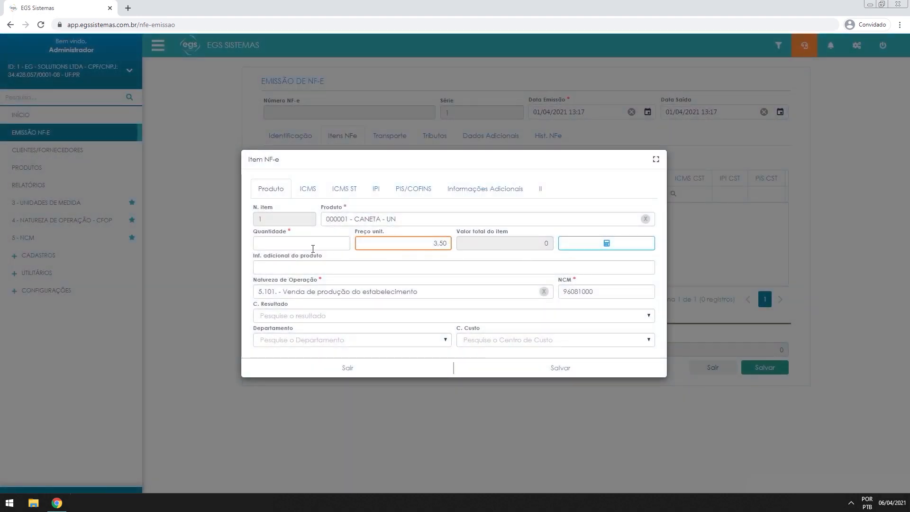
left_click(296, 244)
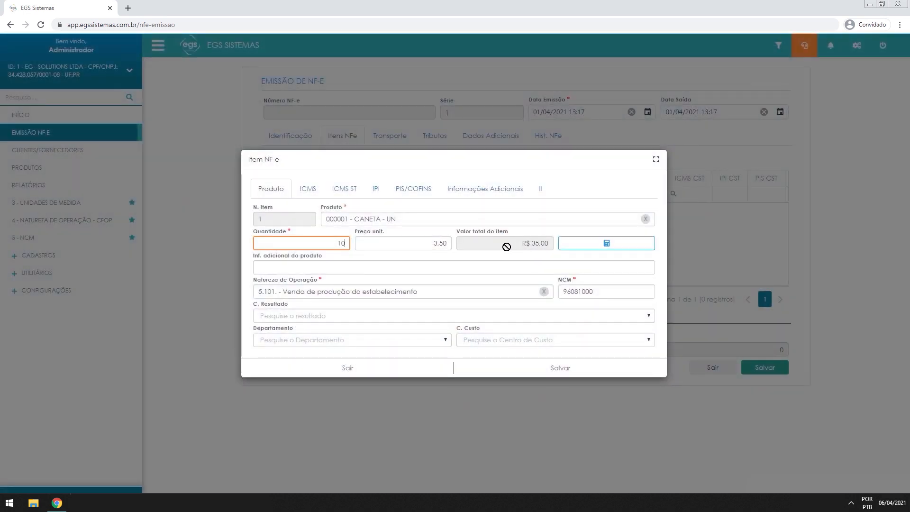
left_click(260, 267)
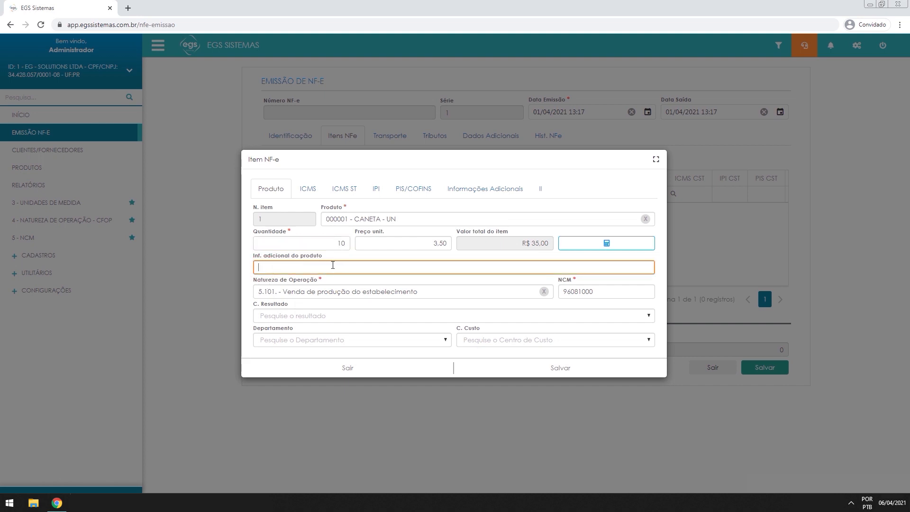
type("caneta cor azul")
left_click(308, 188)
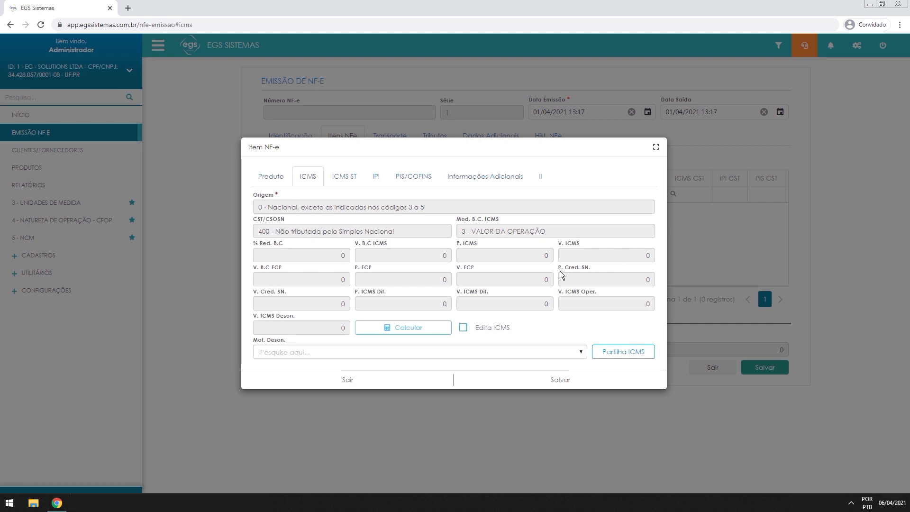
Confirm CSOSN 400 Não tributada with a zero Simples Nacional credit rate, then save the CANETA item
left_click_drag(556, 267, 605, 266)
left_click(605, 265)
left_click_drag(640, 279, 656, 281)
left_click(592, 283)
left_click_drag(259, 231, 524, 231)
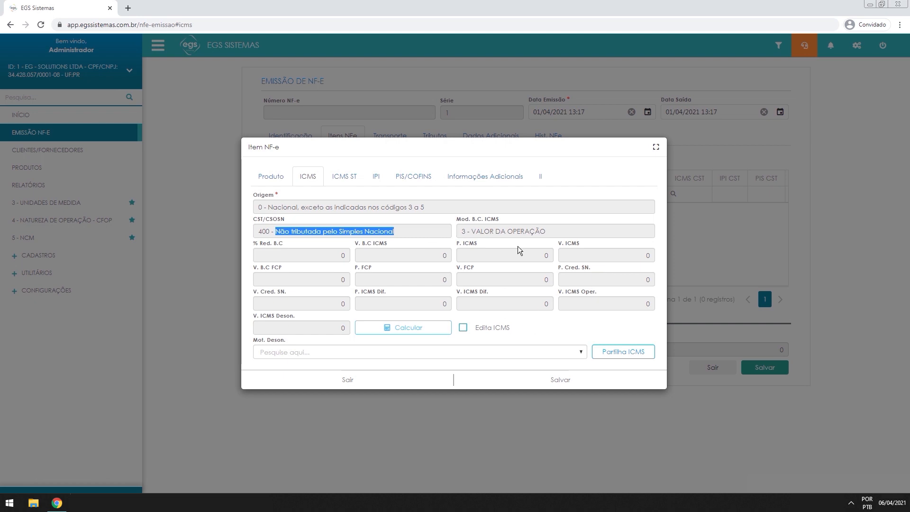
left_click(631, 280)
left_click(527, 384)
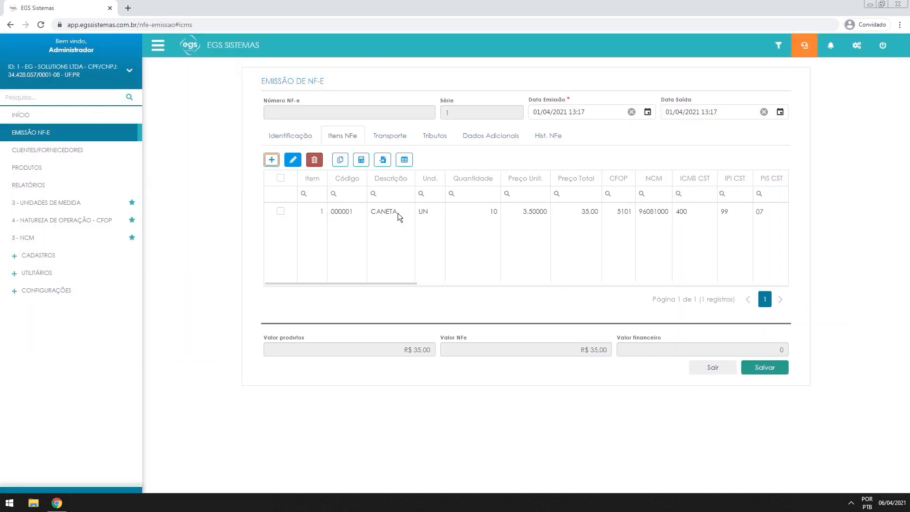
Leave the NF-e and open the CFOP 5101 record for editing
left_click(713, 368)
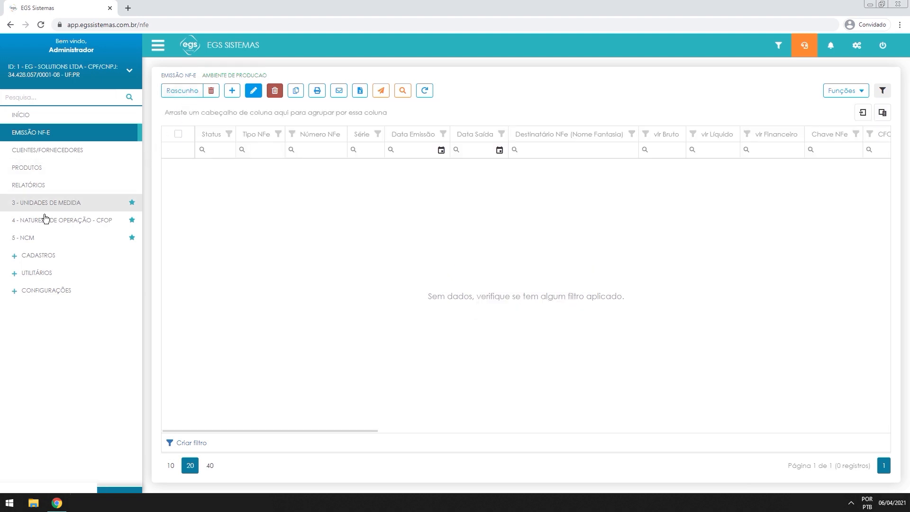
left_click(85, 226)
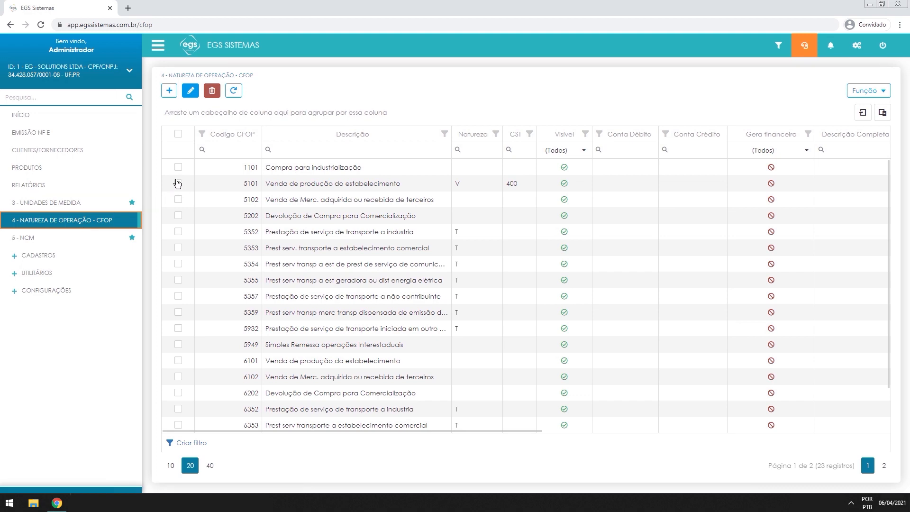
left_click(179, 184)
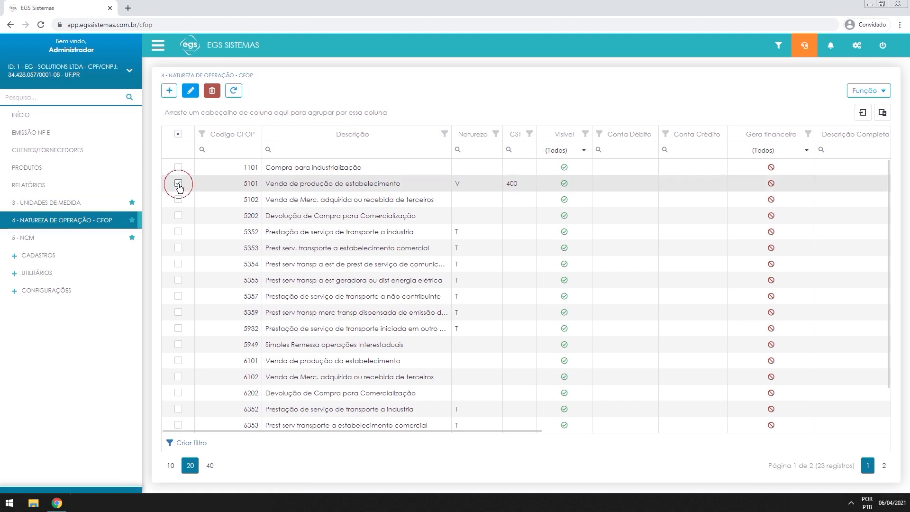
left_click(191, 91)
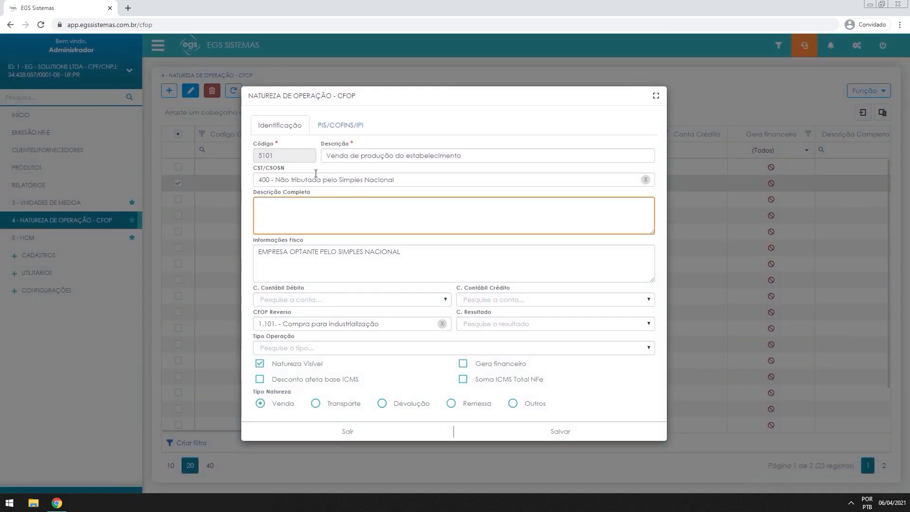
Replace CSOSN 400 with 101 on CFOP 5101, save, and reopen the draft NF-e
left_click(644, 181)
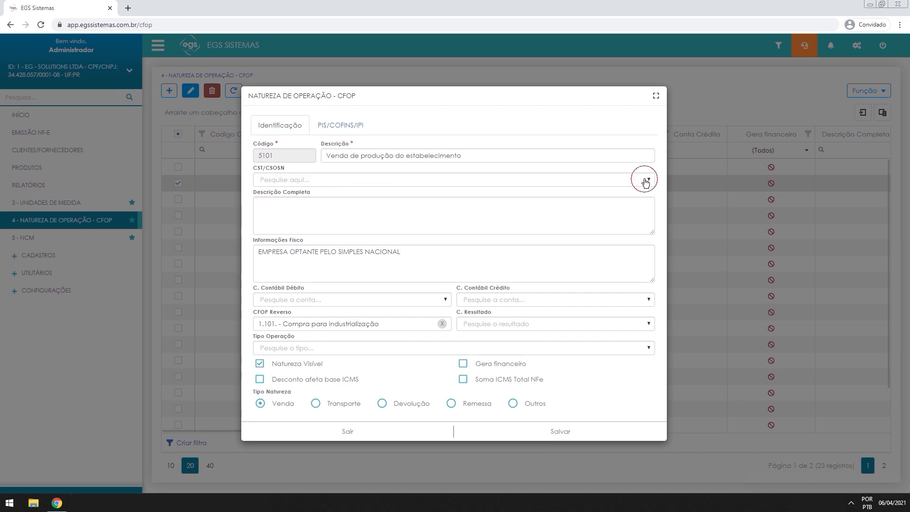
left_click(584, 179)
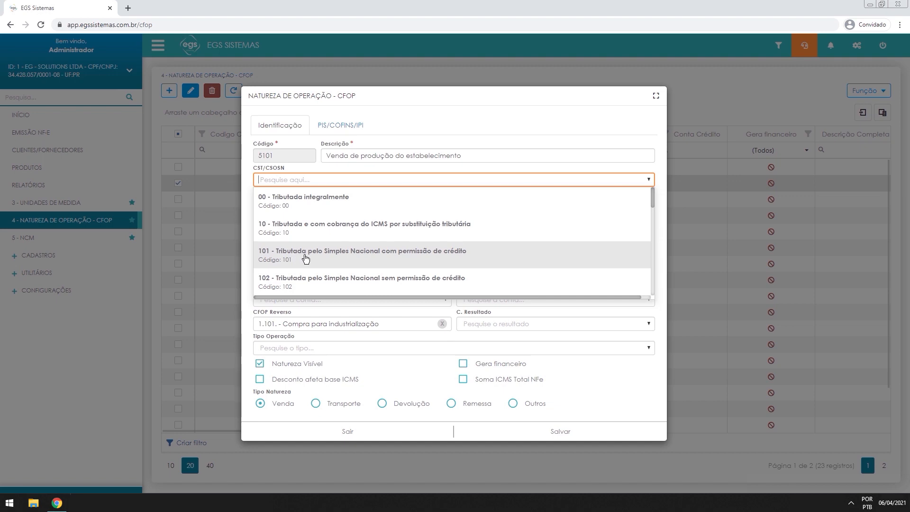
left_click(419, 258)
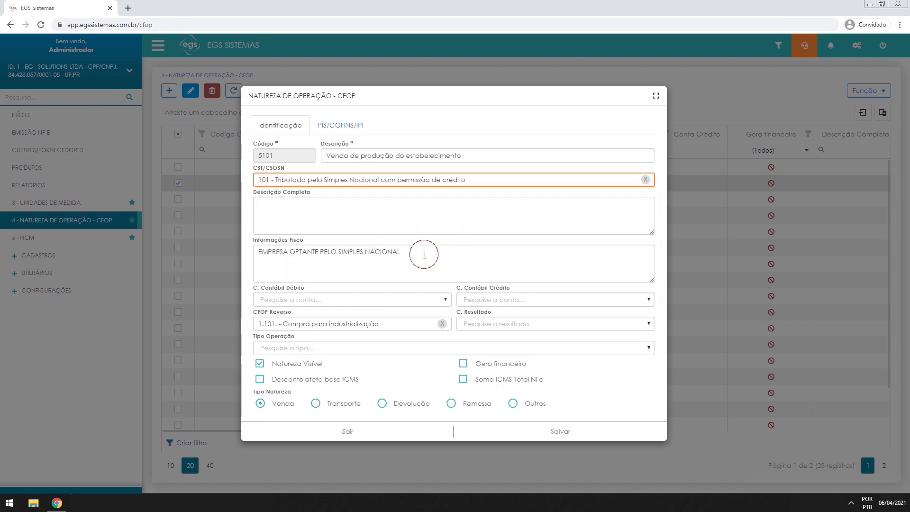
left_click(541, 435)
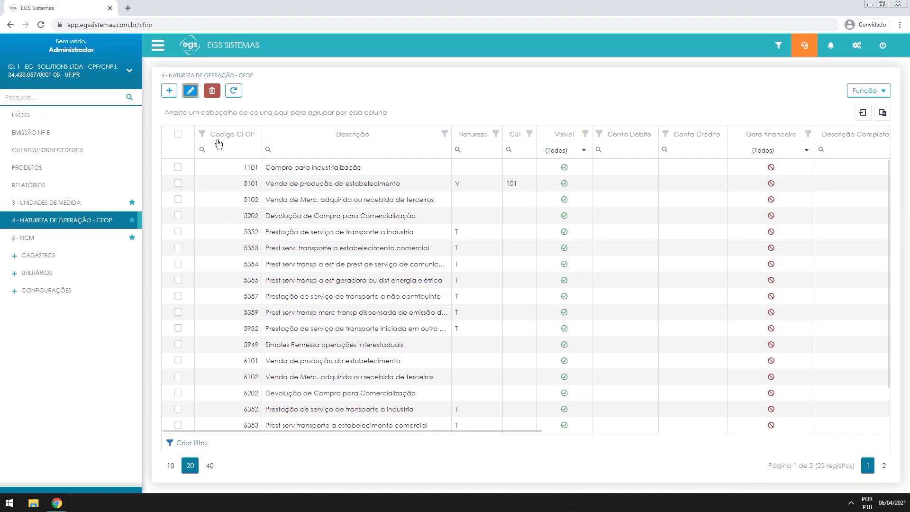
left_click(42, 139)
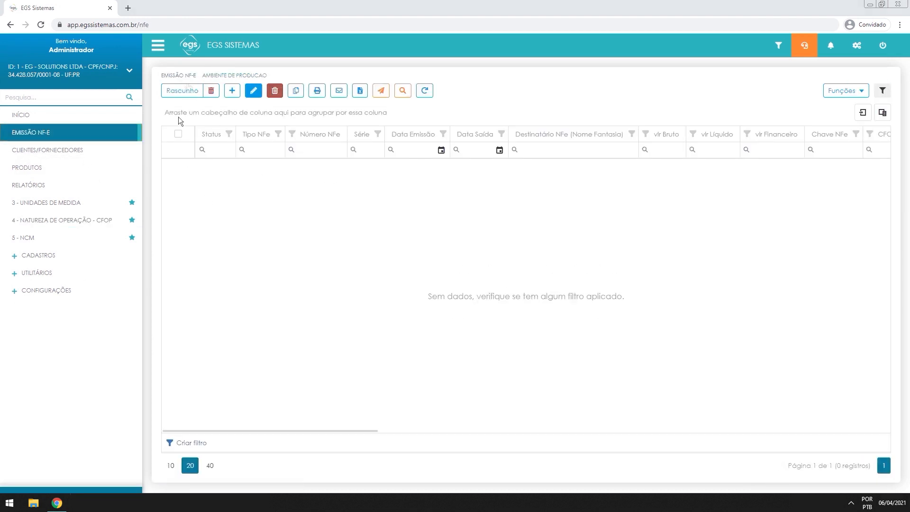
left_click(174, 89)
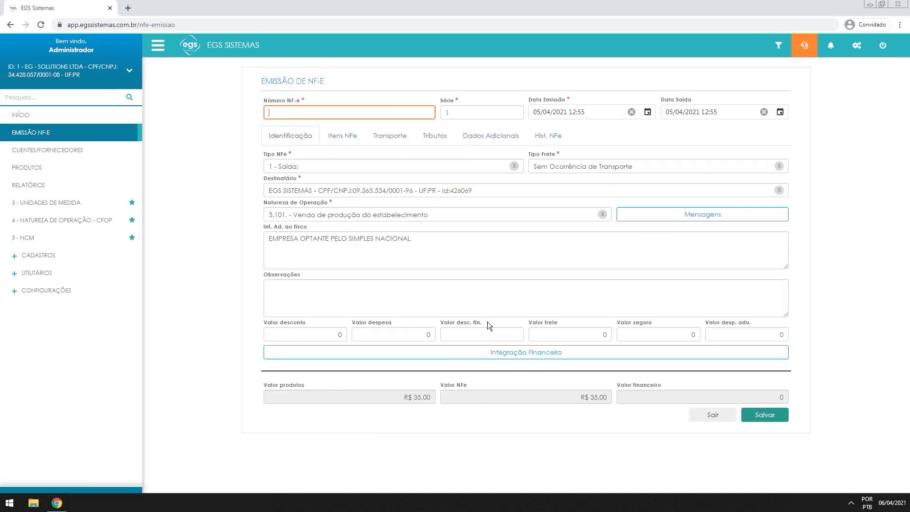
Recalculate the item taxes and confirm CANETA's ICMS now shows the 1,65 credit rate
left_click(337, 138)
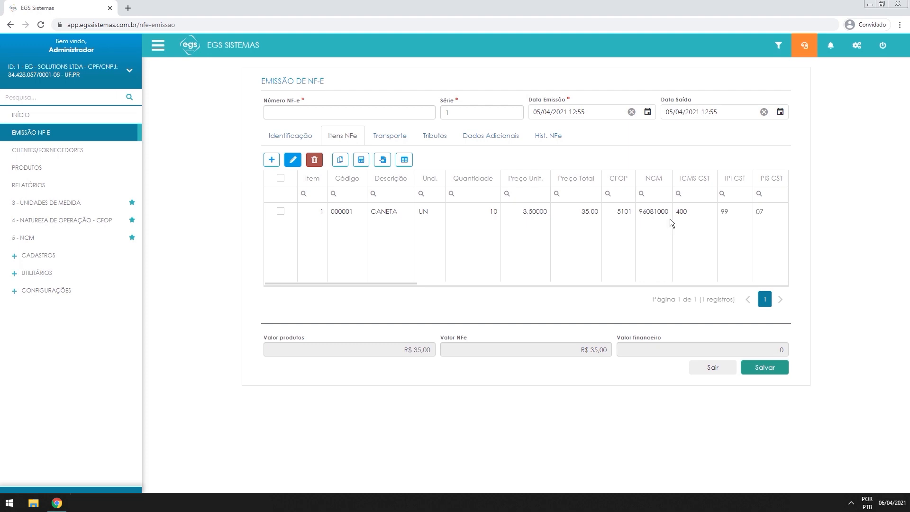
left_click(360, 161)
left_click(280, 211)
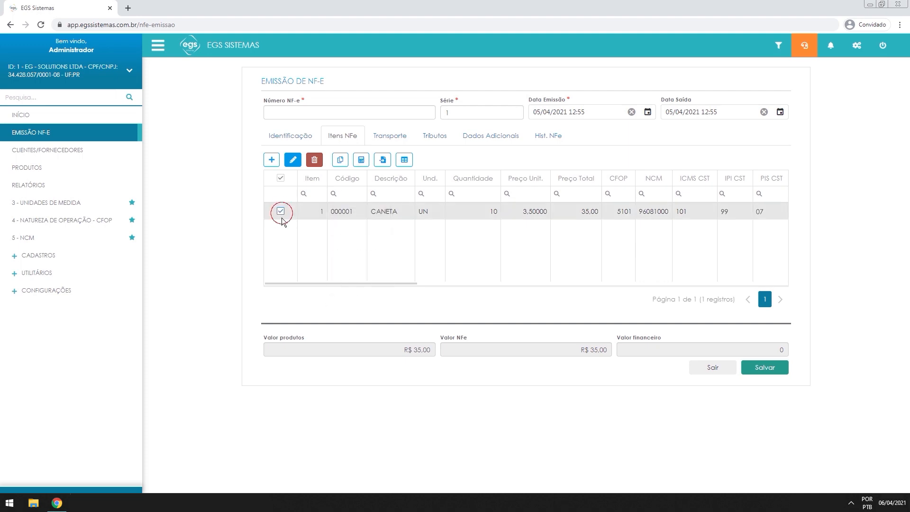
left_click(293, 159)
left_click(314, 189)
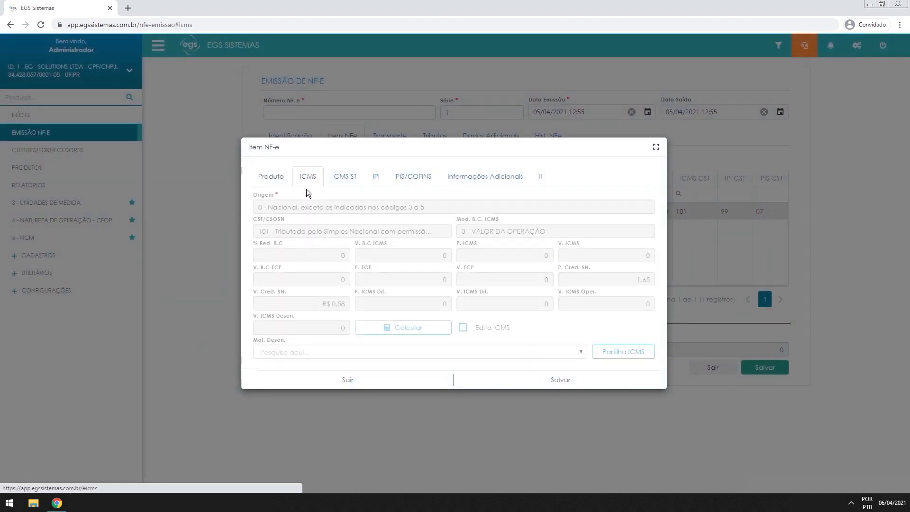
left_click_drag(628, 280, 650, 280)
left_click(650, 296)
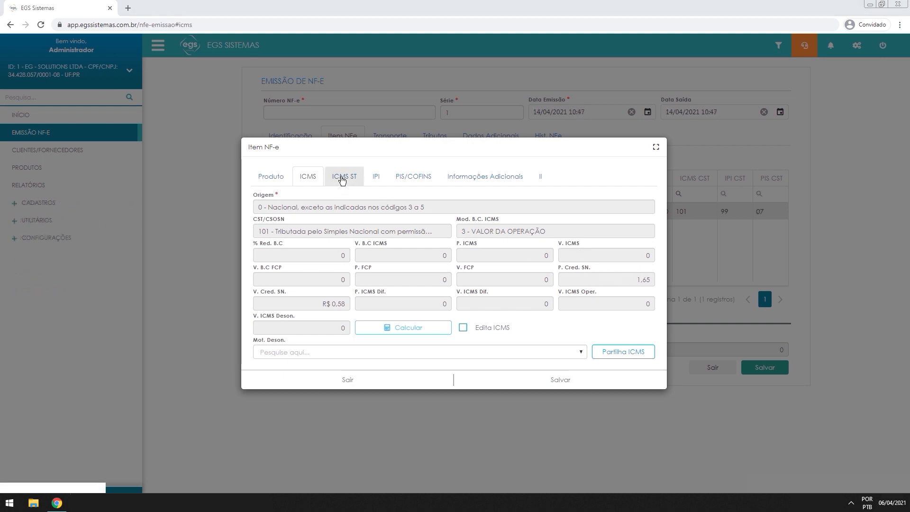
Review the CANETA item's ICMS ST, IPI and PIS/COFINS tabs
left_click(343, 177)
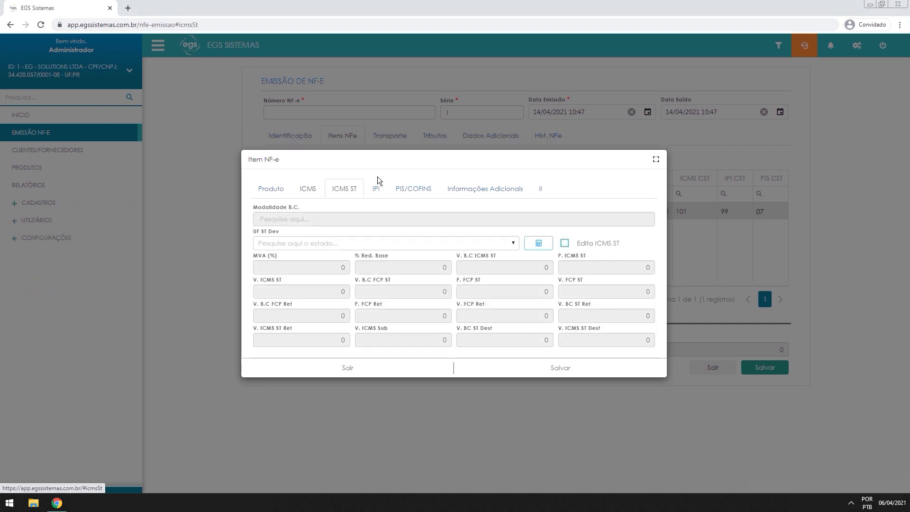
left_click(375, 188)
left_click(409, 202)
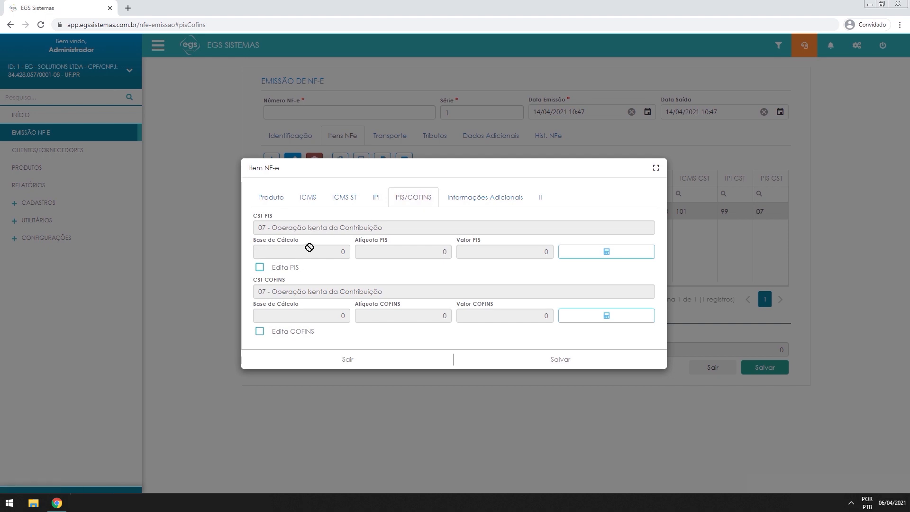
left_click(376, 207)
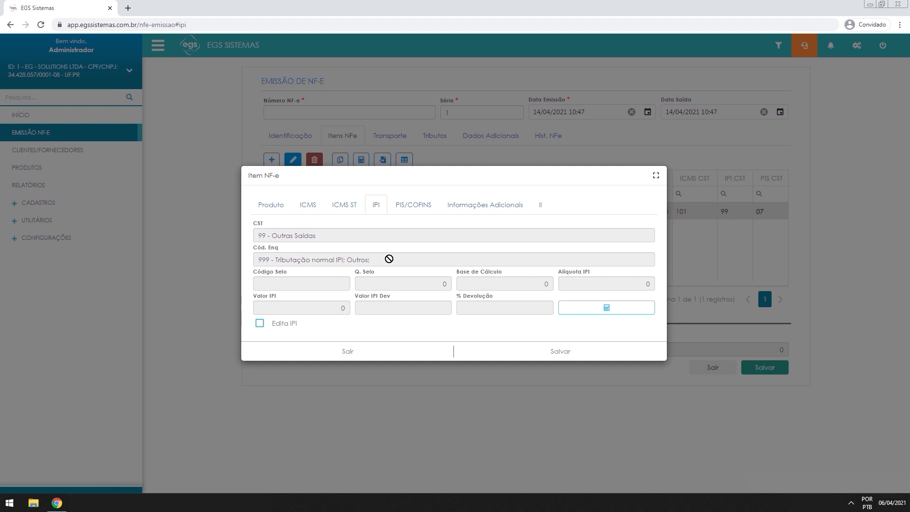
left_click(415, 203)
left_click(351, 202)
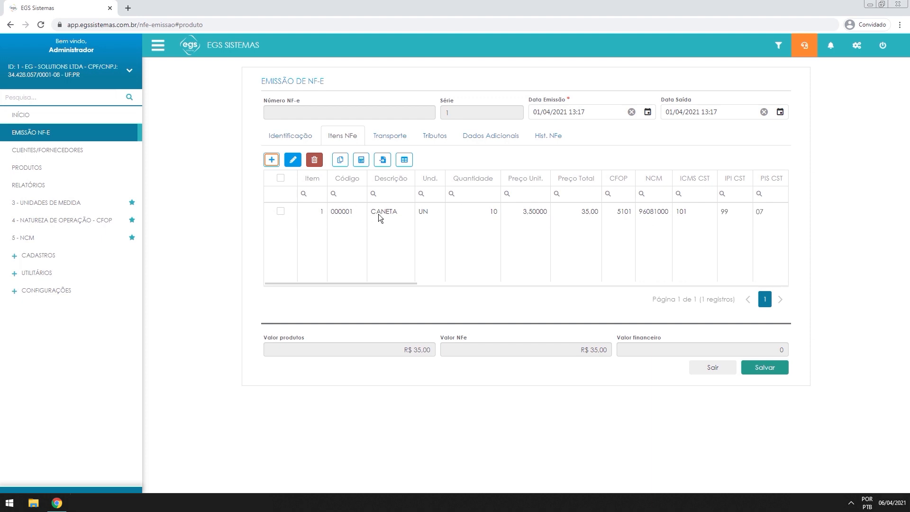
left_click_drag(396, 349, 436, 352)
left_click_drag(545, 349, 609, 351)
left_click(580, 358)
left_click_drag(788, 351, 774, 350)
left_click(776, 349)
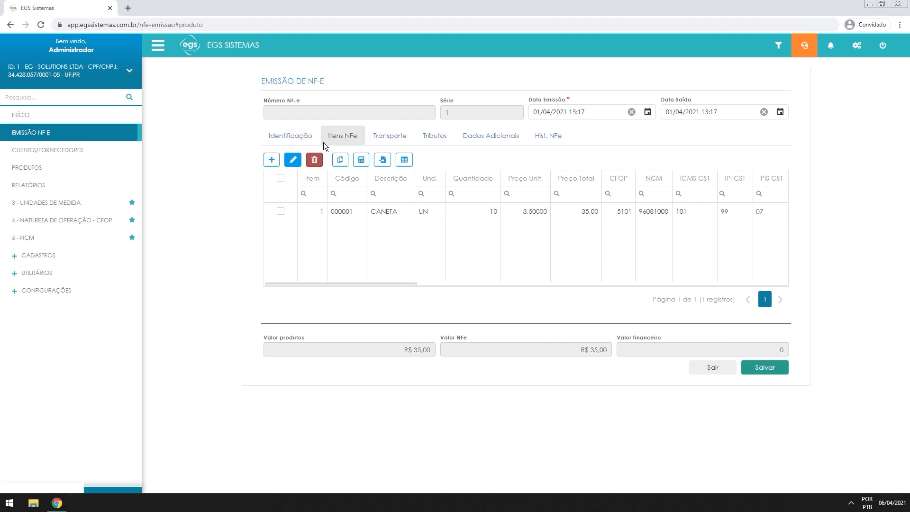
left_click(301, 136)
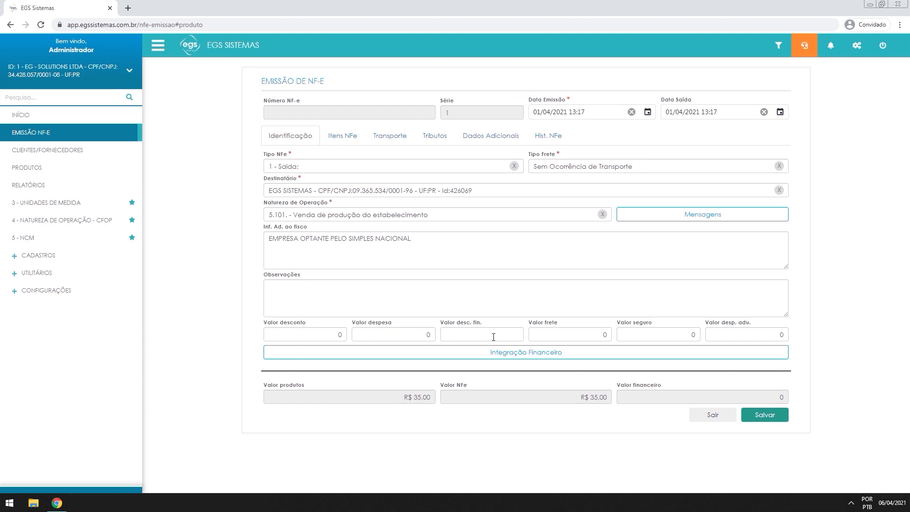
left_click(319, 339)
left_click_drag(307, 334, 364, 335)
type("2")
left_click(372, 335)
type("35,00")
key("Tab")
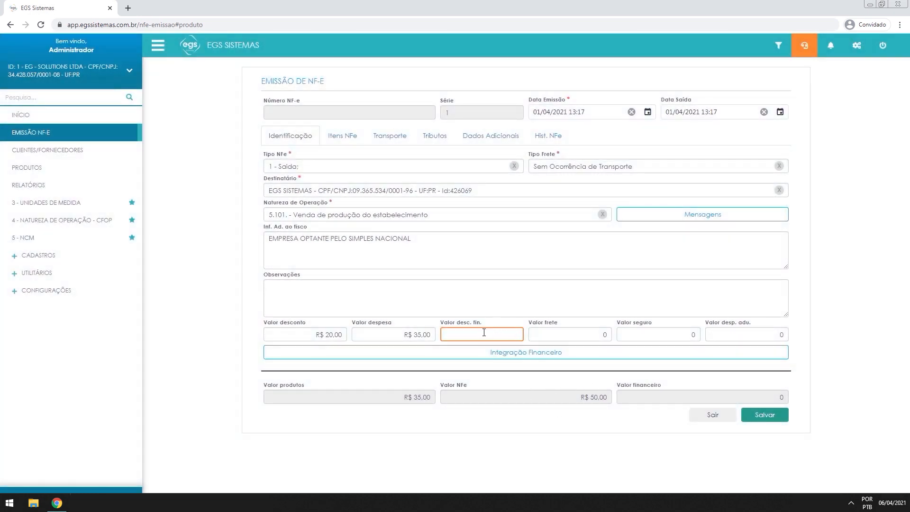
key("Tab")
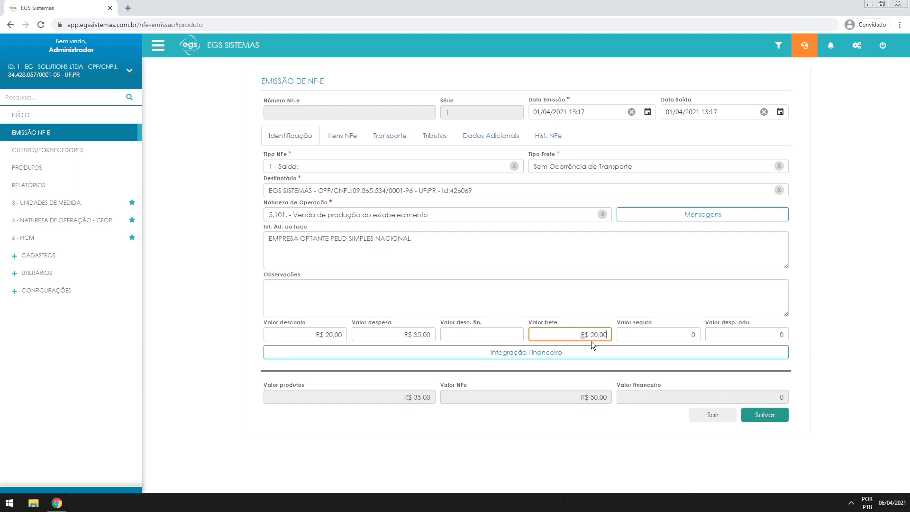
type("200,00")
key("Tab")
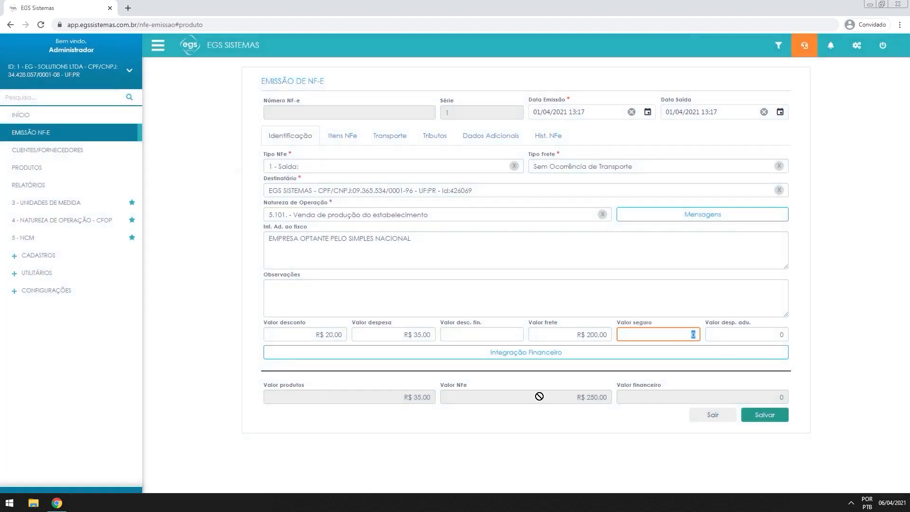
left_click(563, 334)
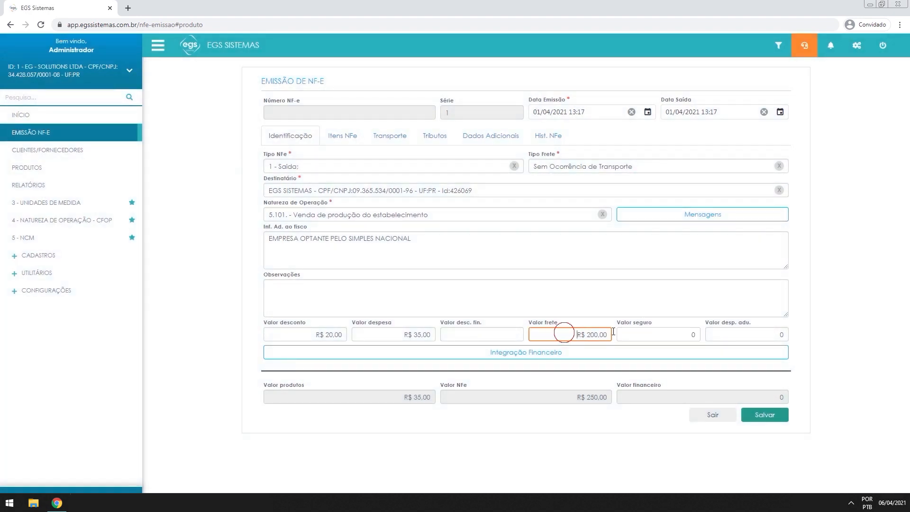
key("BackSpace")
left_click(405, 335)
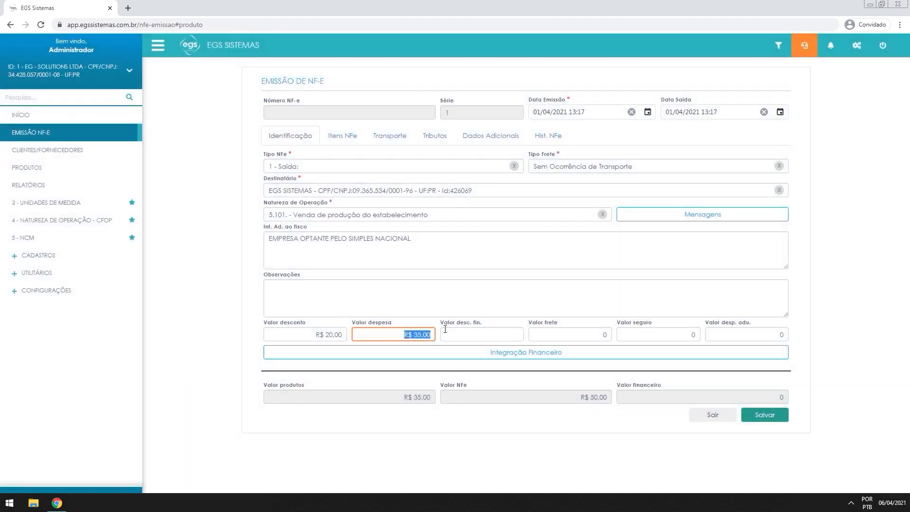
key("BackSpace")
left_click(317, 336)
key("BackSpace")
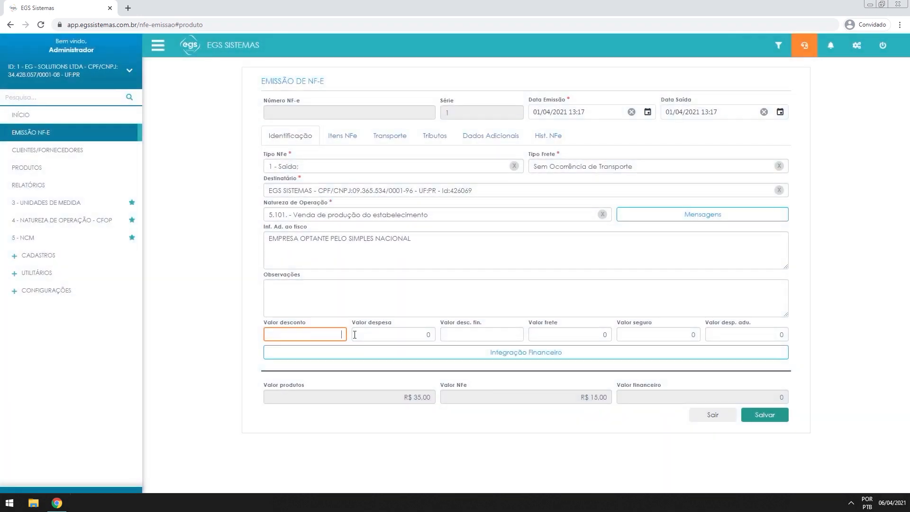
left_click(555, 377)
left_click(342, 136)
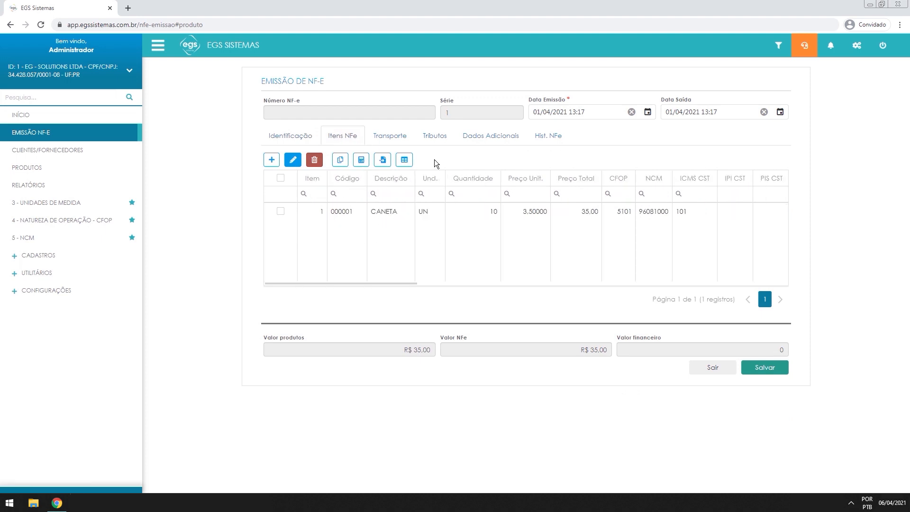
Review the transport details without a carrier, then show Tributos with ICMS Simples Nacional R$ 0,58
left_click(394, 142)
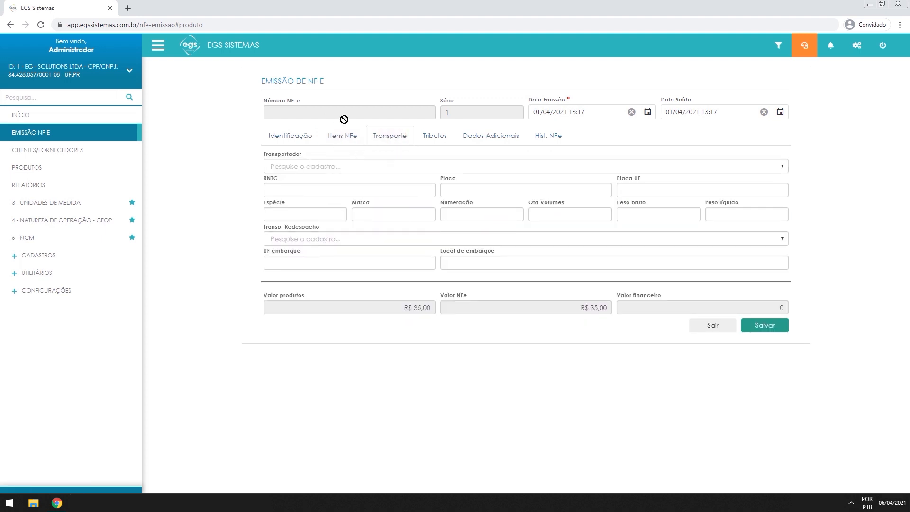
left_click(290, 137)
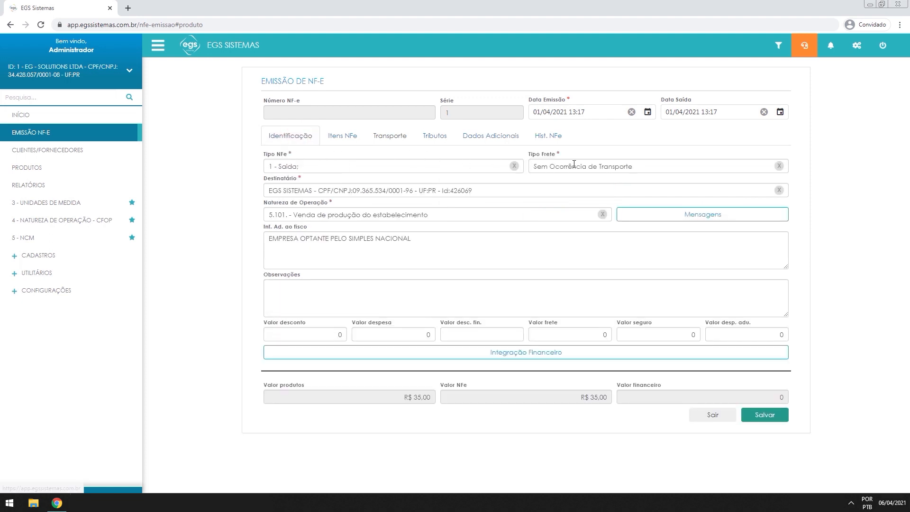
left_click(396, 139)
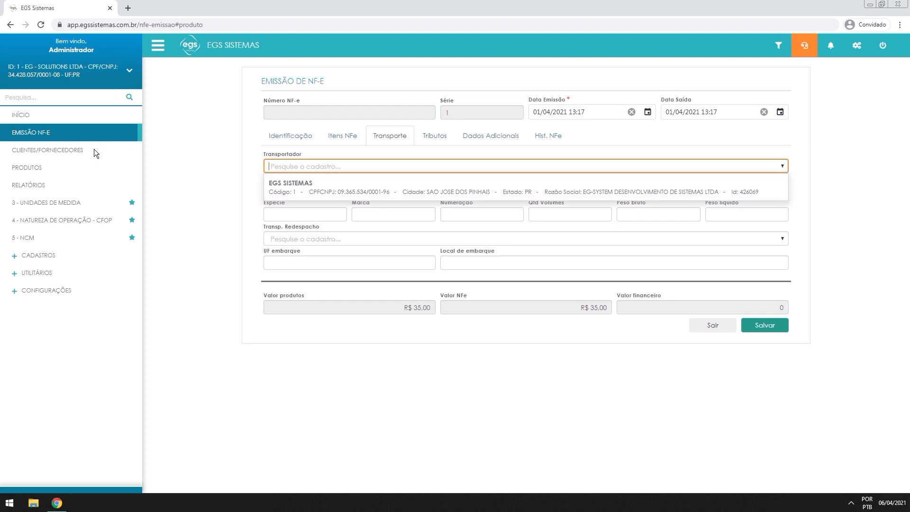
left_click(323, 166)
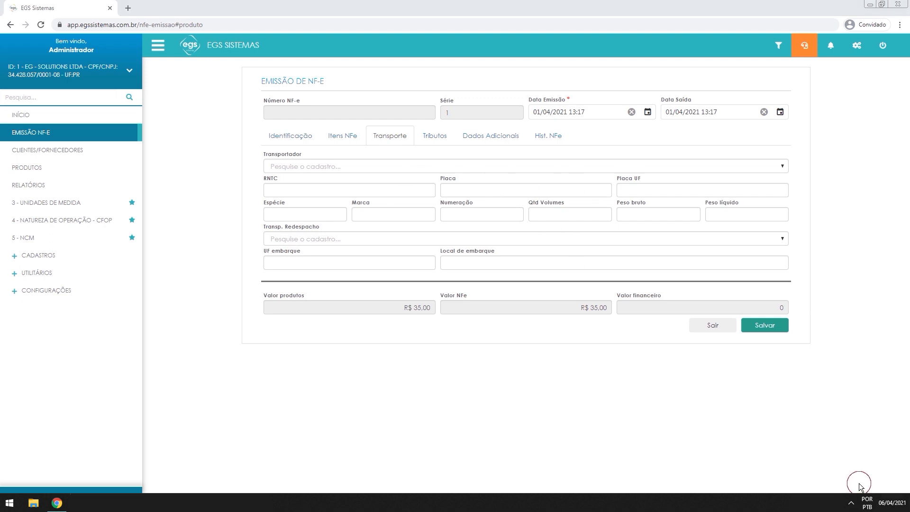
left_click(434, 135)
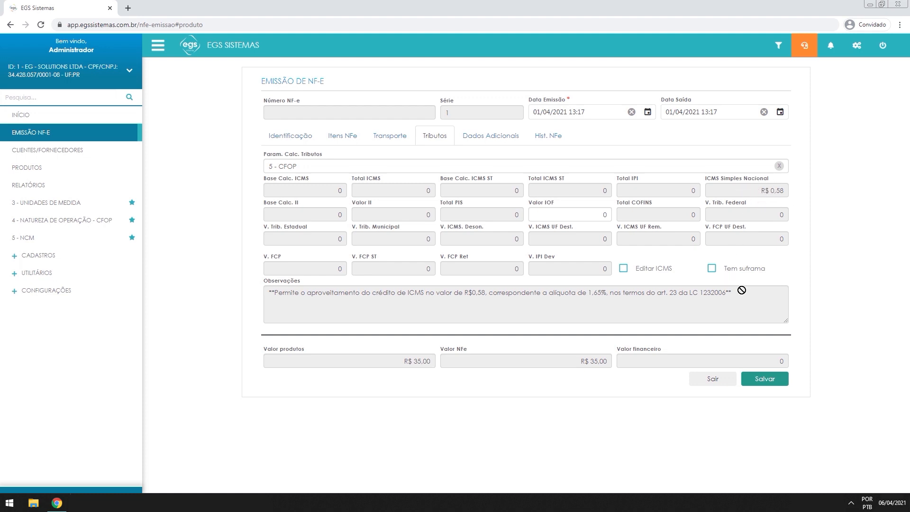
Highlight the Tributos observation text, its 'Permite o aproveitamento' phrase and the 1,65% rate
left_click_drag(747, 294, 305, 316)
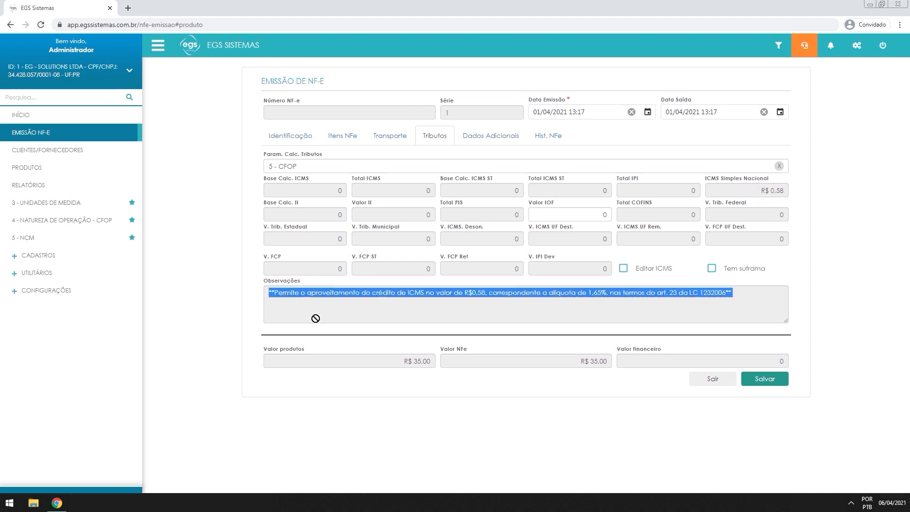
left_click(326, 316)
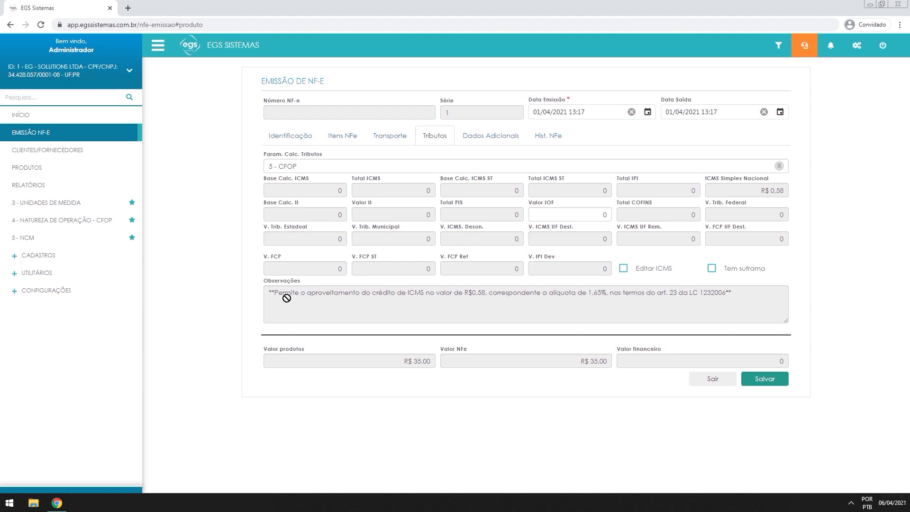
left_click_drag(286, 298, 391, 302)
left_click(417, 294)
left_click_drag(547, 294, 607, 296)
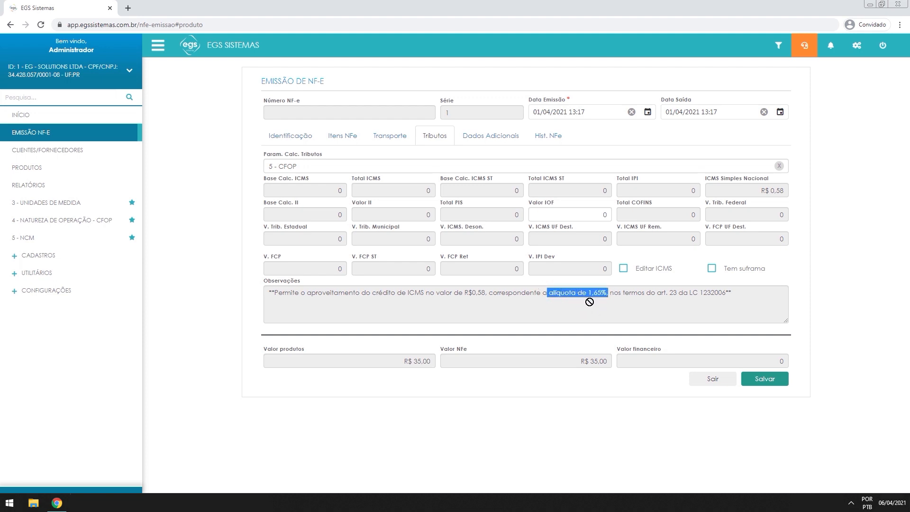
left_click(587, 302)
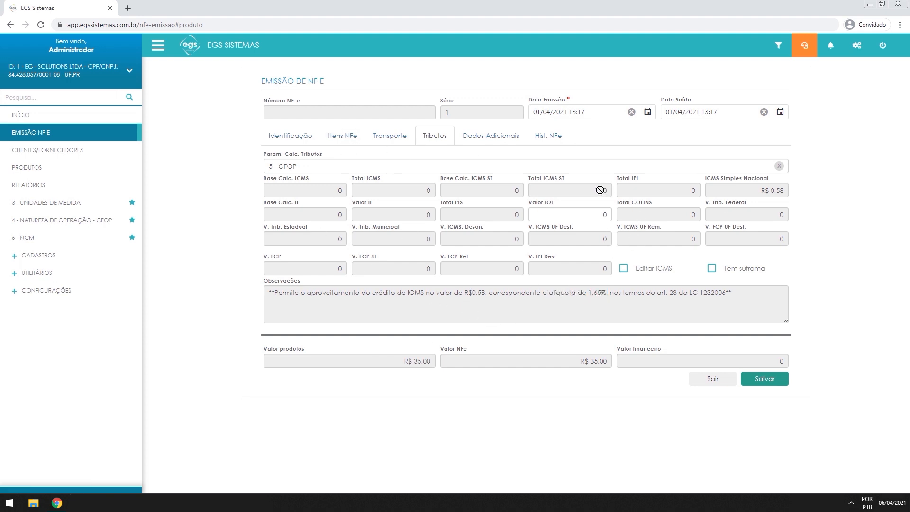
Point out the ICMS Simples Nacional amount of R$ 0,58, then go to Dados Adicionais
left_click(750, 187)
left_click(770, 191)
left_click(490, 135)
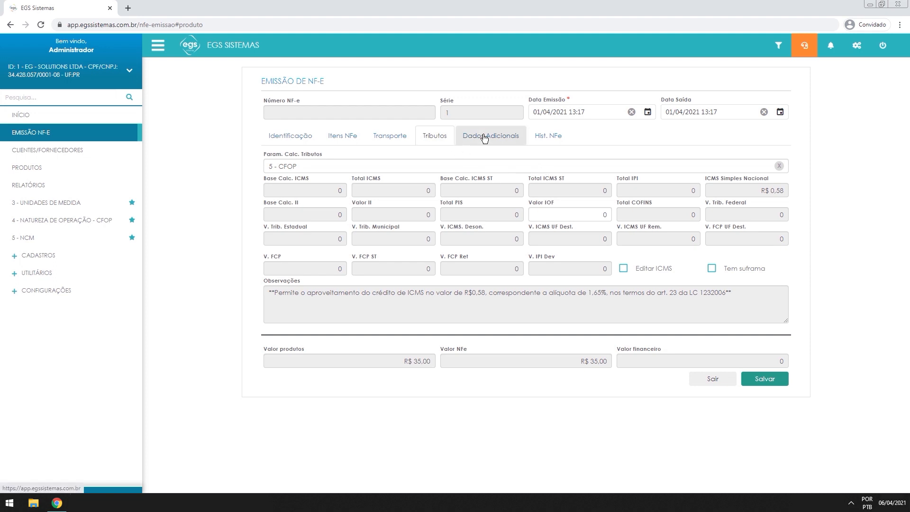
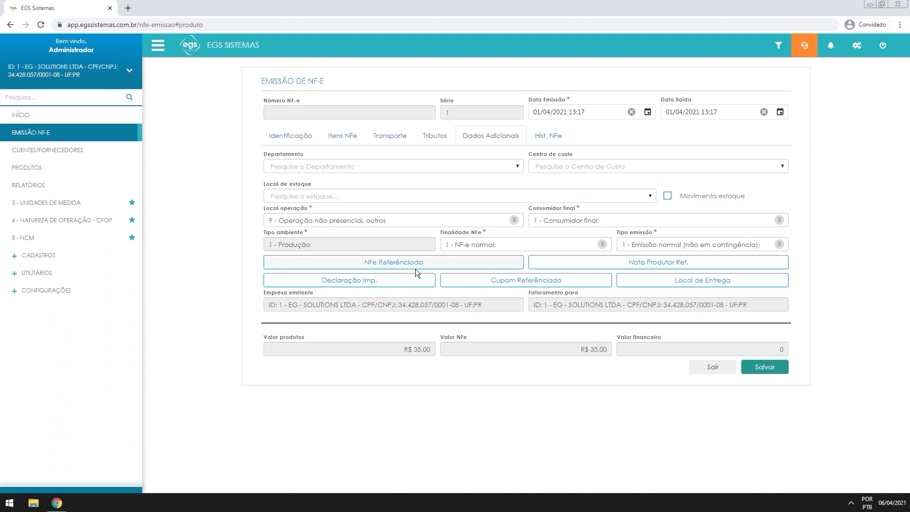
Inspect the referenced NF-e list and its access-key entry, cancelling without adding a note
left_click(399, 267)
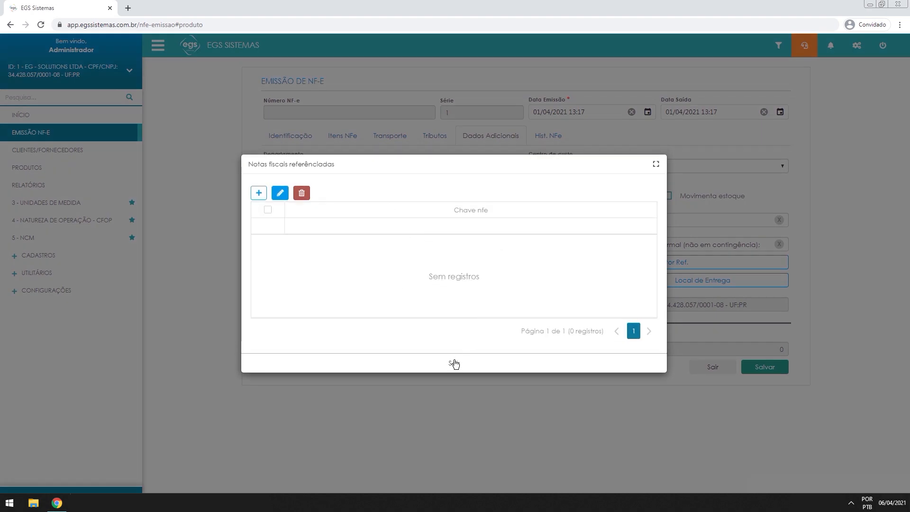
left_click(453, 363)
left_click(411, 267)
left_click(258, 193)
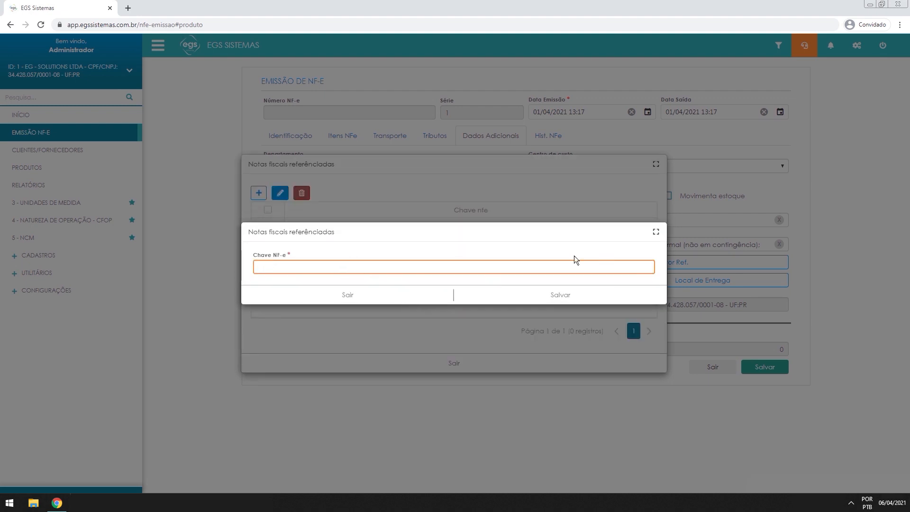
left_click(411, 296)
left_click(493, 370)
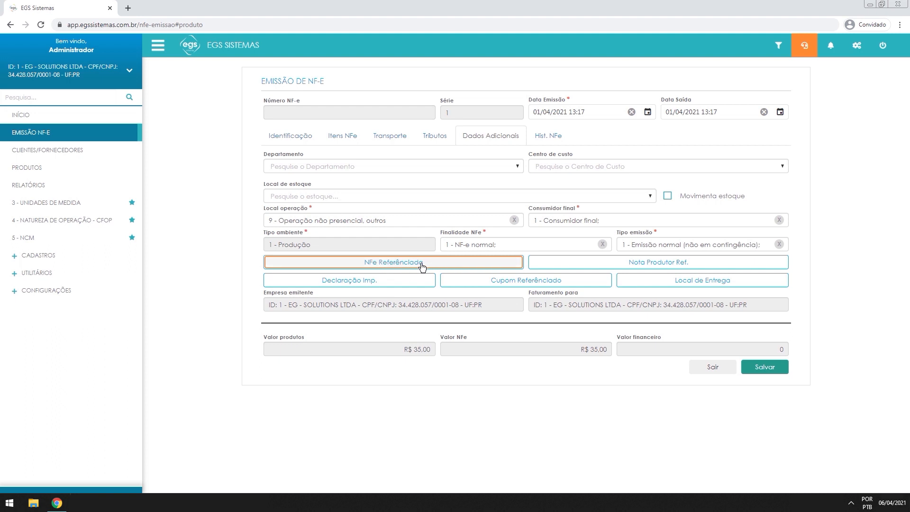
Look over the referenced producer notes, import declarations, fiscal receipts and delivery location, leaving each unchanged
left_click(698, 268)
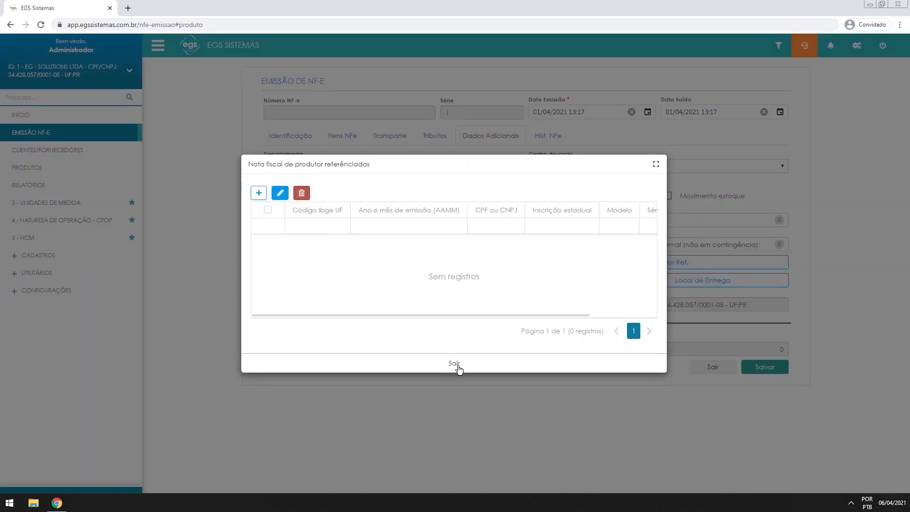
left_click(259, 193)
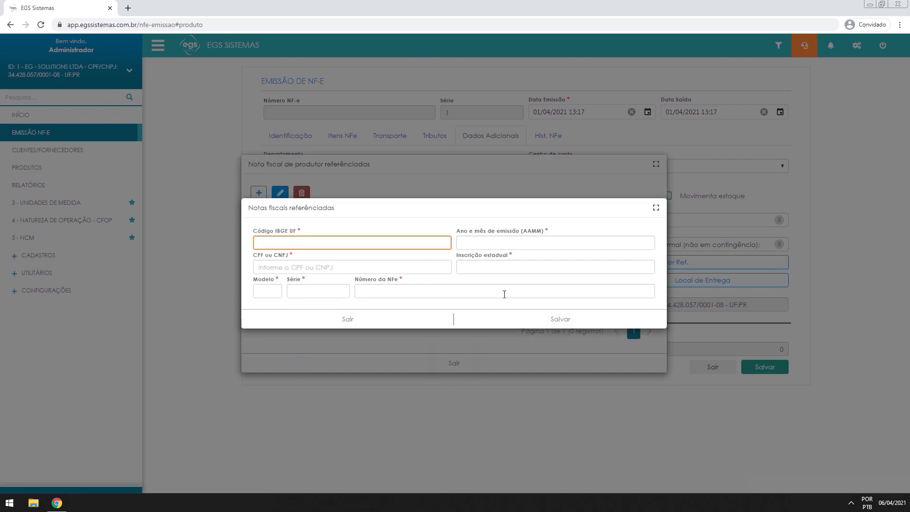
left_click(349, 321)
left_click(483, 365)
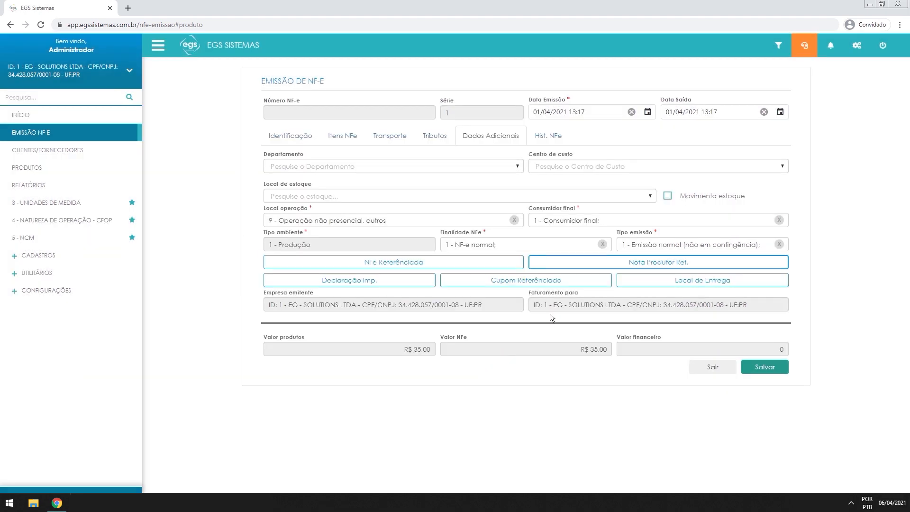
left_click(381, 289)
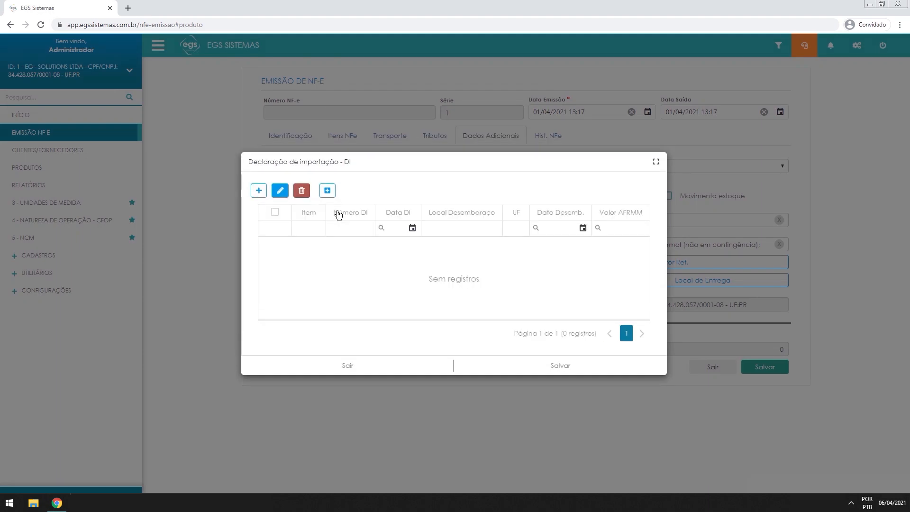
left_click(358, 364)
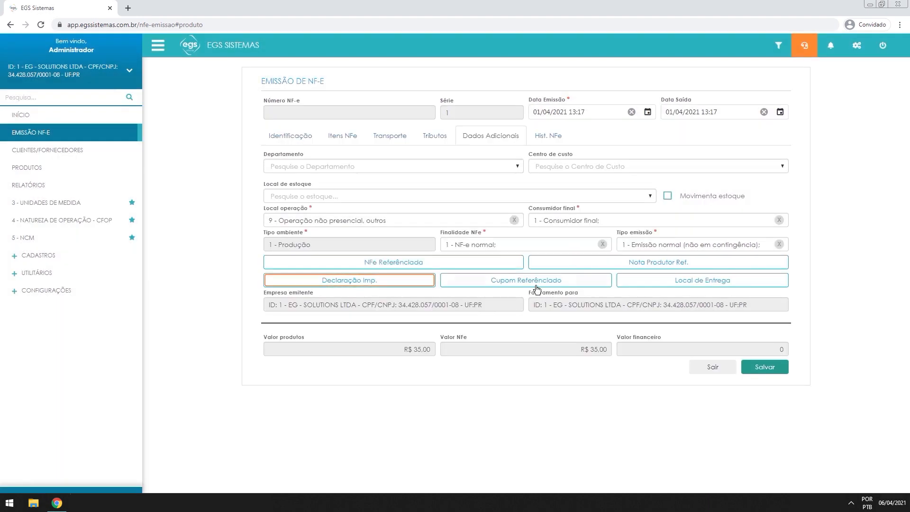
left_click(536, 284)
left_click(370, 361)
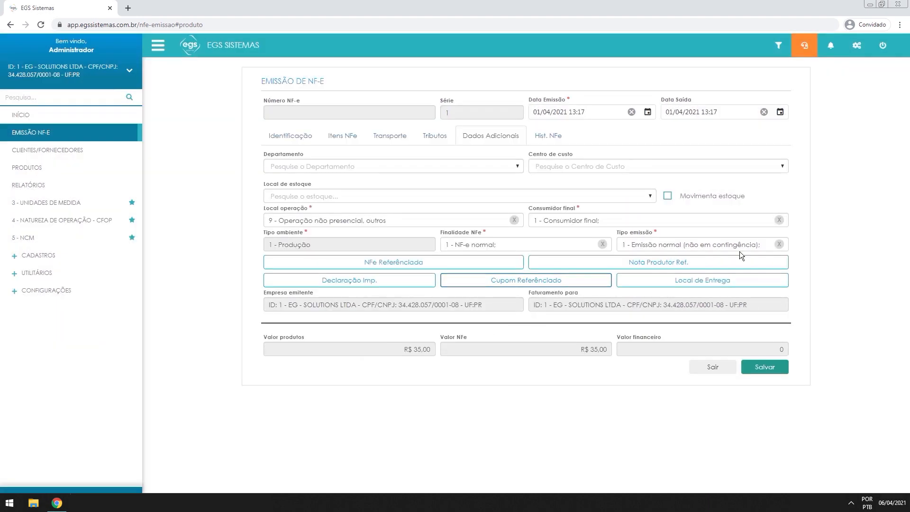
left_click(748, 280)
left_click(365, 333)
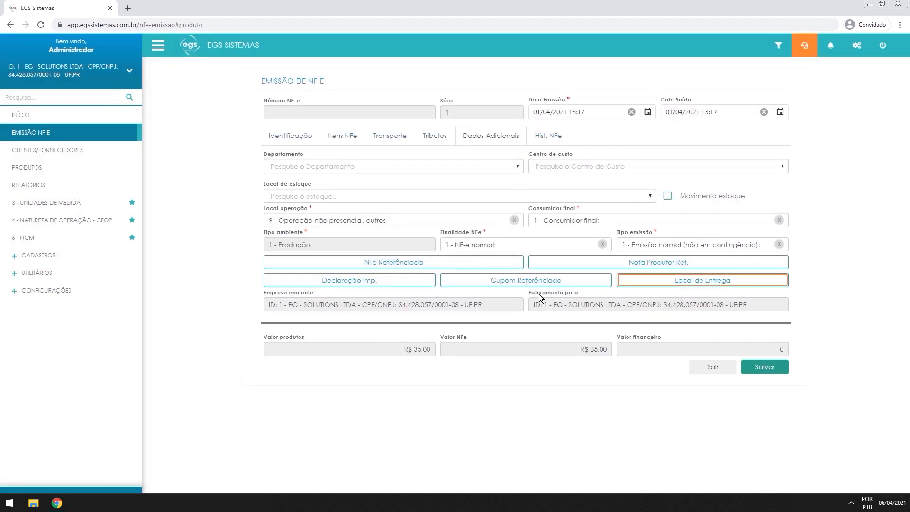
Highlight the issuing company and billing company values on the note
left_click(295, 302)
triple_click(356, 310)
left_click(328, 305)
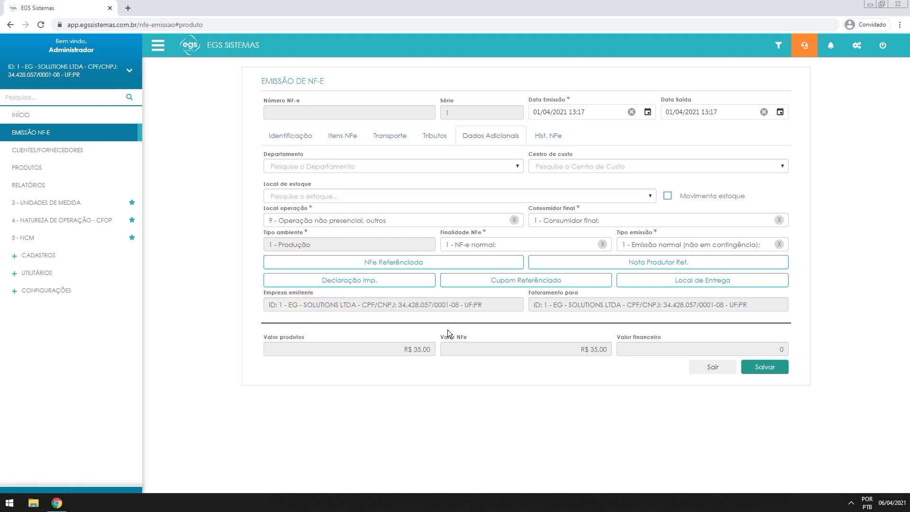
left_click_drag(572, 306, 637, 305)
left_click(715, 308)
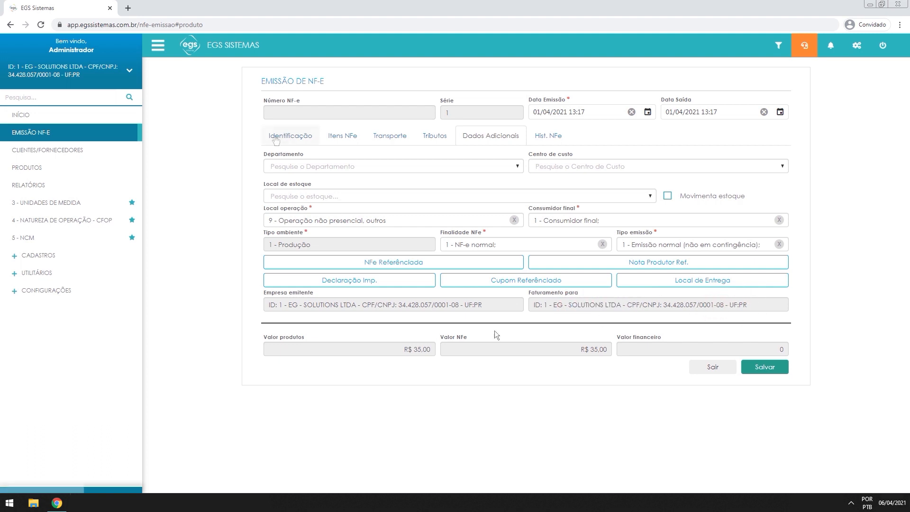
Review the Identificação, Itens NFe, Transporte, Tributos and Dados Adicionais tabs, then save NF-e 11
left_click(305, 136)
left_click(339, 136)
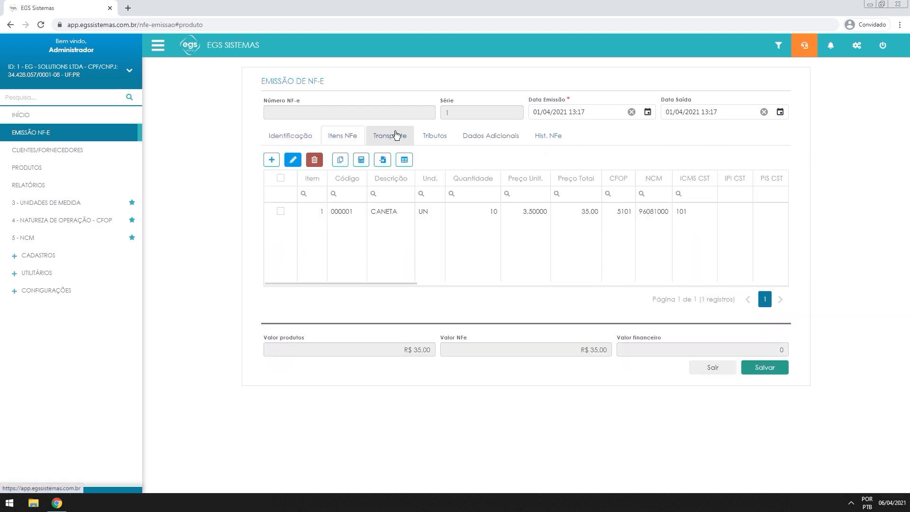
left_click(395, 136)
left_click(440, 137)
left_click(479, 138)
left_click(298, 136)
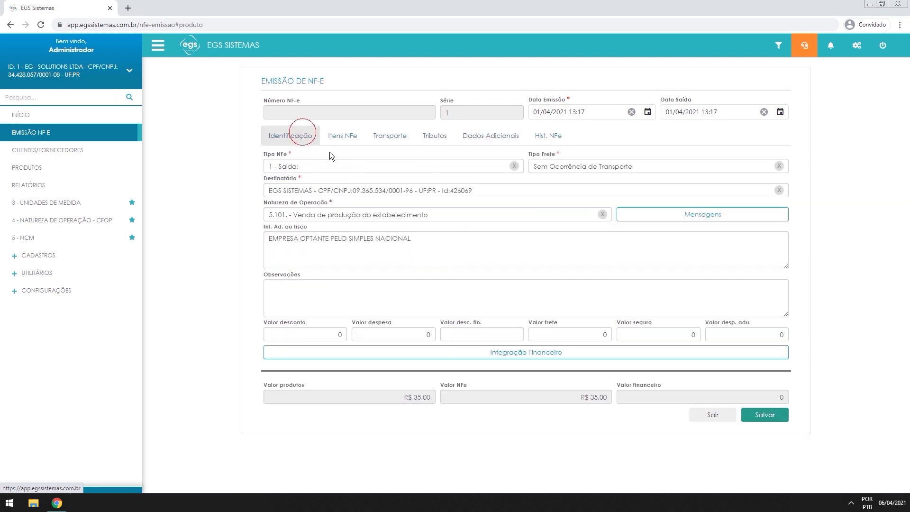
left_click(770, 416)
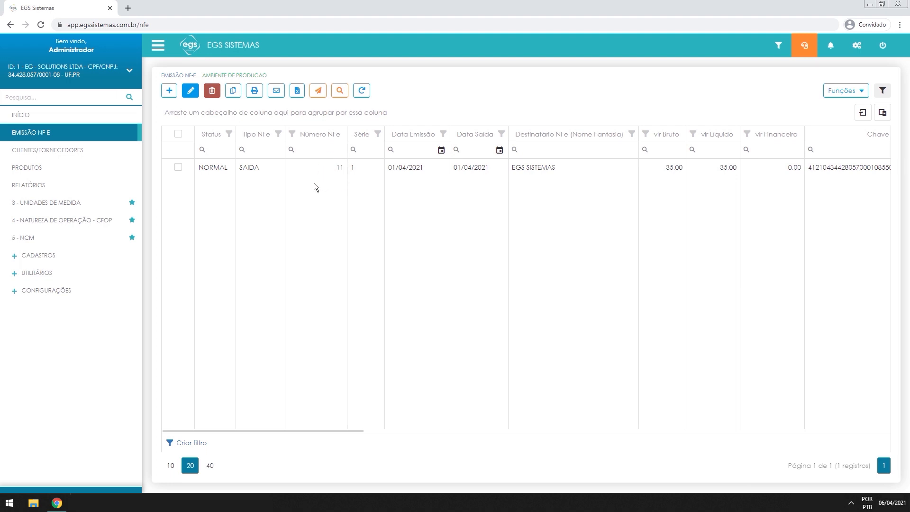
Highlight note 11's number, series 1 and NORMAL status, then tick its row in the grid
left_click_drag(322, 168, 337, 180)
left_click_drag(202, 170, 220, 168)
left_click(220, 168)
left_click(178, 168)
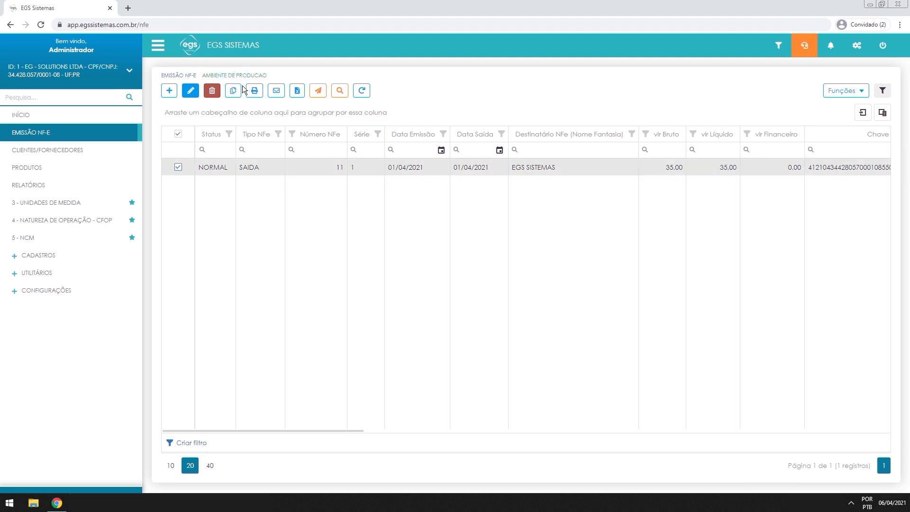
left_click(228, 92)
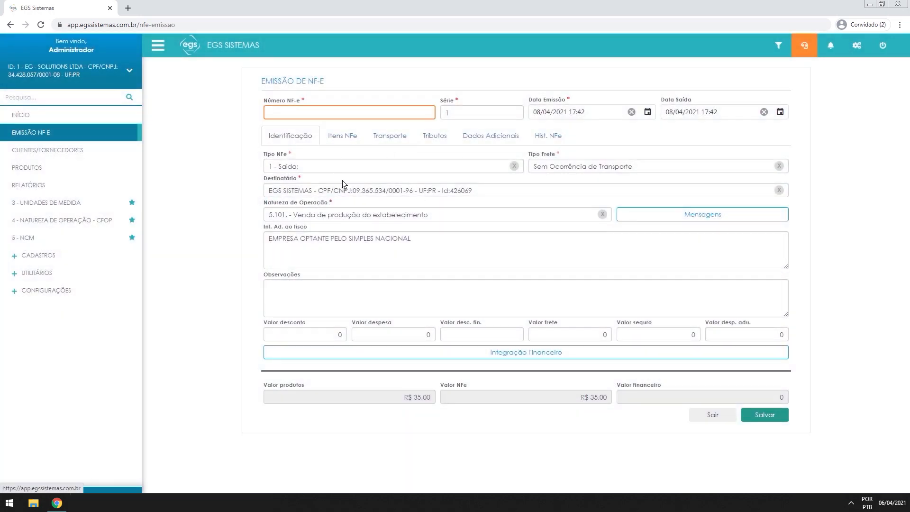
left_click(713, 415)
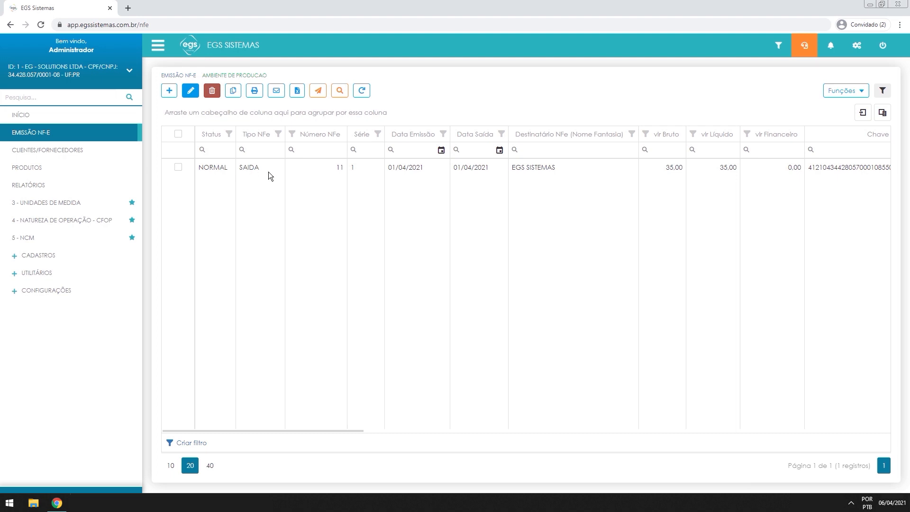
left_click(178, 167)
left_click(254, 92)
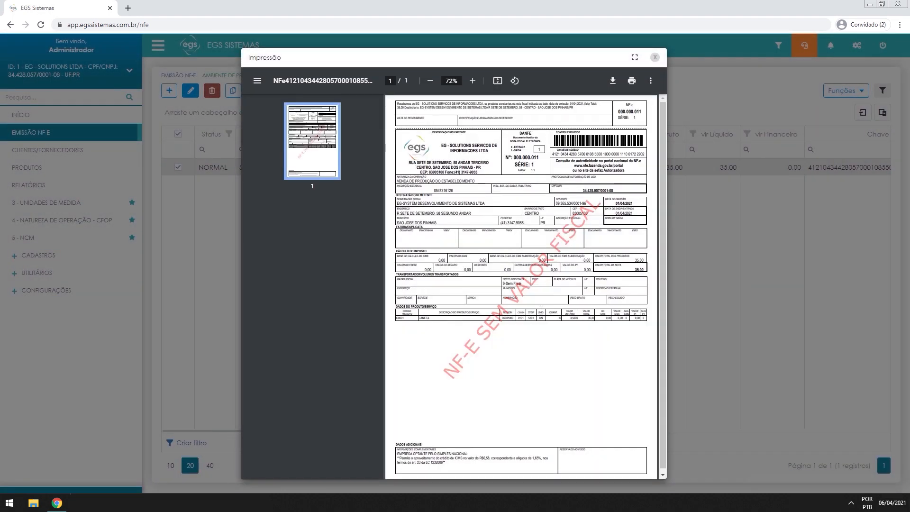
left_click(473, 82)
left_click(473, 82)
left_click(473, 82)
left_click(473, 83)
left_click(473, 82)
scroll(608, 327, "down", 5)
left_click_drag(527, 475, 539, 475)
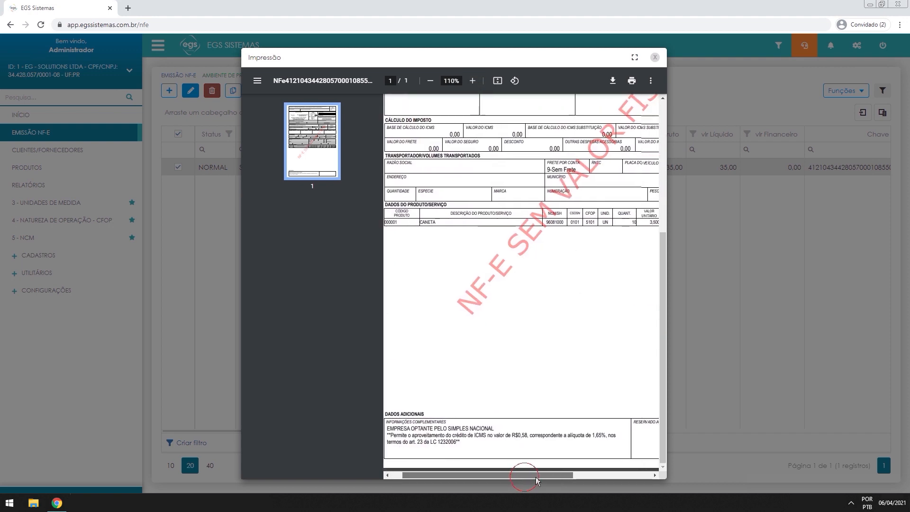
left_click(635, 57)
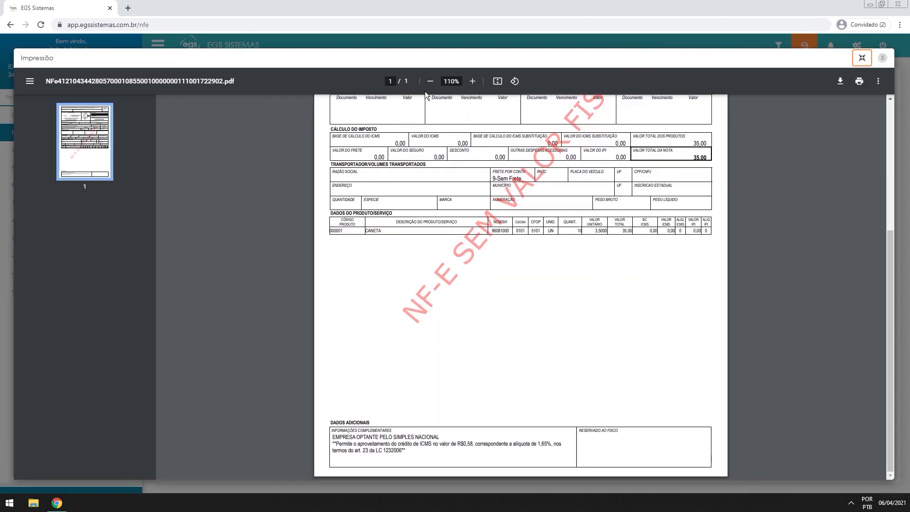
left_click(472, 81)
left_click(472, 81)
scroll(512, 316, "down", 3)
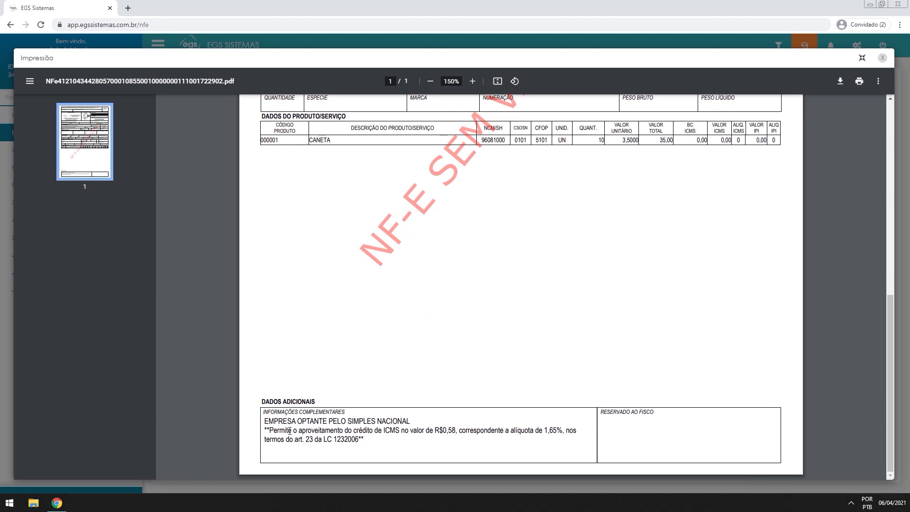
left_click_drag(279, 430, 411, 437)
left_click(411, 438)
scroll(532, 309, "up", 10)
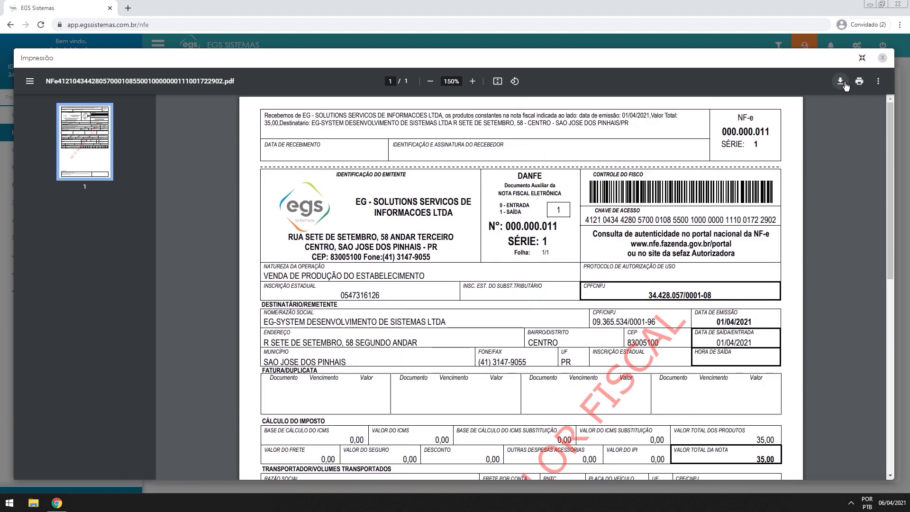
left_click(882, 57)
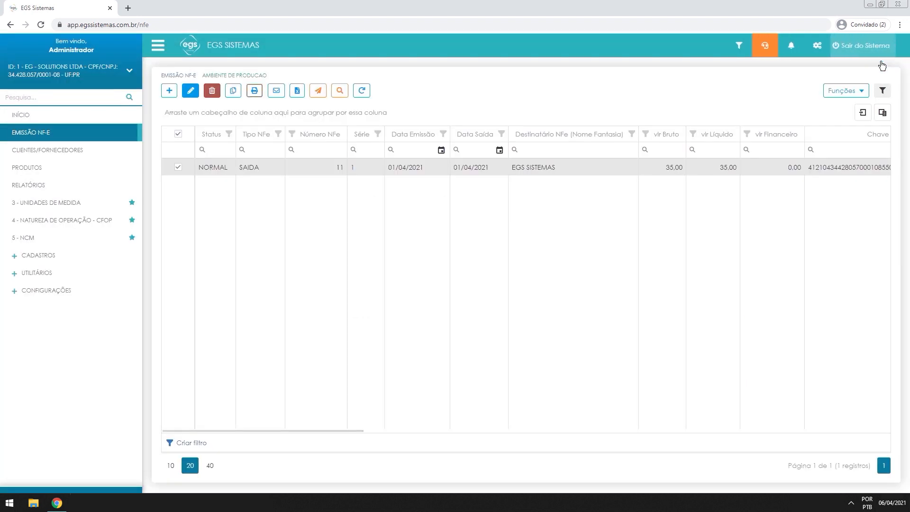
Preview the XML e-mail window for note 11 without sending, then bring up the Funções menu
left_click(275, 92)
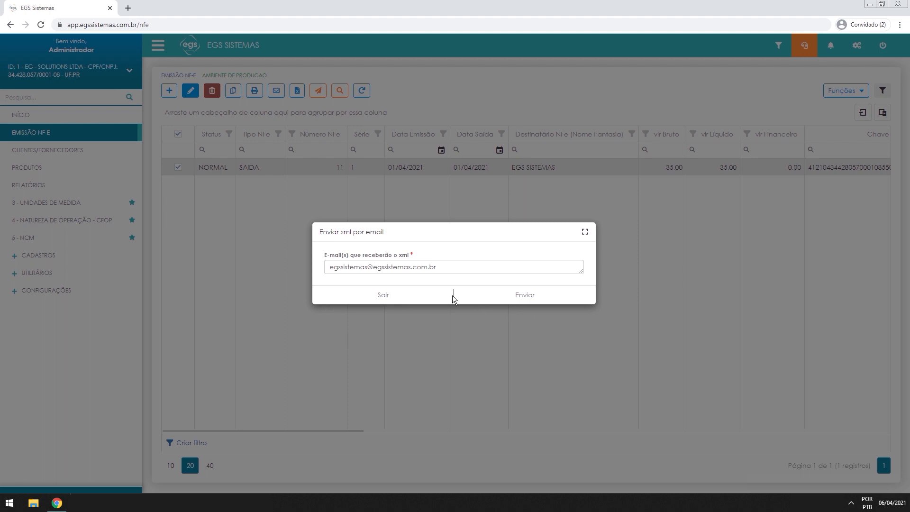
left_click(415, 299)
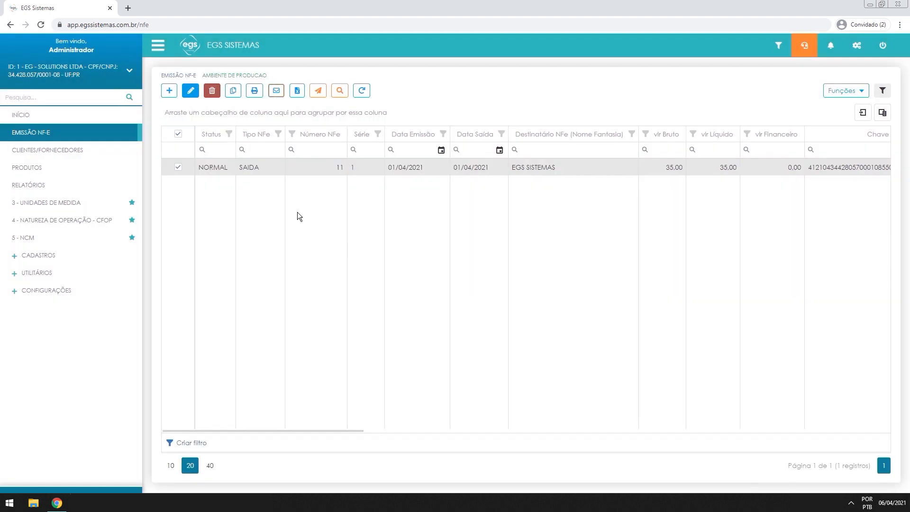
left_click(295, 98)
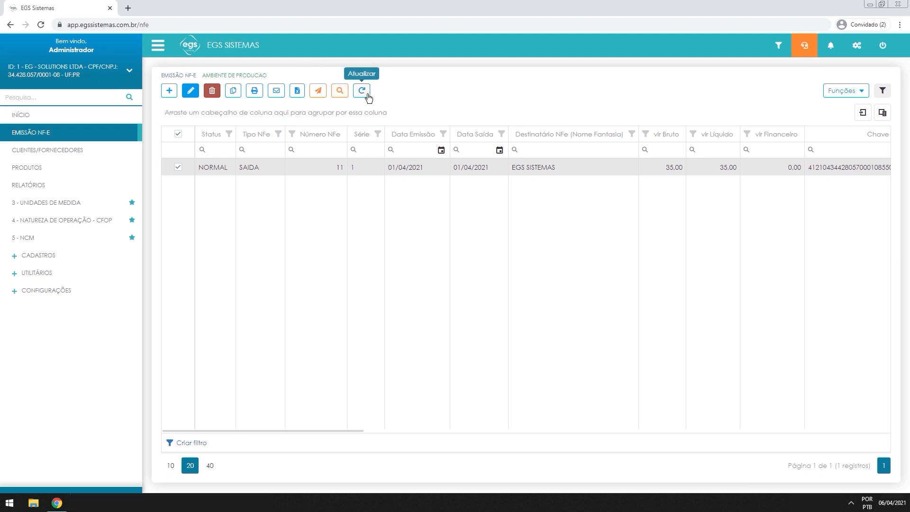
left_click(843, 92)
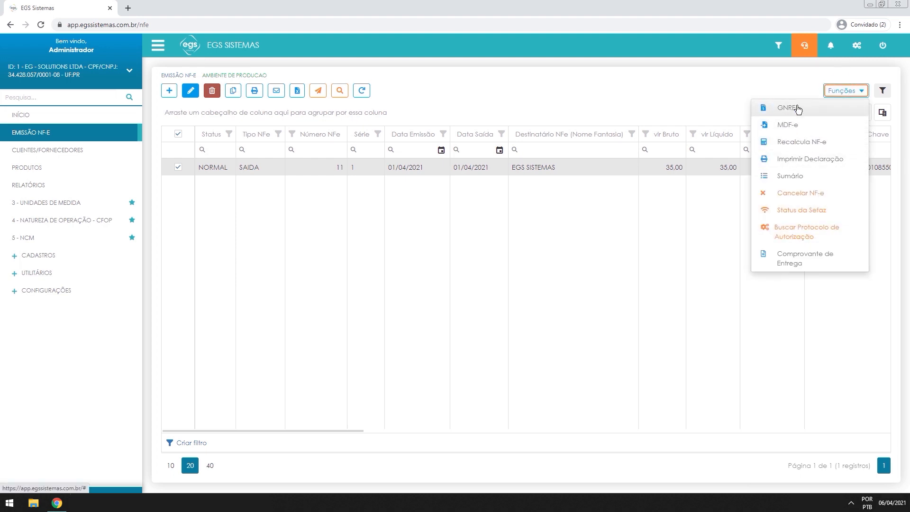
left_click(809, 160)
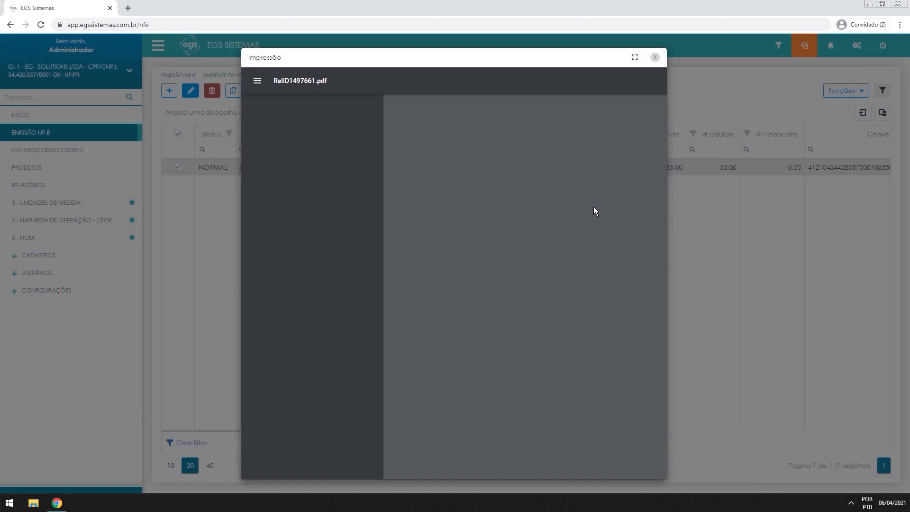
left_click(473, 82)
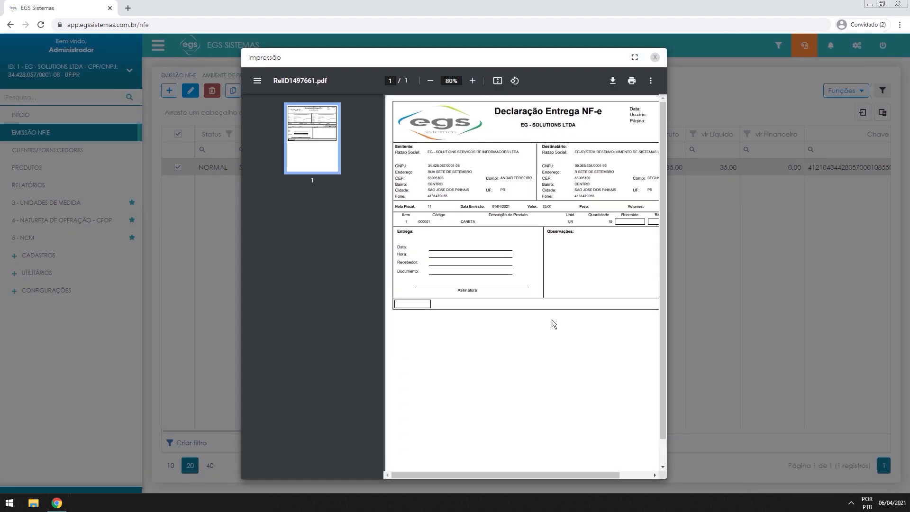
left_click(635, 58)
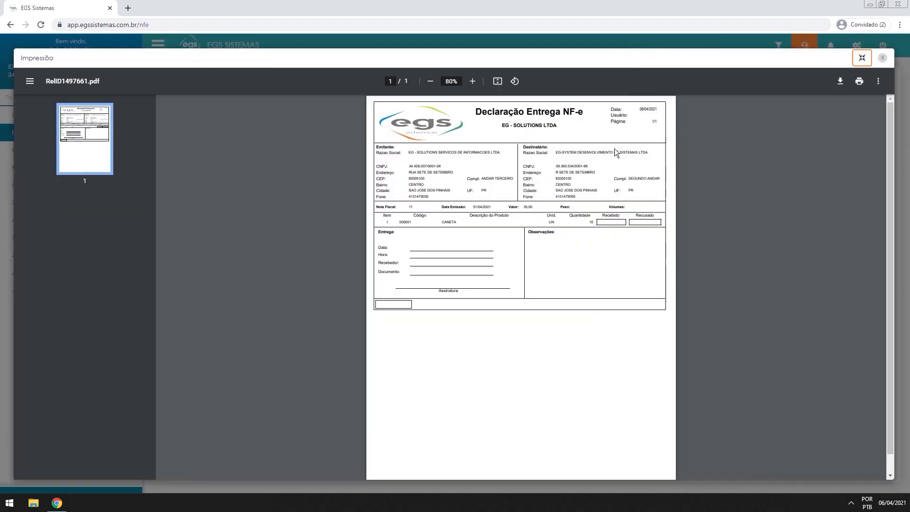
left_click(475, 81)
left_click(475, 81)
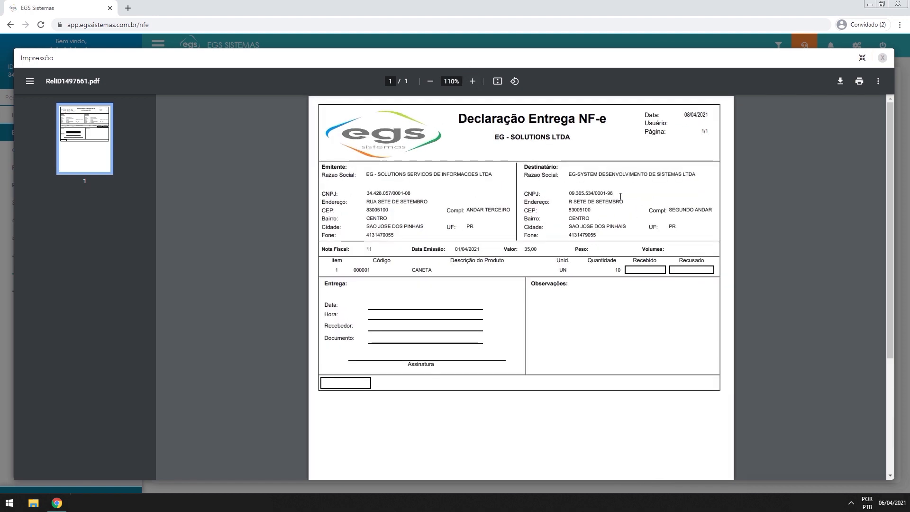
left_click(882, 58)
left_click(838, 93)
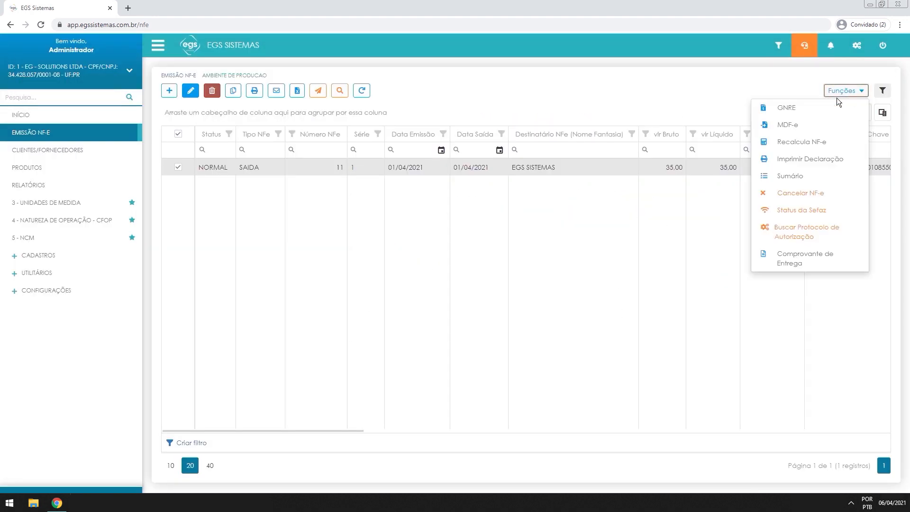
left_click(792, 176)
left_click_drag(417, 208, 436, 284)
left_click(455, 299)
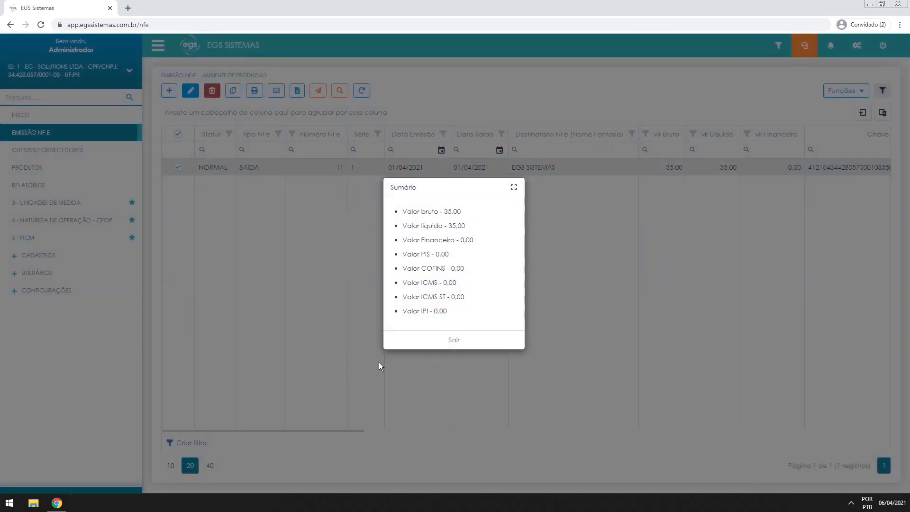
left_click(442, 341)
left_click(845, 93)
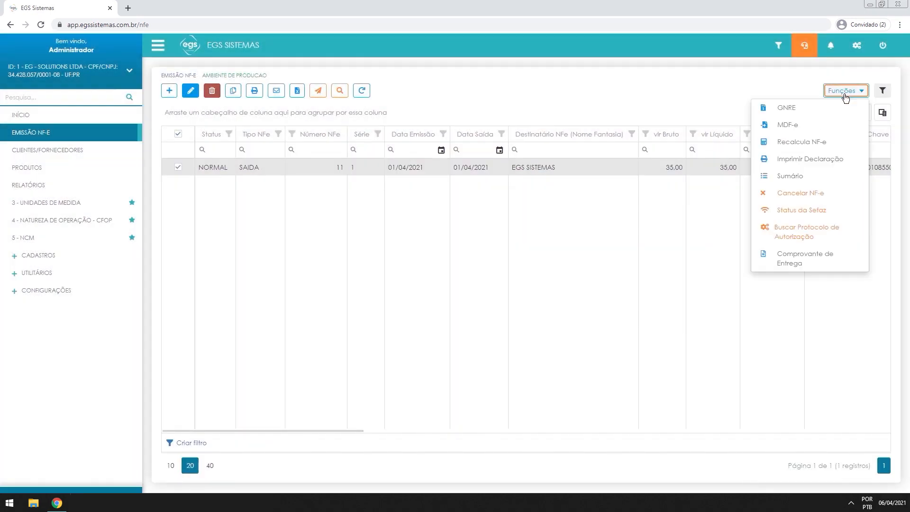
left_click(833, 194)
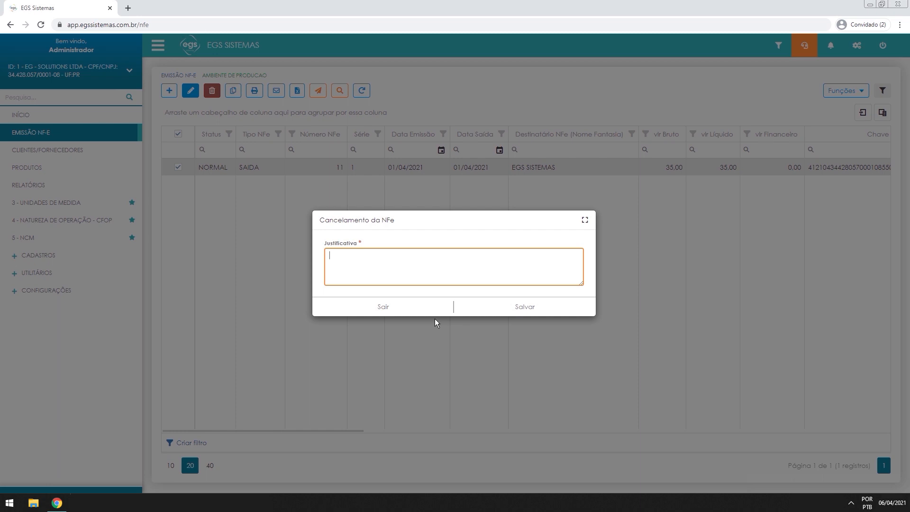
left_click(422, 311)
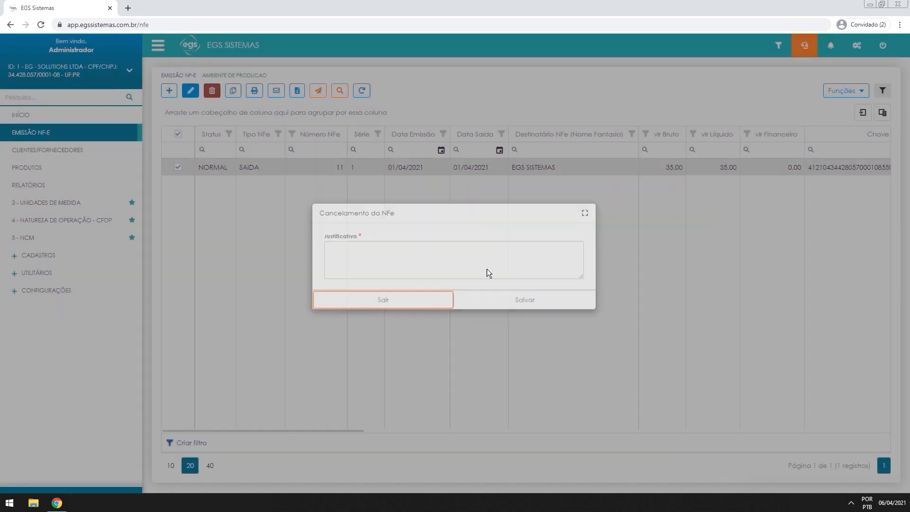
left_click(839, 90)
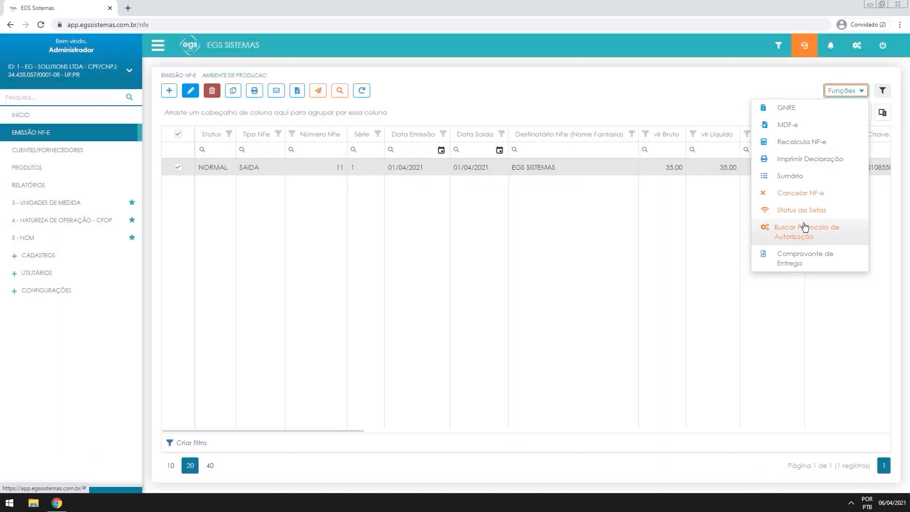
left_click(801, 214)
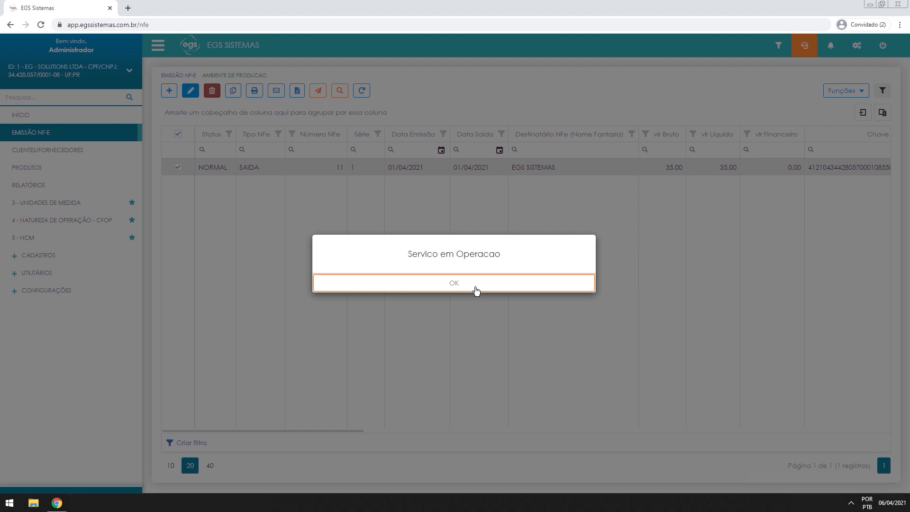
left_click(476, 290)
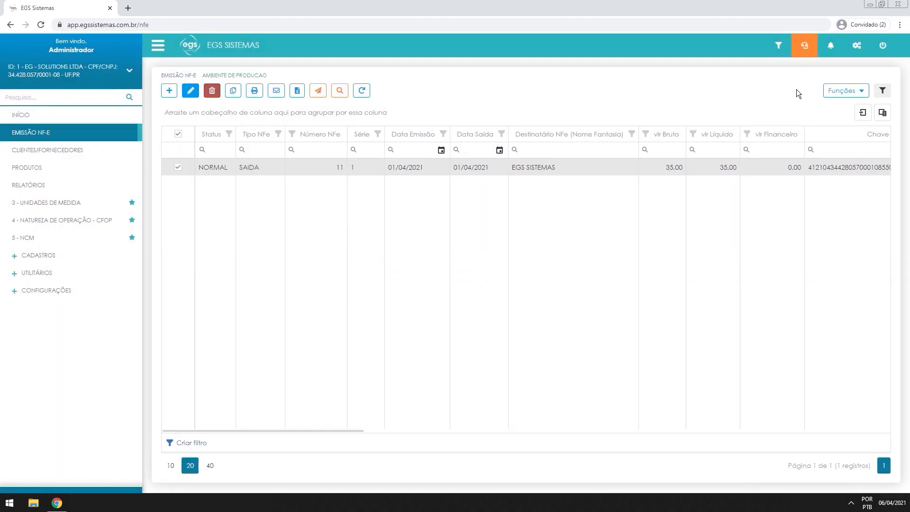
left_click(848, 91)
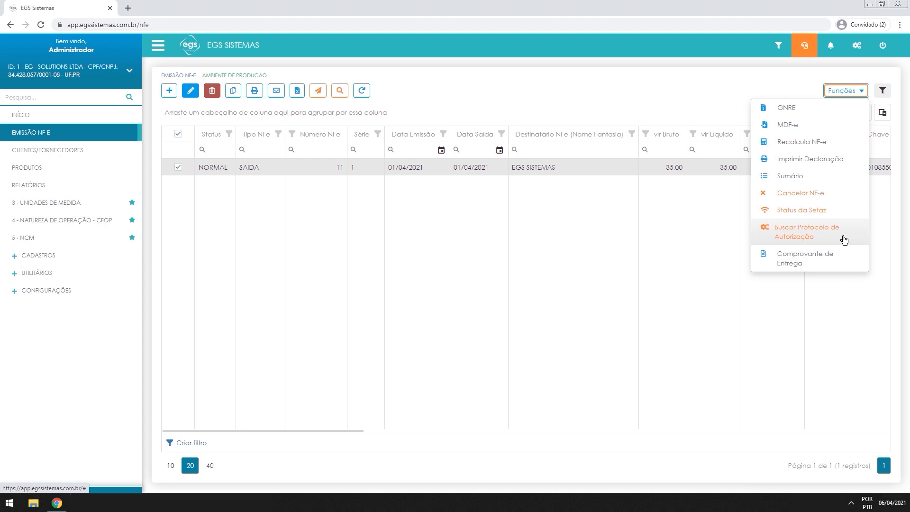
Browse the Comprovante de Entrega document fields and Anexo area, exit unsaved, and uncheck note 11
left_click(834, 264)
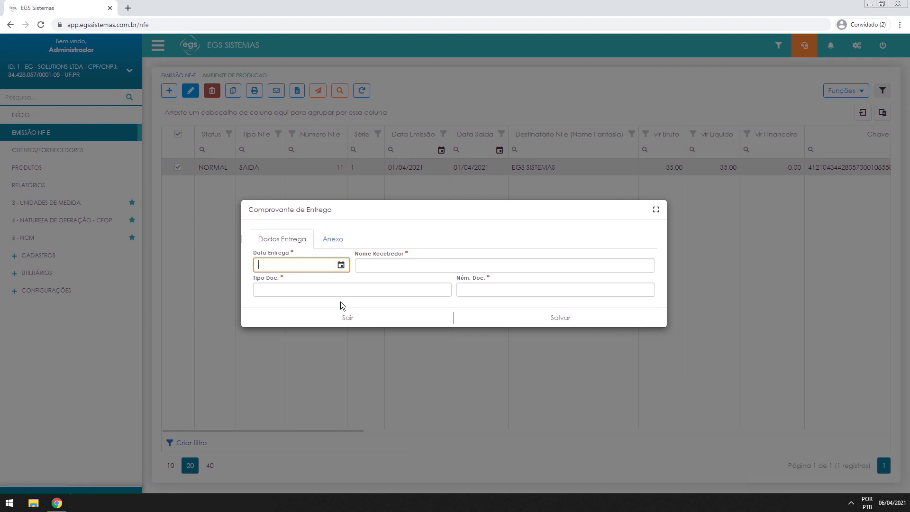
left_click(312, 288)
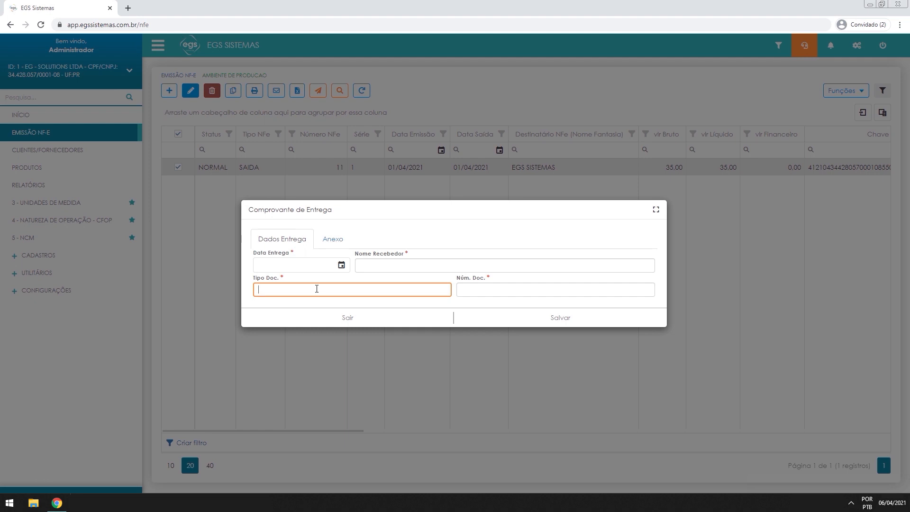
left_click(534, 291)
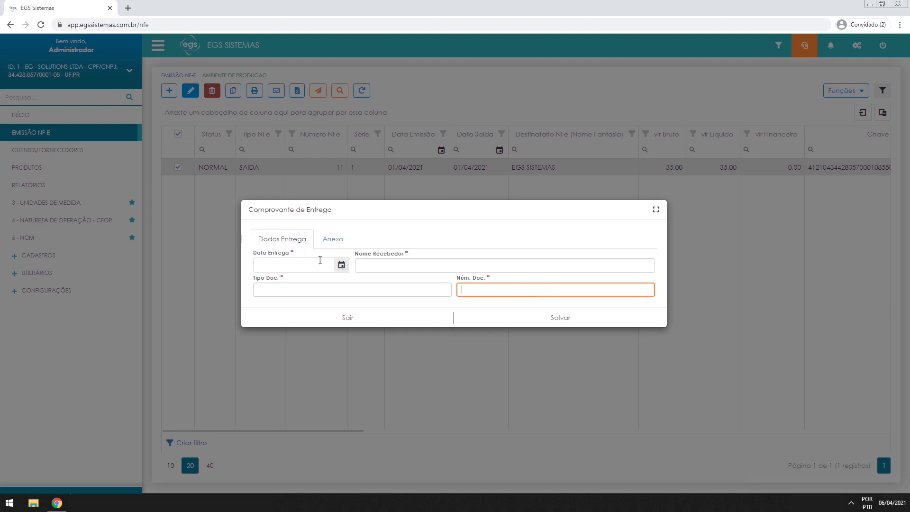
left_click(341, 242)
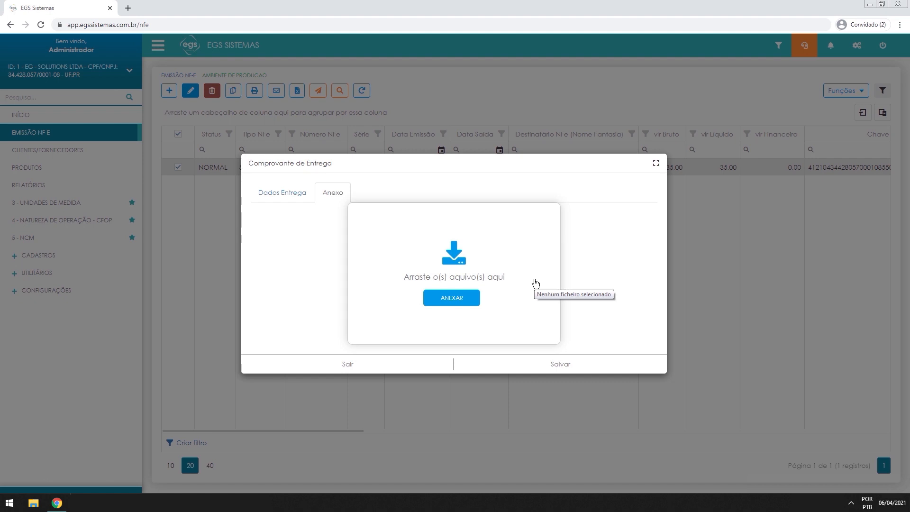
left_click(301, 201)
left_click(351, 321)
left_click(176, 167)
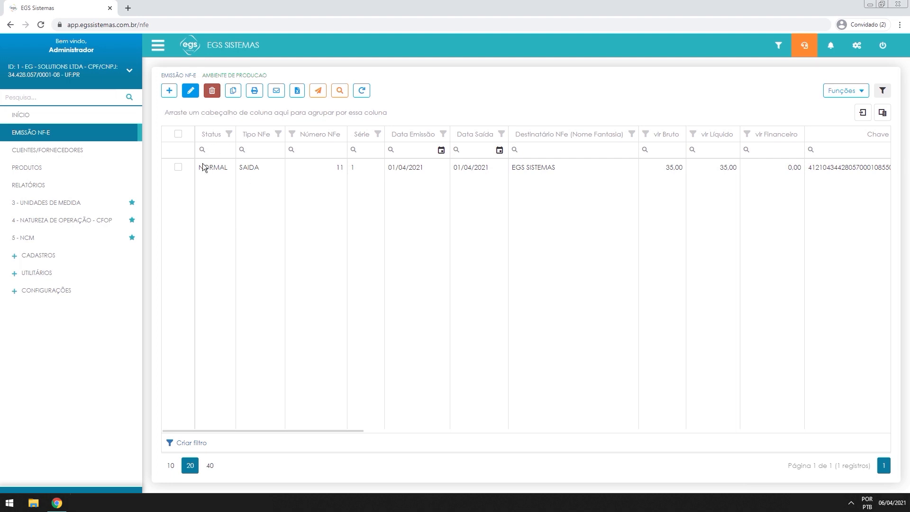
Send NF-e 11 to SEFAZ and close the Retorno da sefaz reply window
left_click(178, 167)
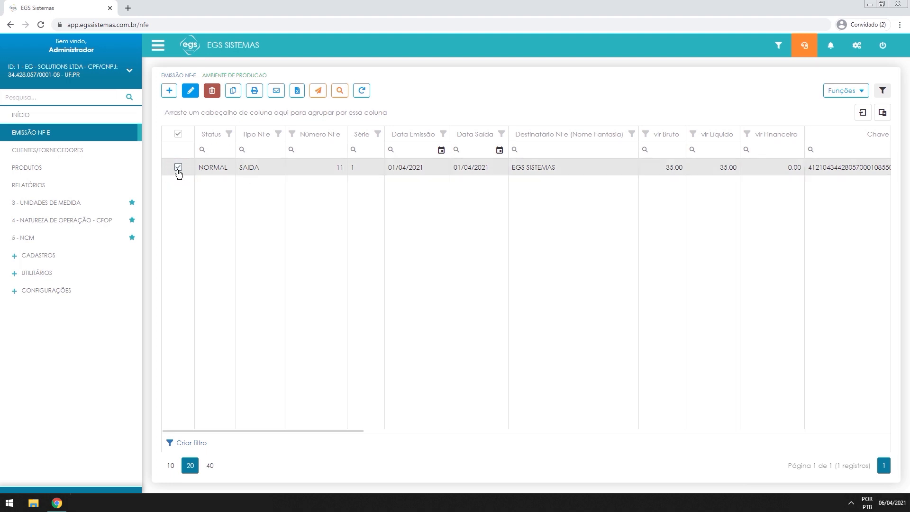
left_click(315, 91)
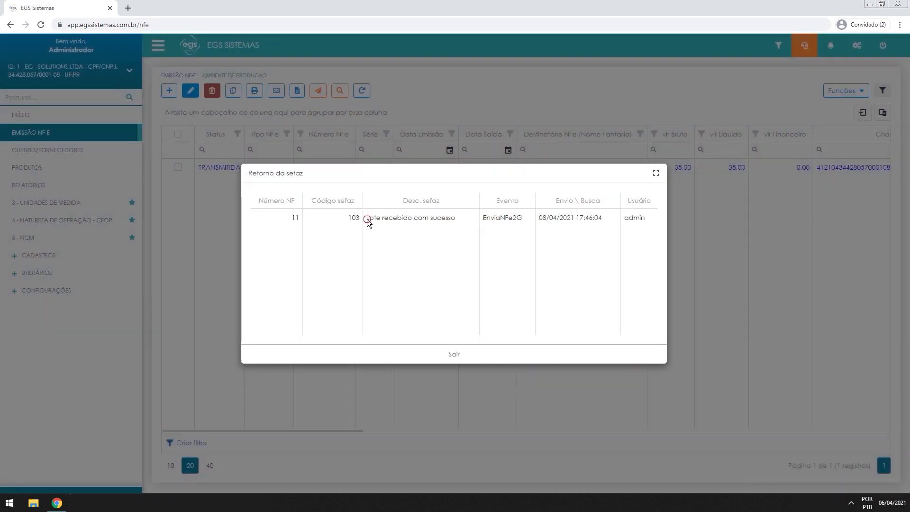
left_click_drag(367, 219, 459, 218)
left_click(460, 218)
left_click(454, 355)
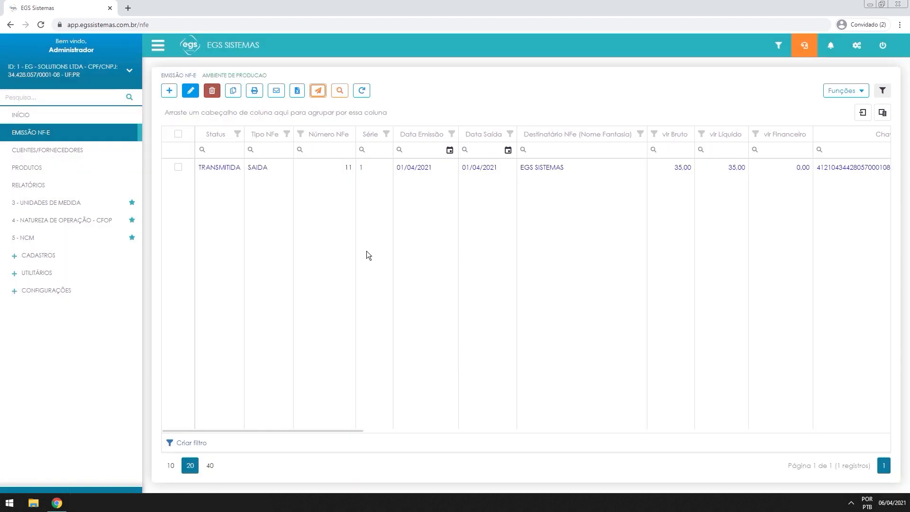
Fetch note 11's '100 - Autorizado o uso da NF-e' result from SEFAZ
left_click(178, 167)
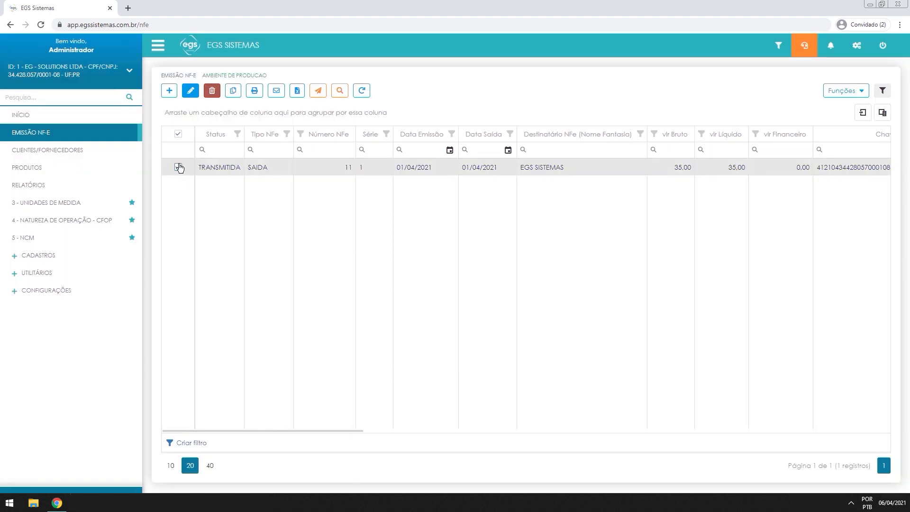
left_click(342, 94)
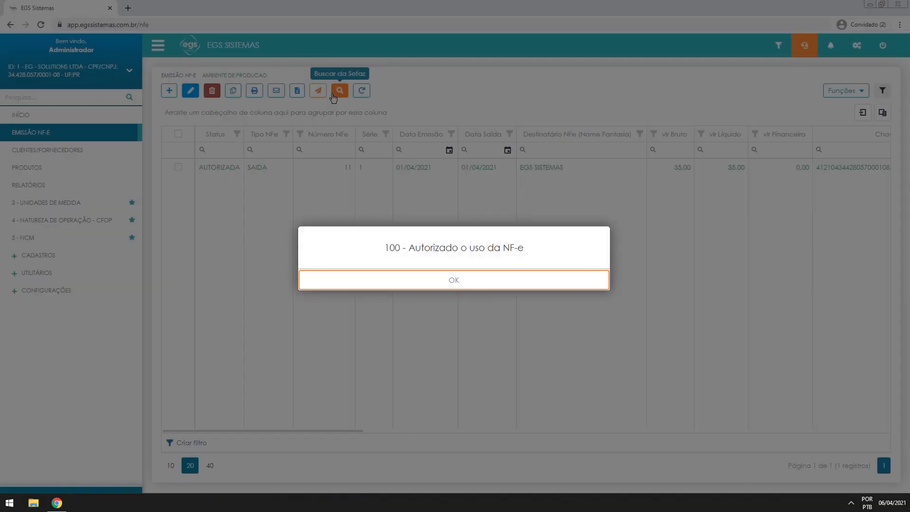
key("Return")
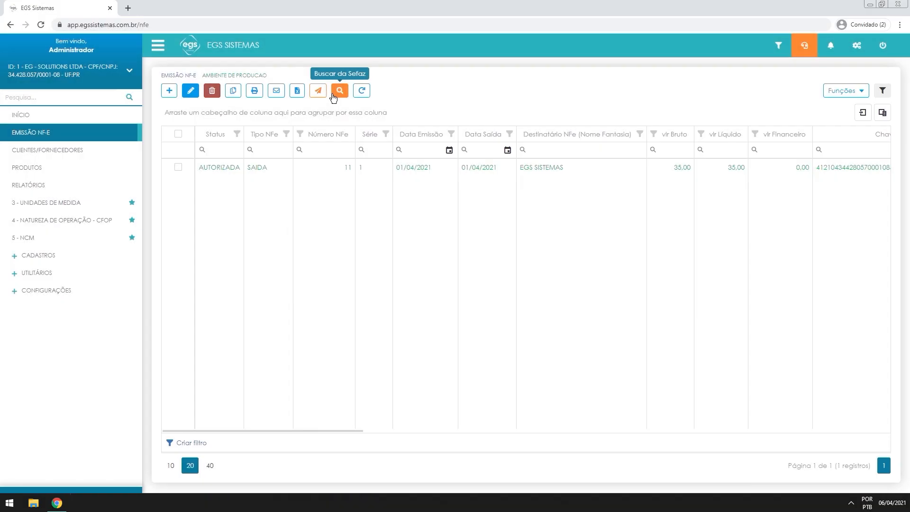